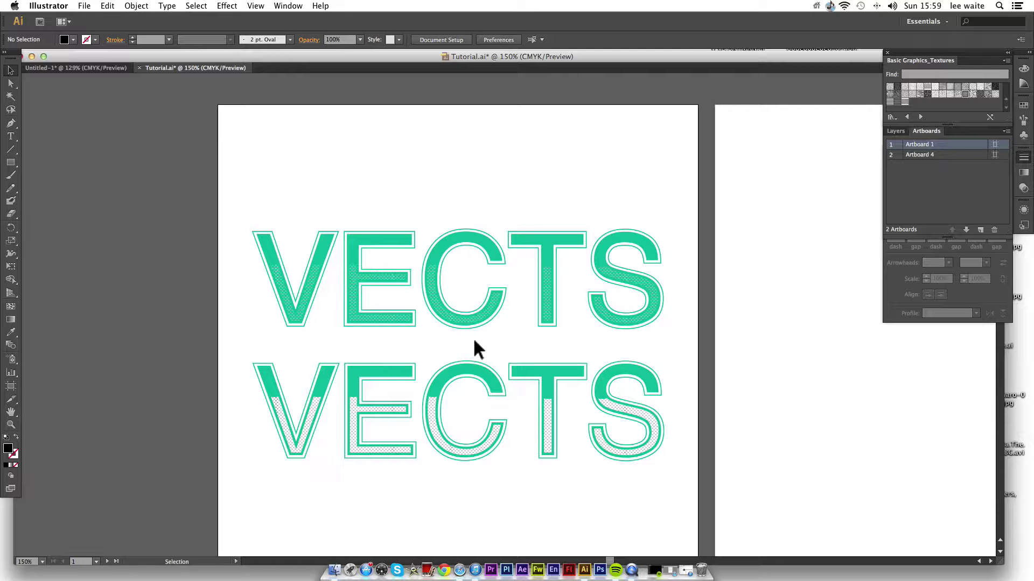
- Scroll right until the empty Artboard 4 sits beside the green VECTS reference
{"action": "scroll", "coordinate": [473, 340], "scroll_direction": "right", "scroll_amount": 10}
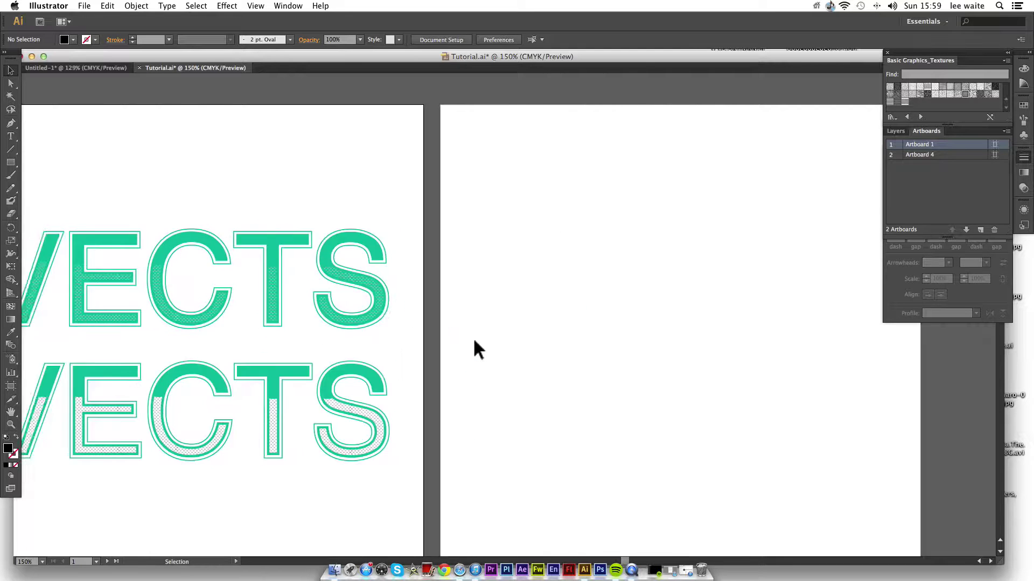
{"action": "scroll", "coordinate": [474, 341], "scroll_direction": "right", "scroll_amount": 6}
- Type 'VECTS' in capitals in a new text frame on Artboard 4, in 72 pt Helvetica
{"action": "left_click", "coordinate": [10, 136]}
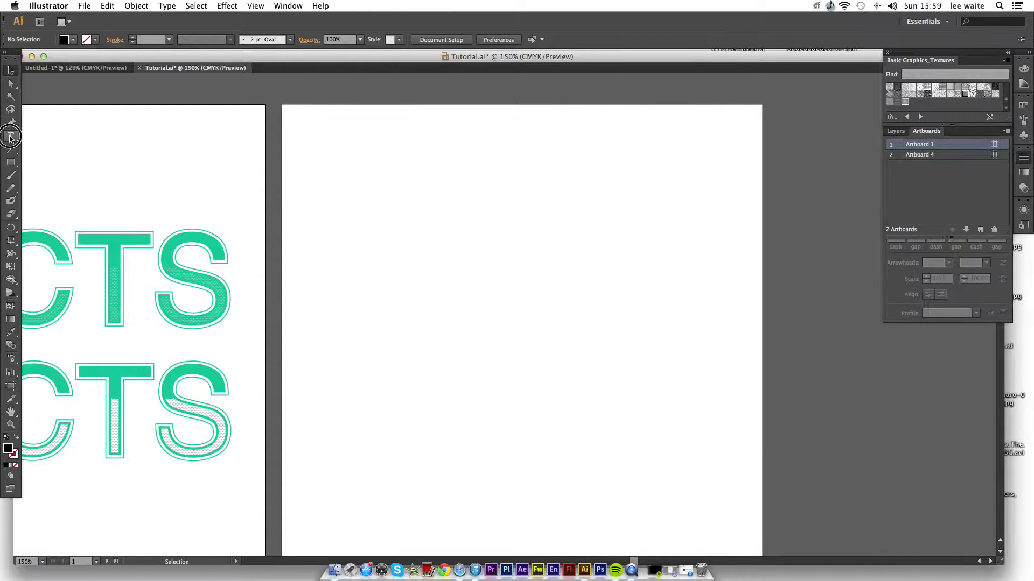
{"action": "left_click_drag", "start_coordinate": [312, 192], "coordinate": [738, 406]}
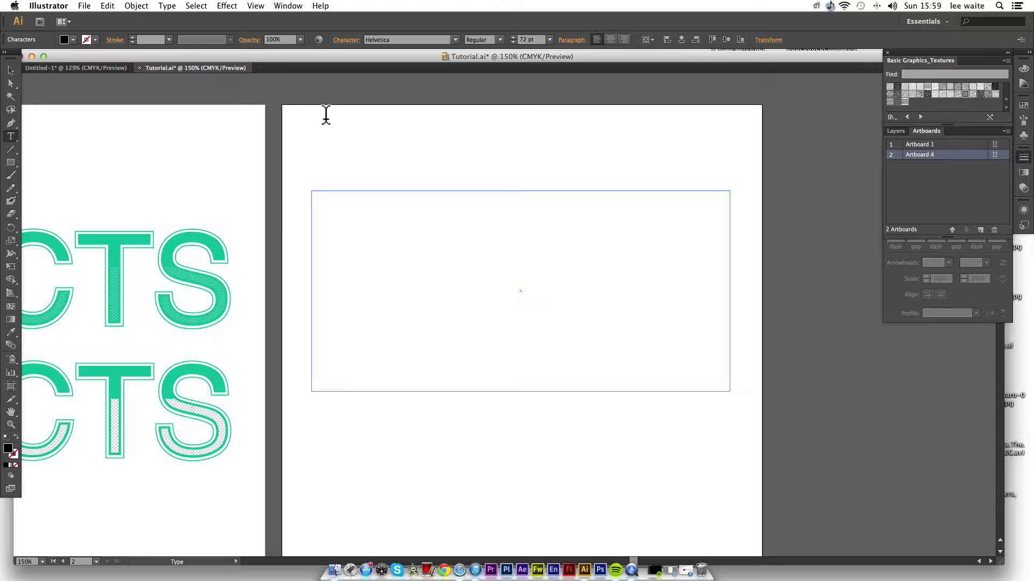
{"action": "type", "text": "V"}
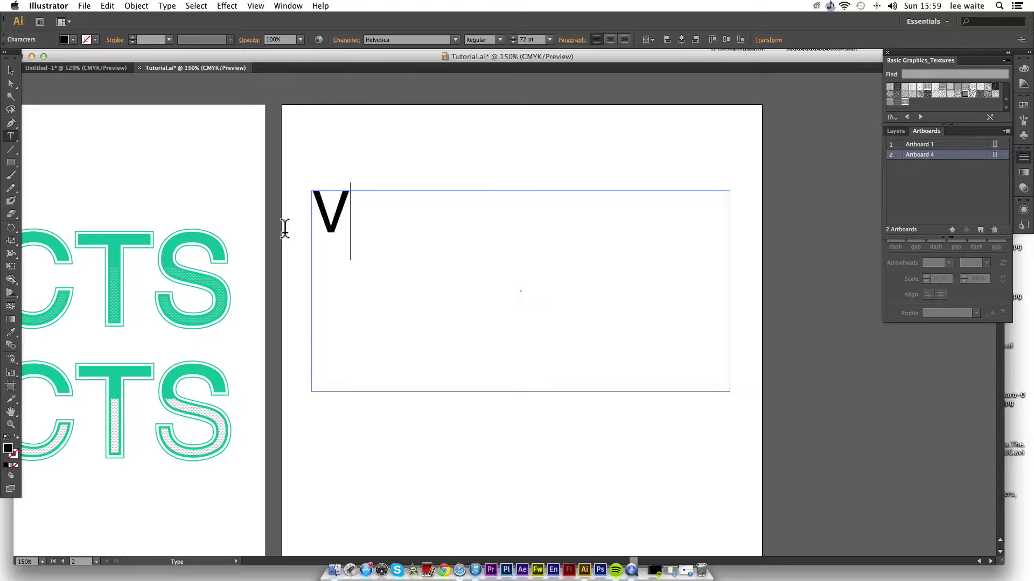
{"action": "type", "text": "ects"}
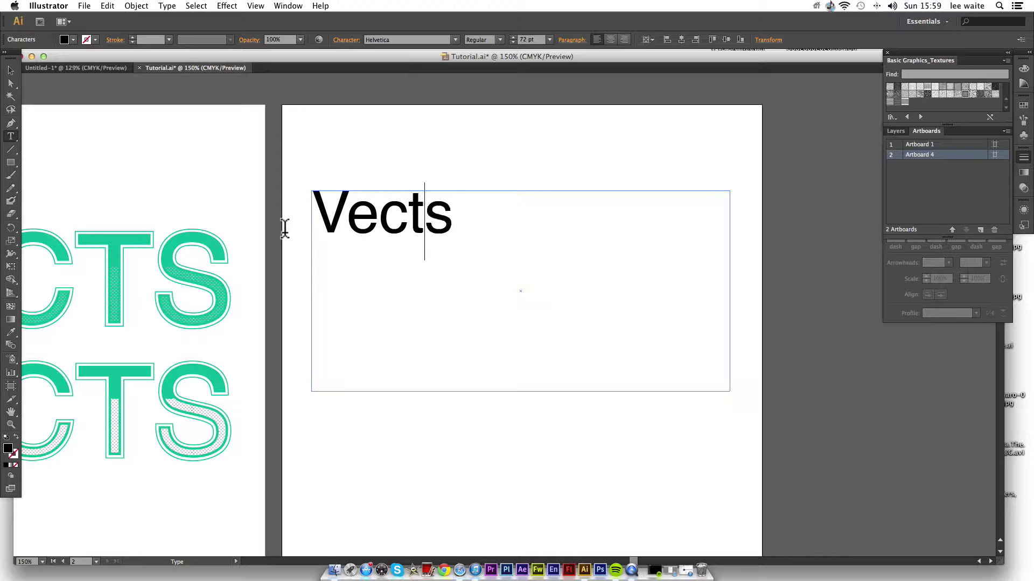
{"action": "key", "text": "BackSpace"}
{"action": "key", "text": "BackSpace"}
{"action": "key", "text": "BackSpace"}
{"action": "key", "text": "BackSpace"}
{"action": "type", "text": "E"}
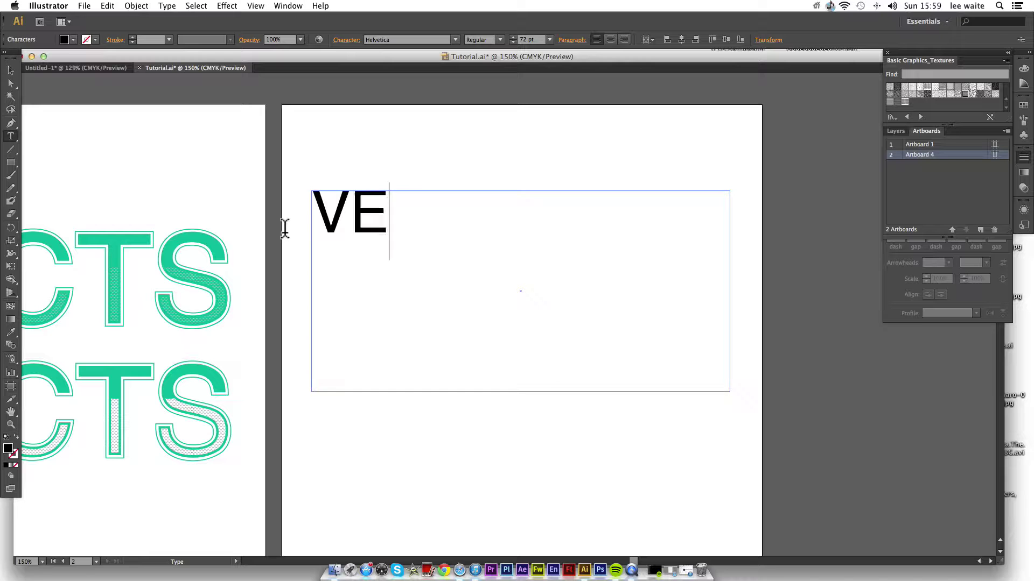
{"action": "type", "text": "c"}
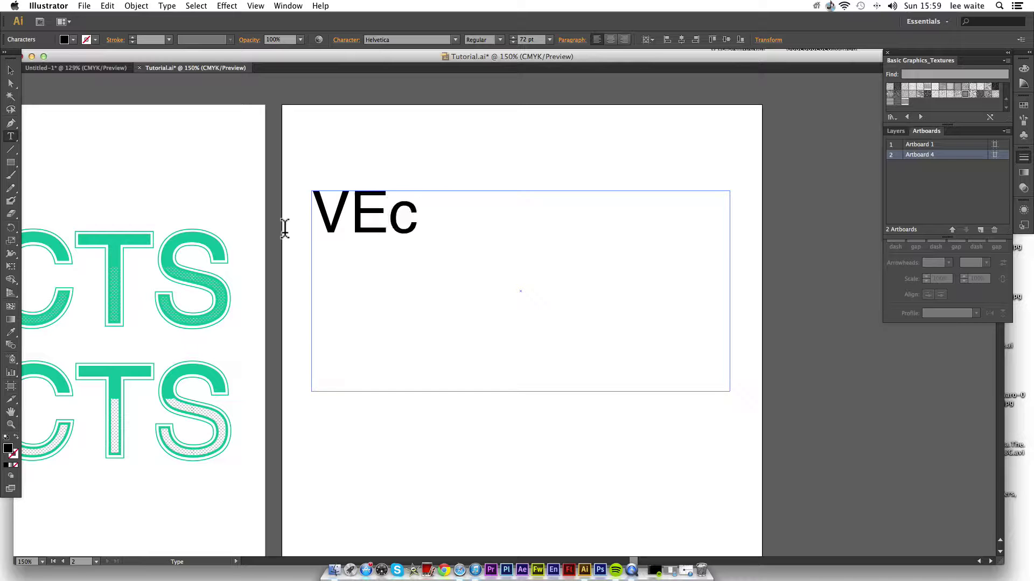
{"action": "key", "text": "BackSpace"}
{"action": "type", "text": "CTS"}
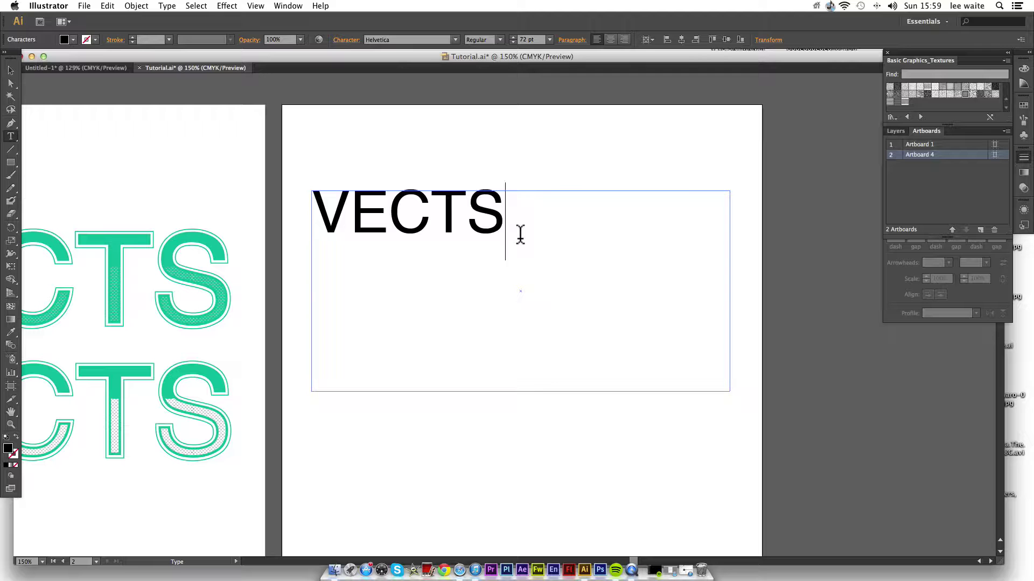
{"action": "left_click", "coordinate": [12, 70]}
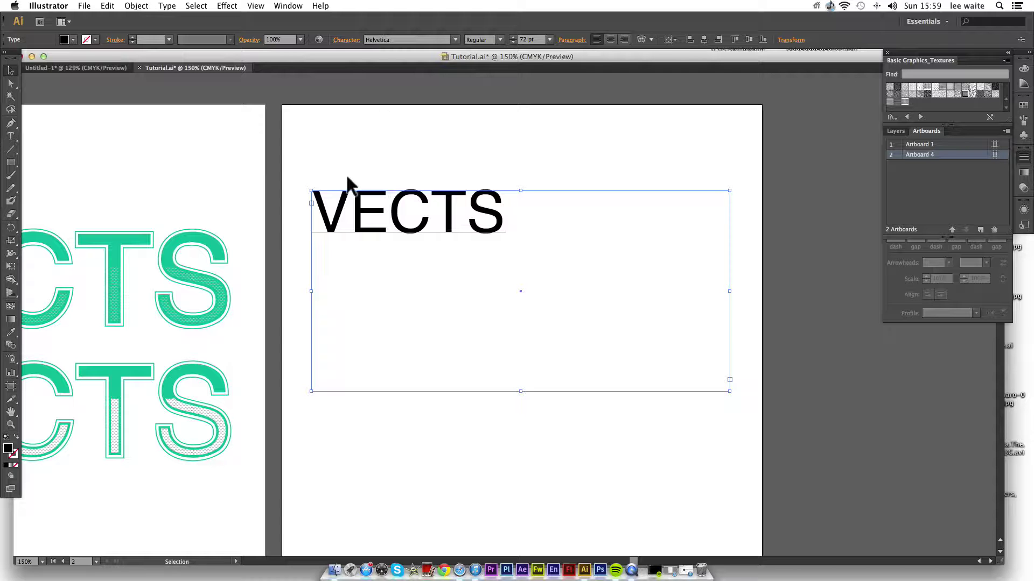
- Expand the VECTS text into outlined shapes with Object > Expand
{"action": "left_click", "coordinate": [137, 6]}
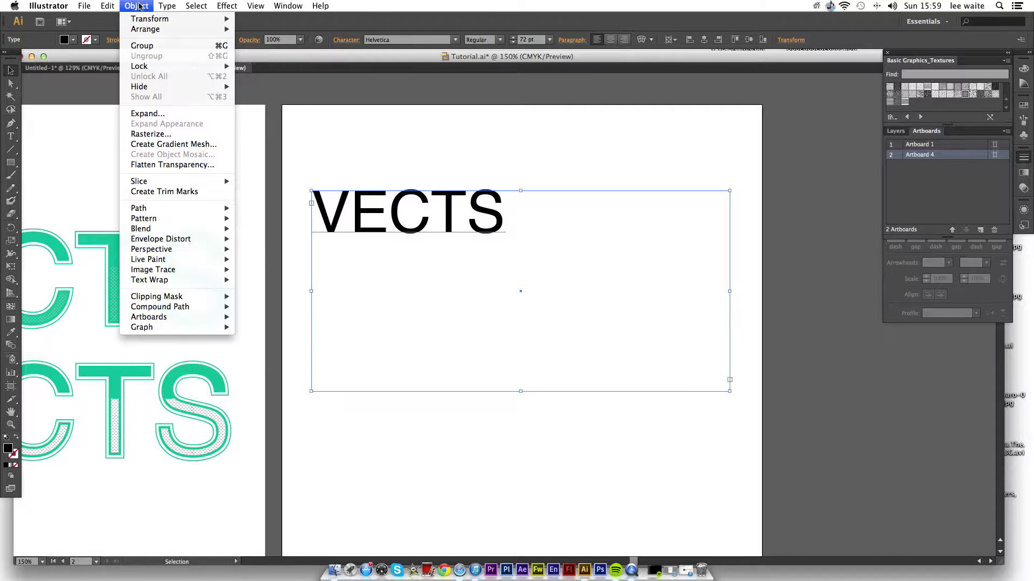
{"action": "left_click", "coordinate": [192, 114]}
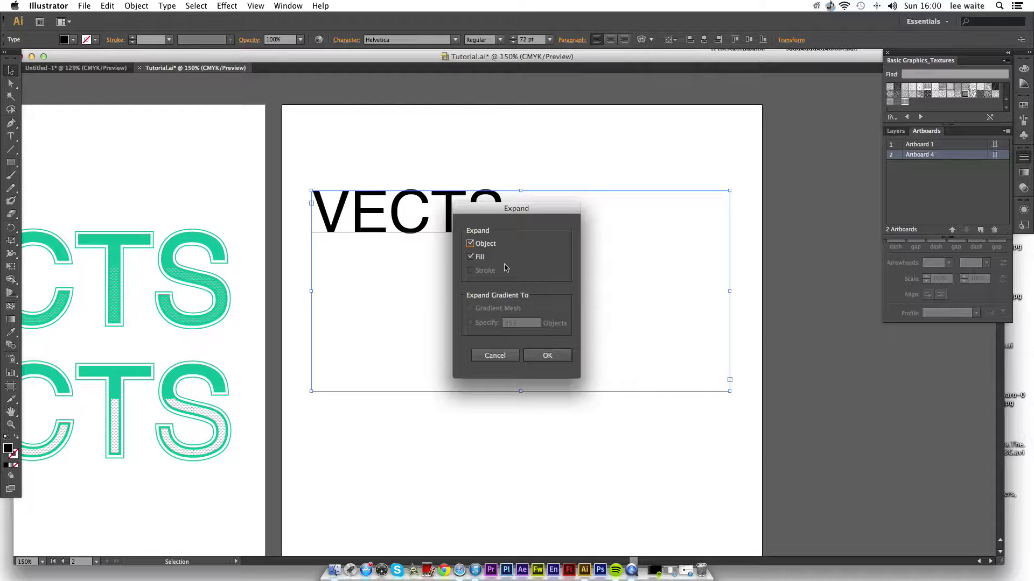
{"action": "left_click", "coordinate": [548, 356]}
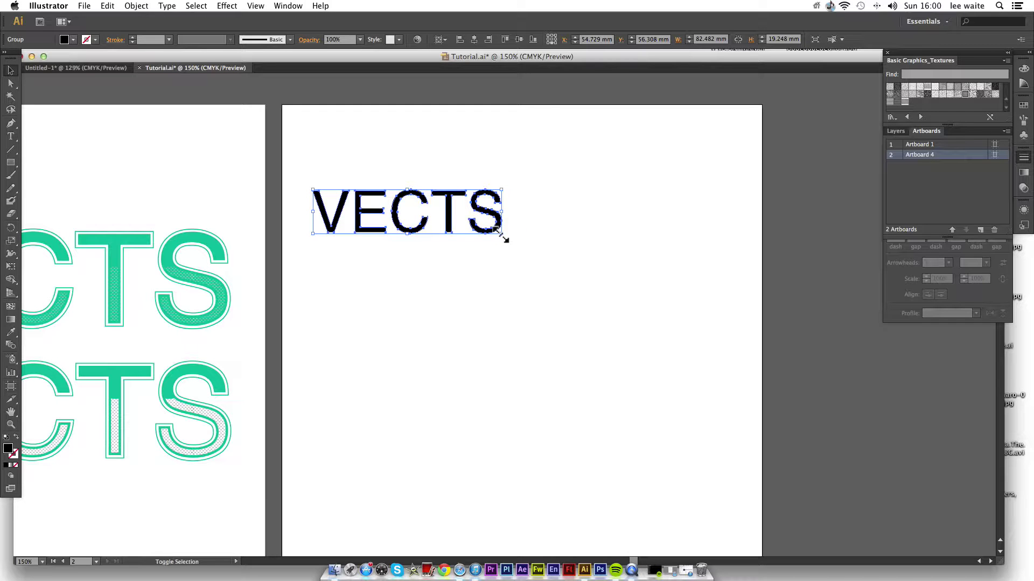
- Scale VECTS up to about 185 mm wide and centre it on the artboard
{"action": "left_click_drag", "start_coordinate": [502, 235], "coordinate": [734, 436]}
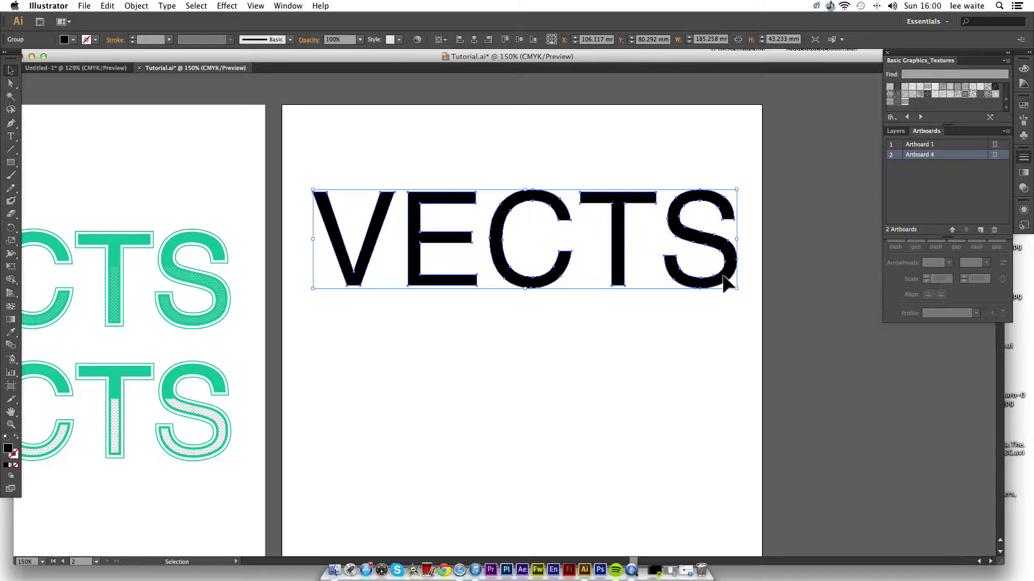
{"action": "left_click_drag", "start_coordinate": [723, 276], "coordinate": [724, 318]}
{"action": "left_click", "coordinate": [519, 40]}
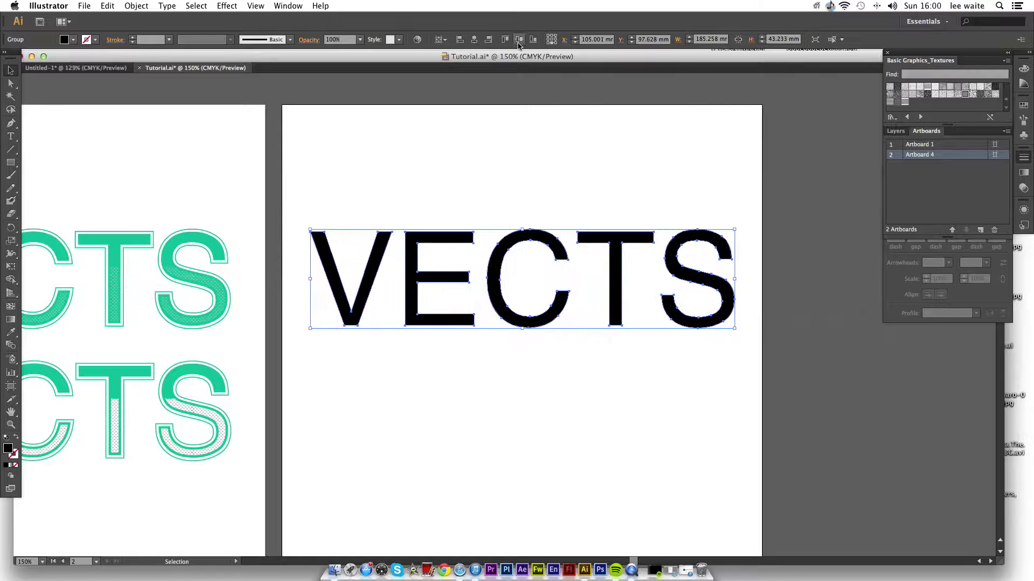
{"action": "left_click", "coordinate": [518, 40]}
{"action": "left_click", "coordinate": [549, 203]}
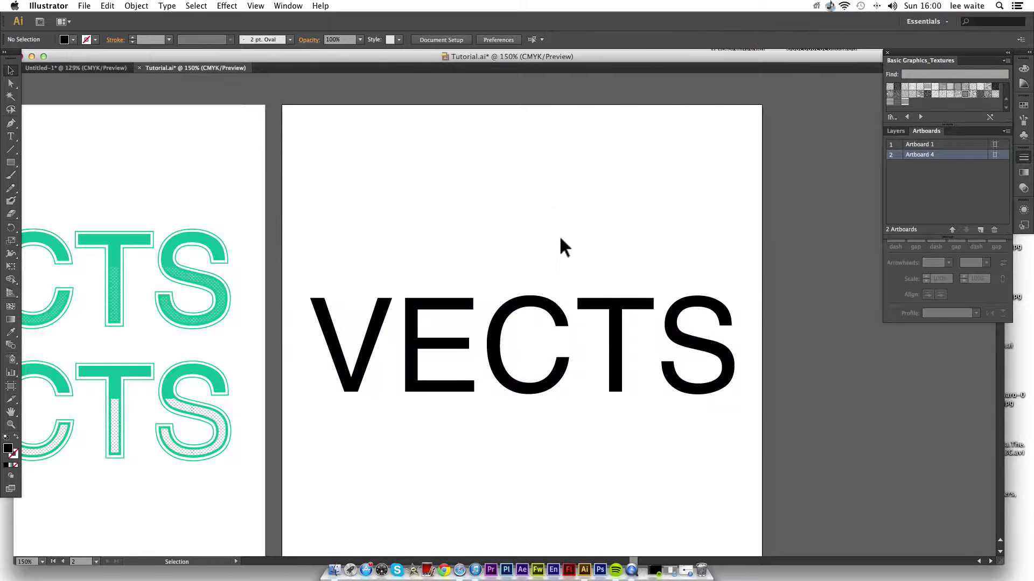
- Duplicate the black VECTS group straight down below the original
{"action": "scroll", "coordinate": [559, 235], "scroll_direction": "left", "scroll_amount": 8}
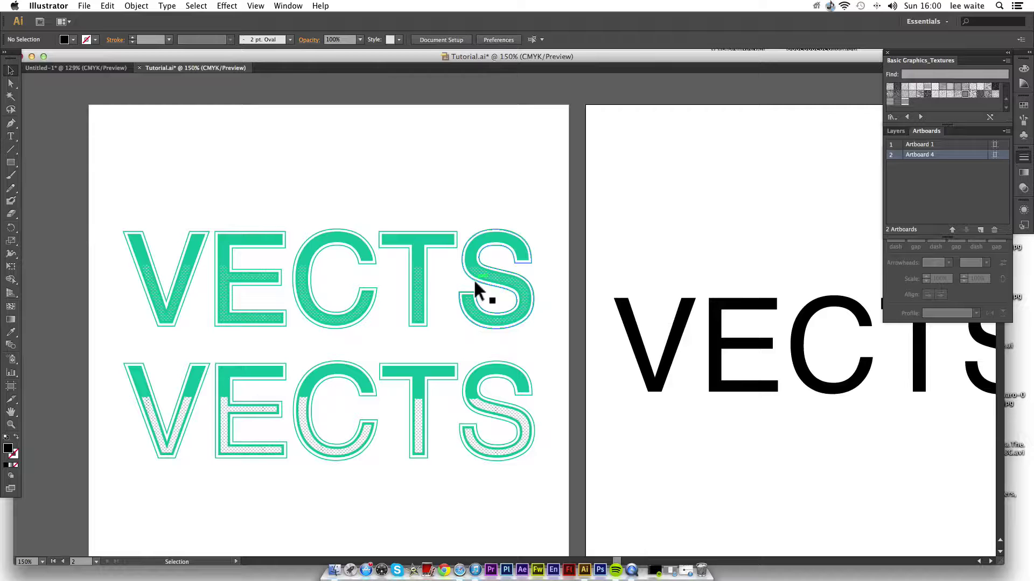
{"action": "scroll", "coordinate": [654, 276], "scroll_direction": "right", "scroll_amount": 8}
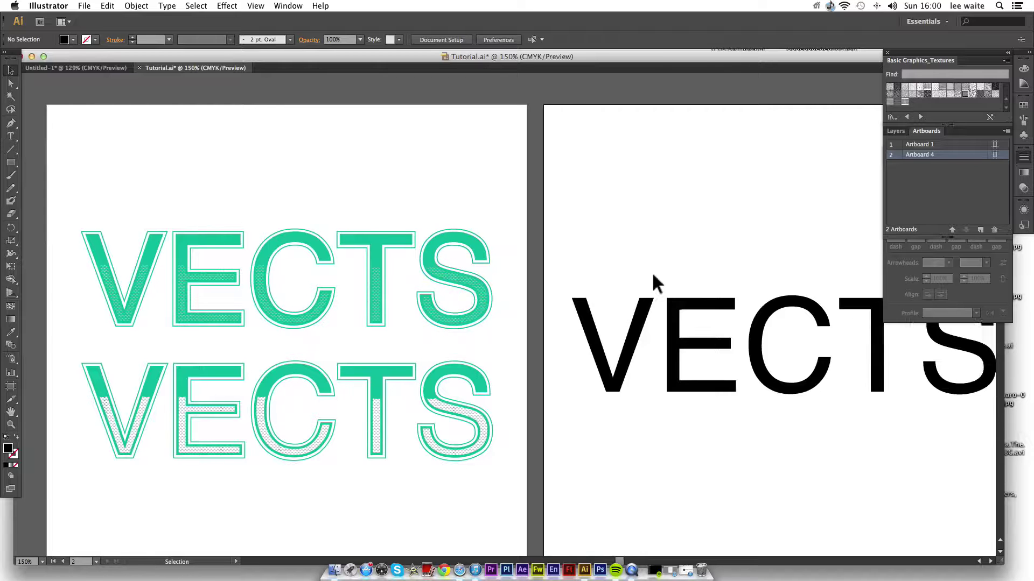
{"action": "scroll", "coordinate": [653, 276], "scroll_direction": "right", "scroll_amount": 6}
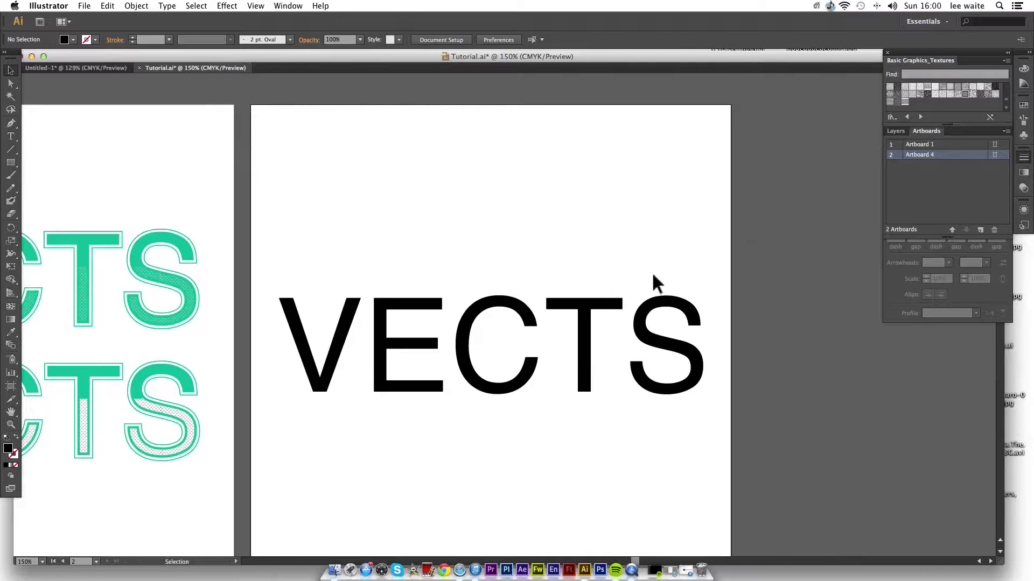
{"action": "left_click", "coordinate": [535, 321]}
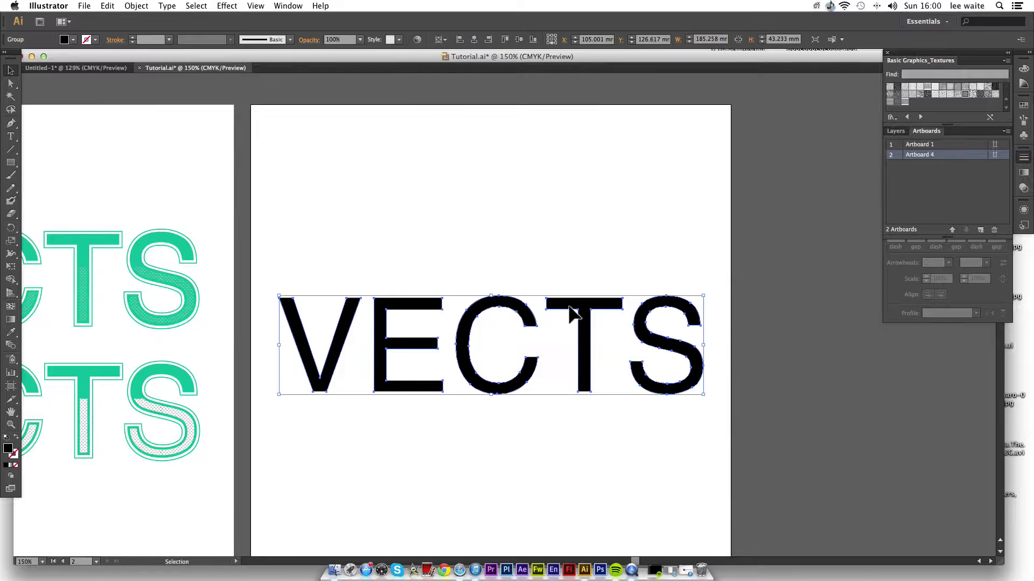
{"action": "key", "text": "a"}
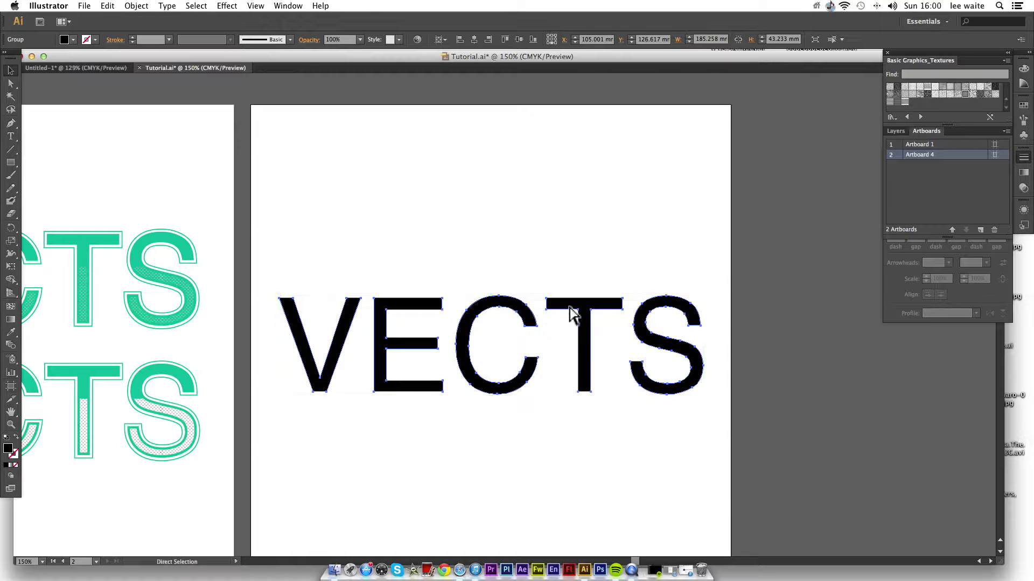
{"action": "key", "text": "v"}
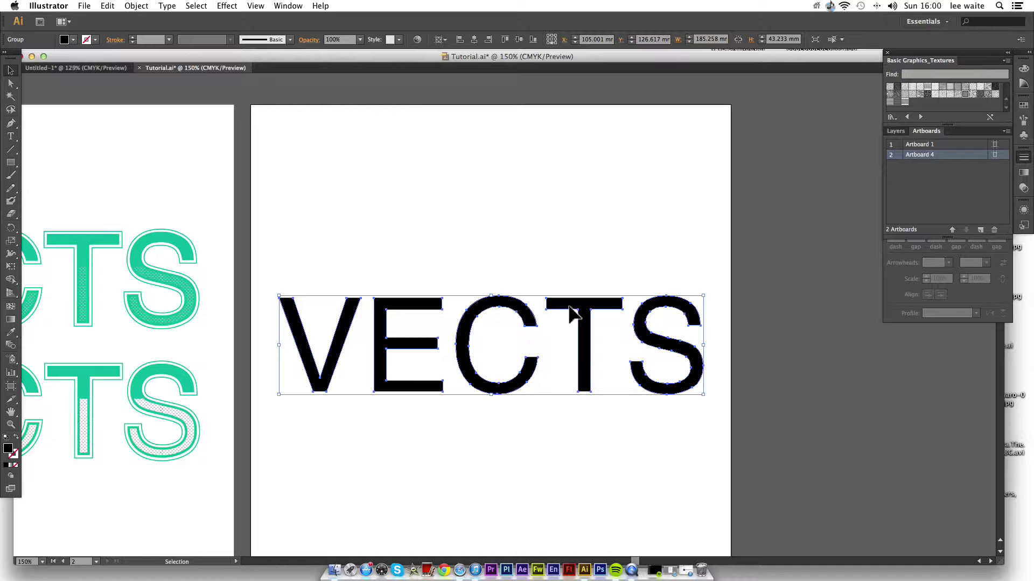
{"action": "key", "text": "super+h"}
{"action": "key", "text": "super+h"}
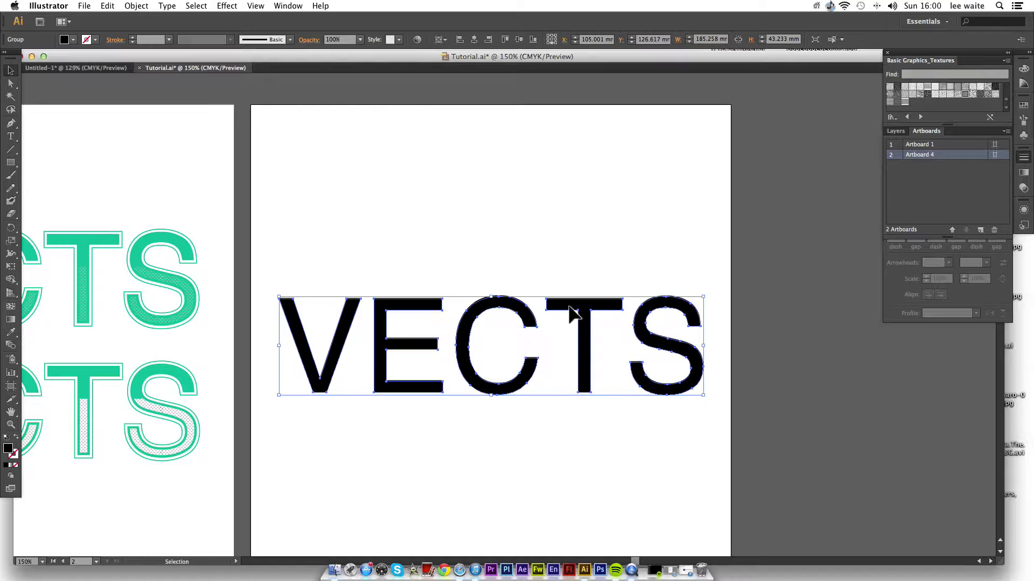
{"action": "left_click_drag", "start_coordinate": [569, 308], "coordinate": [572, 426]}
- Swap fill and stroke on the lower copy, leaving a 1 pt black outline
{"action": "scroll", "coordinate": [576, 414], "scroll_direction": "down", "scroll_amount": 5}
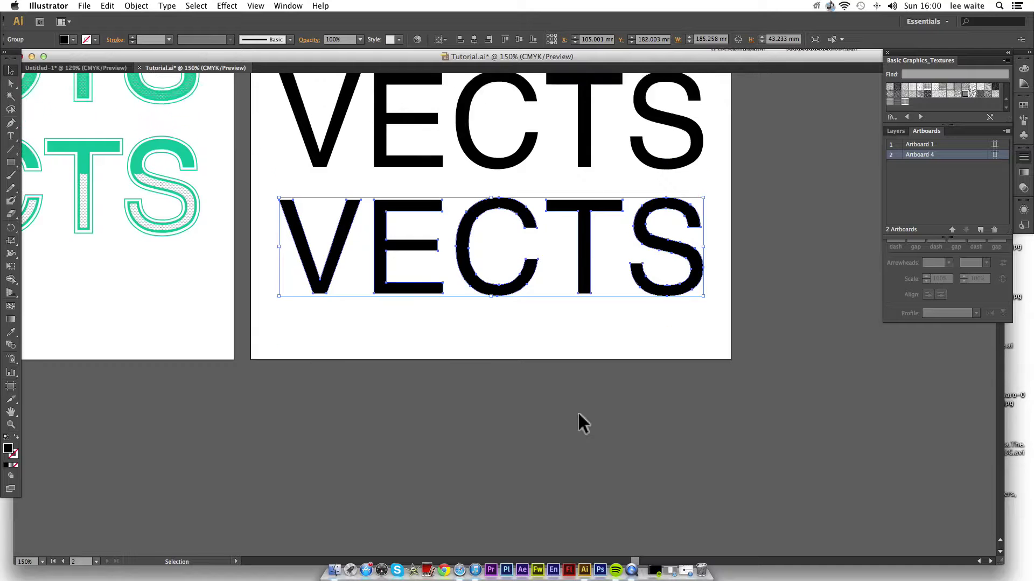
{"action": "scroll", "coordinate": [578, 423], "scroll_direction": "up", "scroll_amount": 3}
{"action": "left_click", "coordinate": [499, 208]}
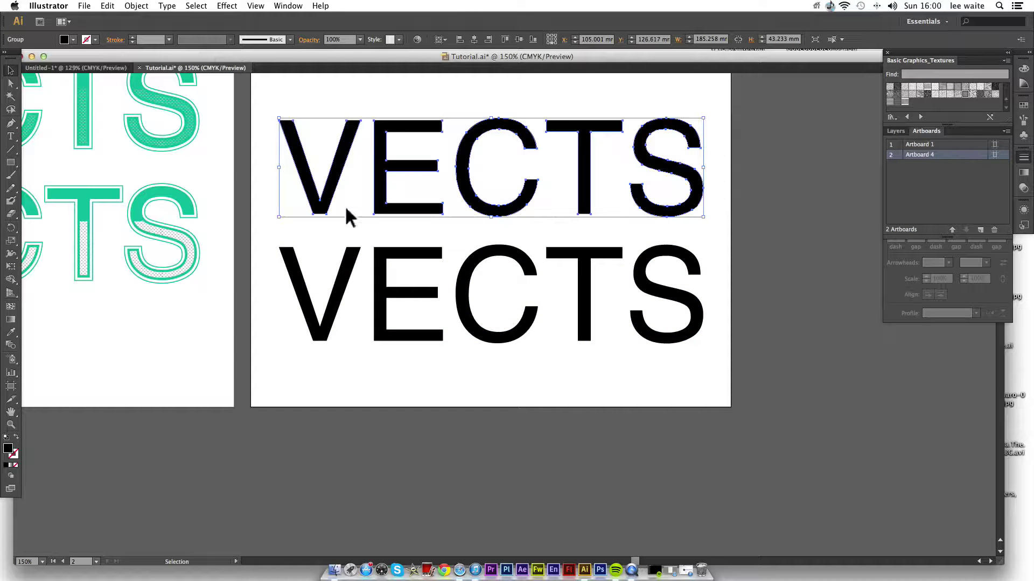
{"action": "left_click", "coordinate": [308, 303]}
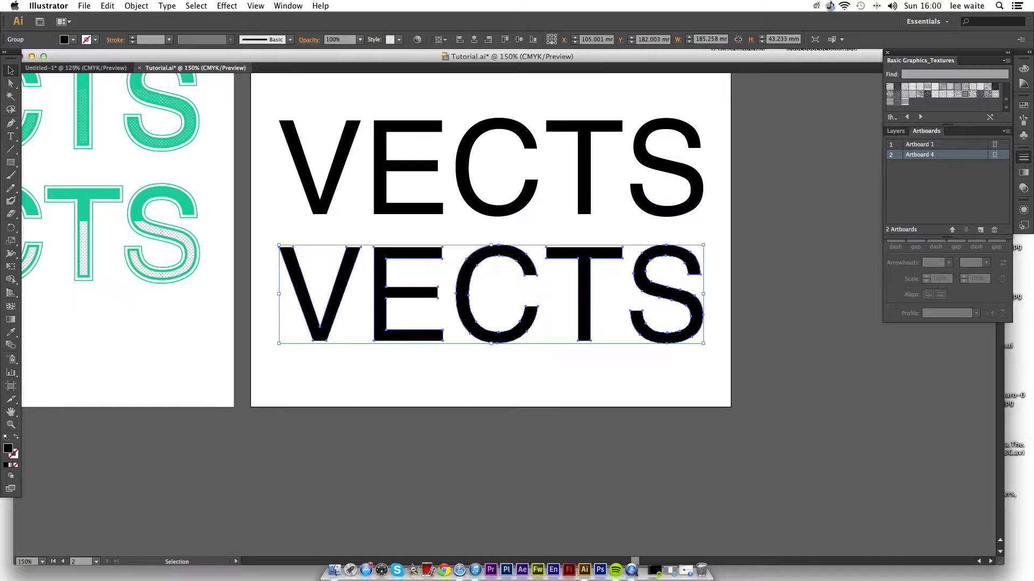
{"action": "left_click", "coordinate": [17, 437]}
- Zoom in on the lower VECTS and align its 1 pt stroke to the outside
{"action": "key", "text": "a"}
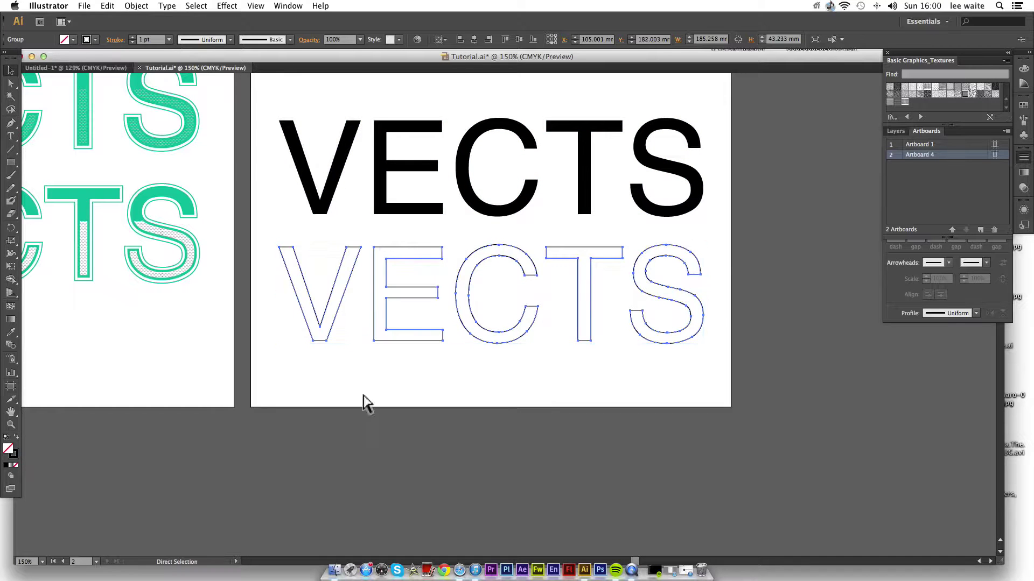
{"action": "key", "text": "super+equal"}
{"action": "key", "text": "super+equal"}
{"action": "key", "text": "super+equal"}
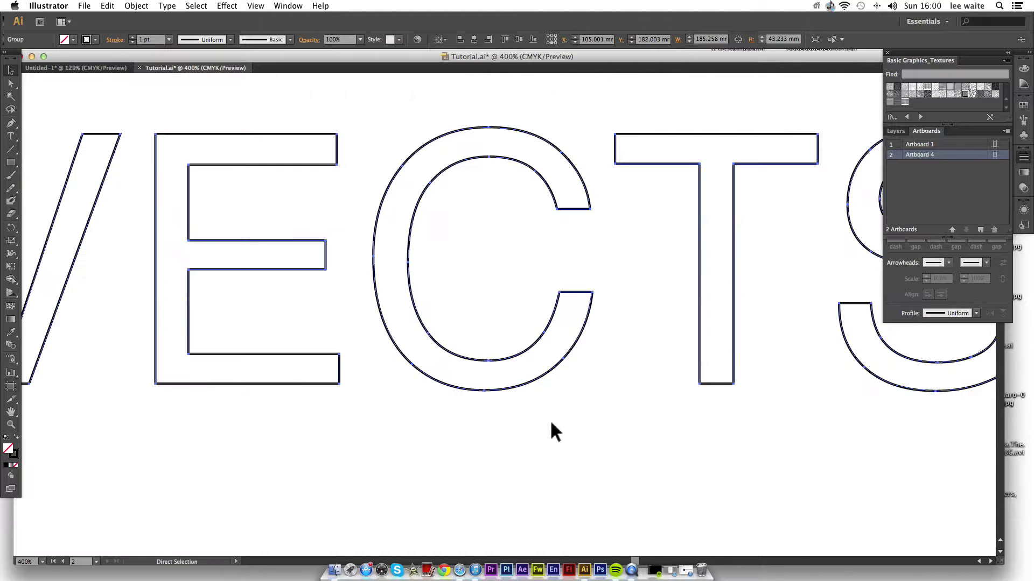
{"action": "key", "text": "super+equal"}
{"action": "scroll", "coordinate": [551, 422], "scroll_direction": "up", "scroll_amount": 5}
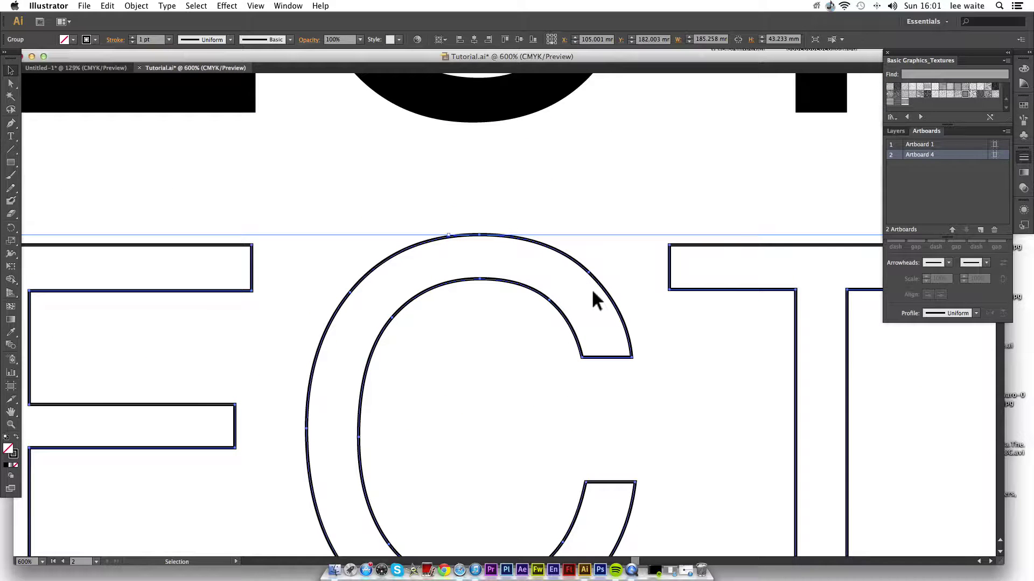
{"action": "left_click", "coordinate": [1024, 157]}
{"action": "left_click", "coordinate": [1024, 157]}
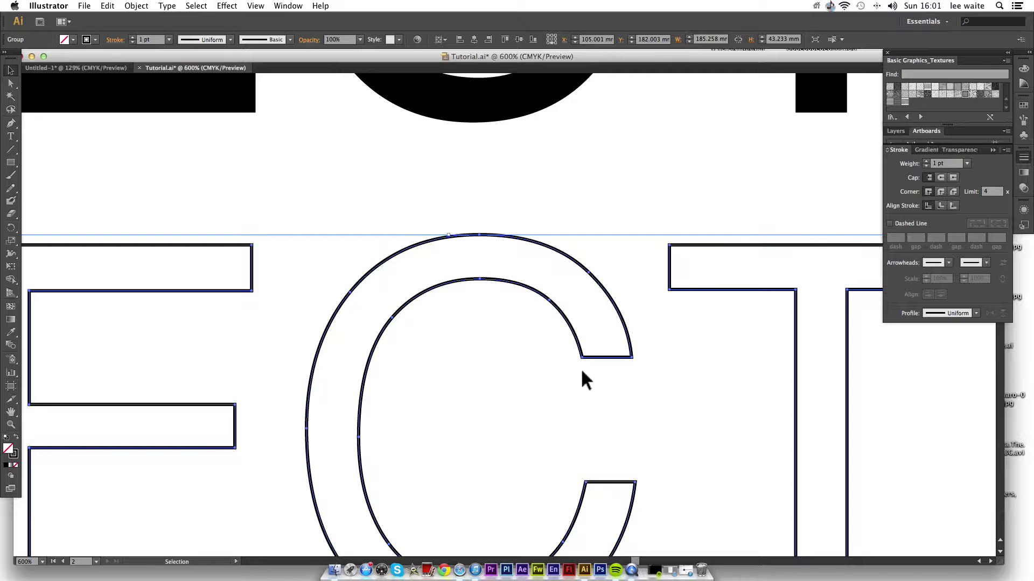
{"action": "left_click", "coordinate": [941, 209]}
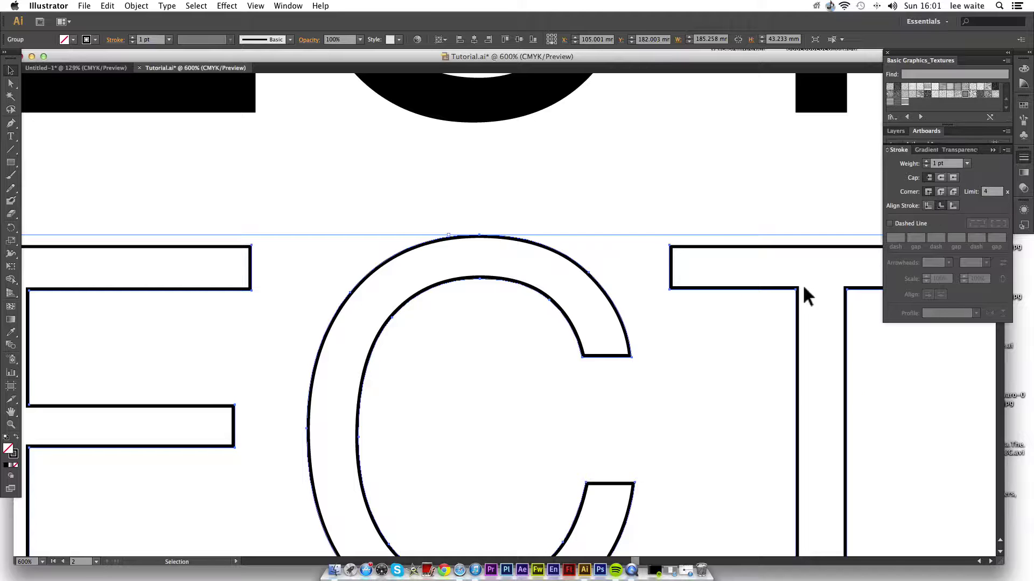
{"action": "left_click", "coordinate": [953, 207]}
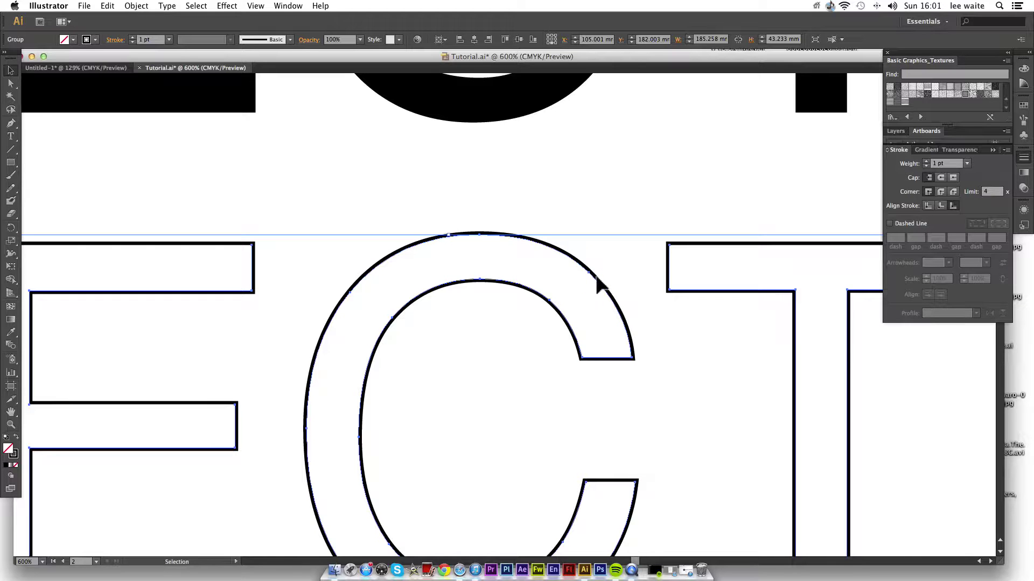
- Set the lower VECTS outline's stroke weight to 4 pt
{"action": "scroll", "coordinate": [335, 279], "scroll_direction": "left", "scroll_amount": 10}
{"action": "scroll", "coordinate": [335, 279], "scroll_direction": "left", "scroll_amount": 10}
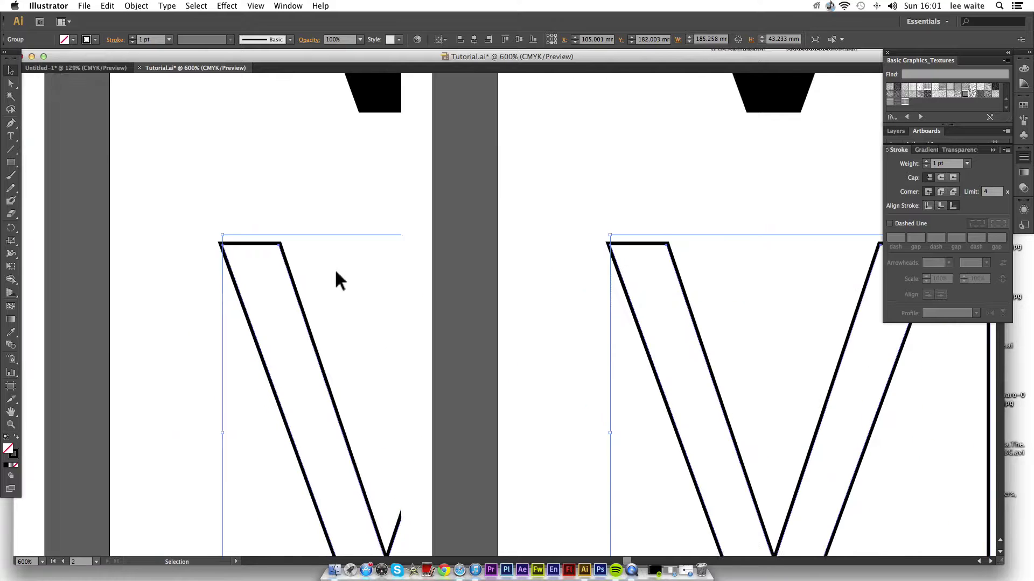
{"action": "scroll", "coordinate": [334, 275], "scroll_direction": "up", "scroll_amount": 7}
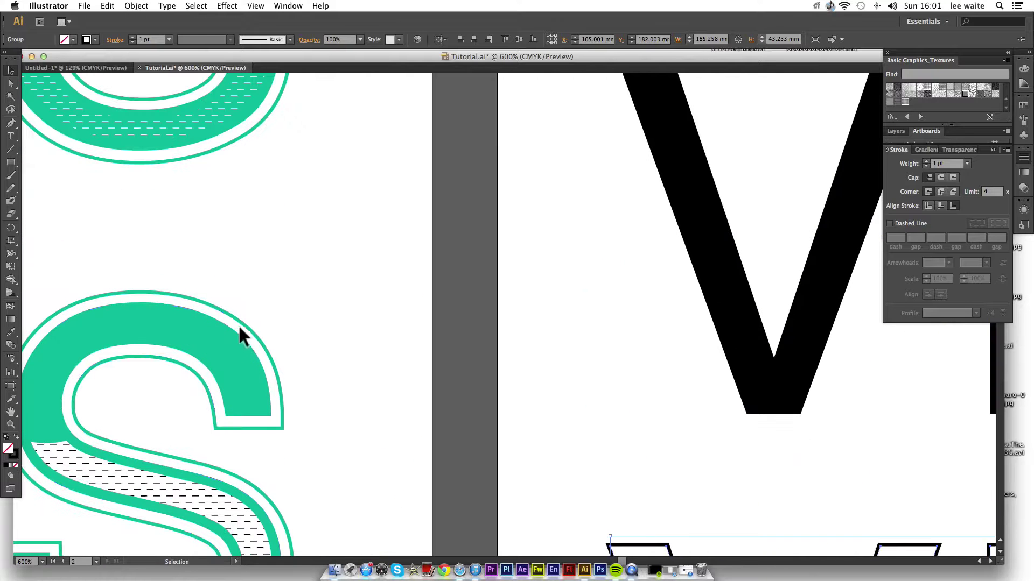
{"action": "scroll", "coordinate": [707, 431], "scroll_direction": "right", "scroll_amount": 4}
{"action": "scroll", "coordinate": [708, 437], "scroll_direction": "right", "scroll_amount": 5}
{"action": "scroll", "coordinate": [709, 436], "scroll_direction": "down", "scroll_amount": 4}
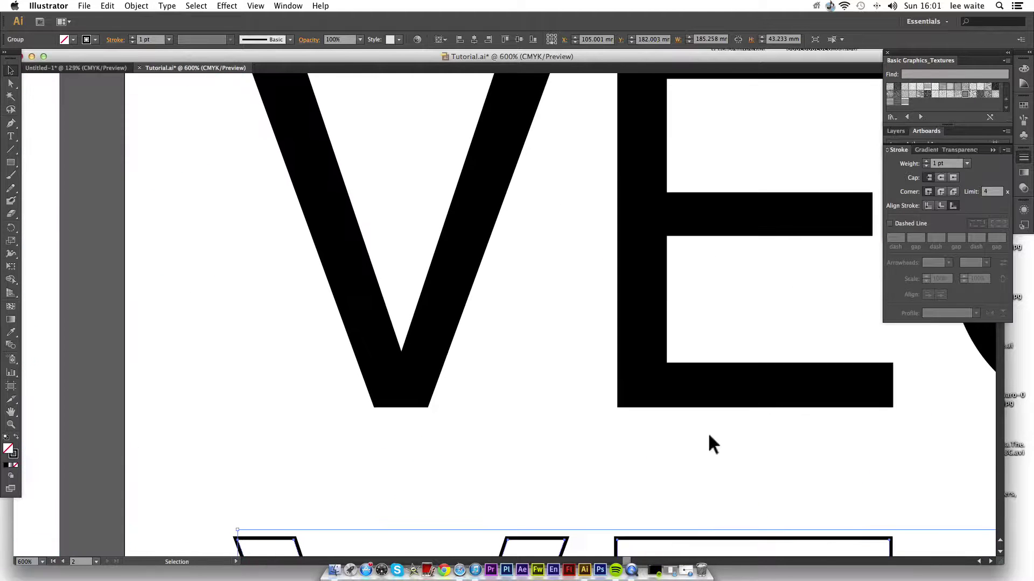
{"action": "scroll", "coordinate": [709, 445], "scroll_direction": "down", "scroll_amount": 1}
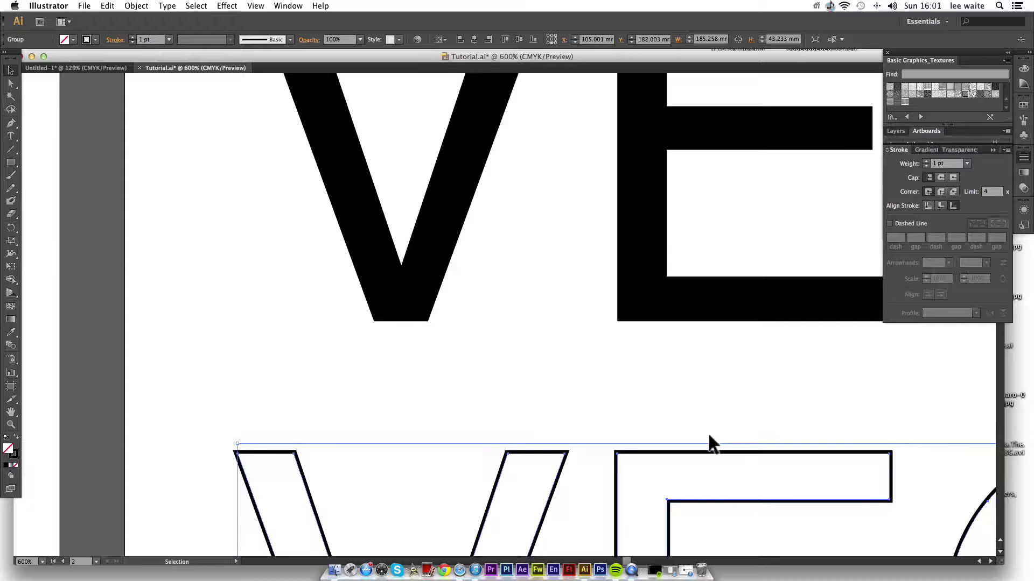
{"action": "left_click", "coordinate": [967, 164]}
{"action": "left_click", "coordinate": [981, 247]}
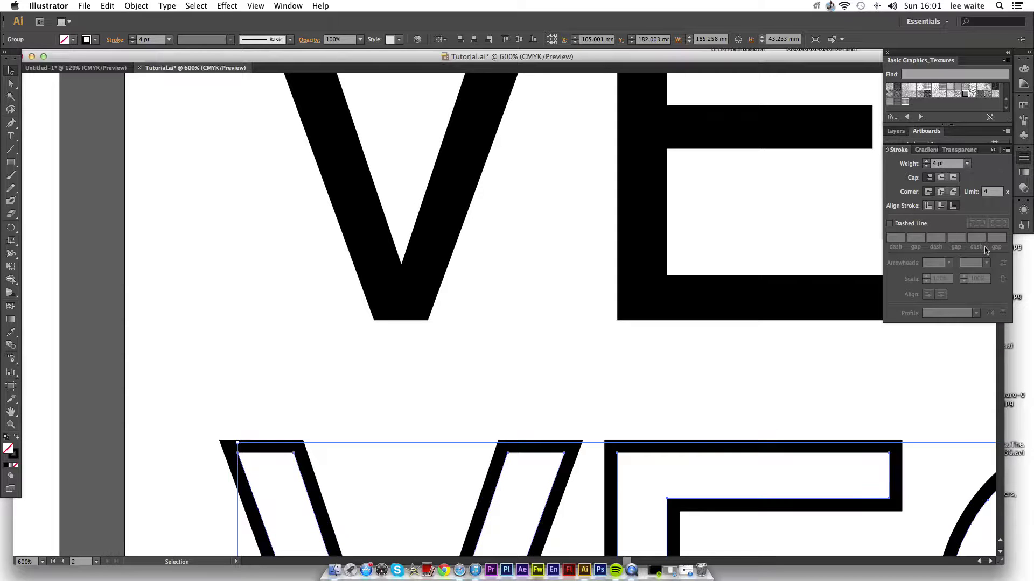
- Expand the 4 pt strokes into filled shapes with Object > Expand Appearance
{"action": "scroll", "coordinate": [670, 365], "scroll_direction": "down", "scroll_amount": 3}
{"action": "scroll", "coordinate": [675, 377], "scroll_direction": "down", "scroll_amount": 3}
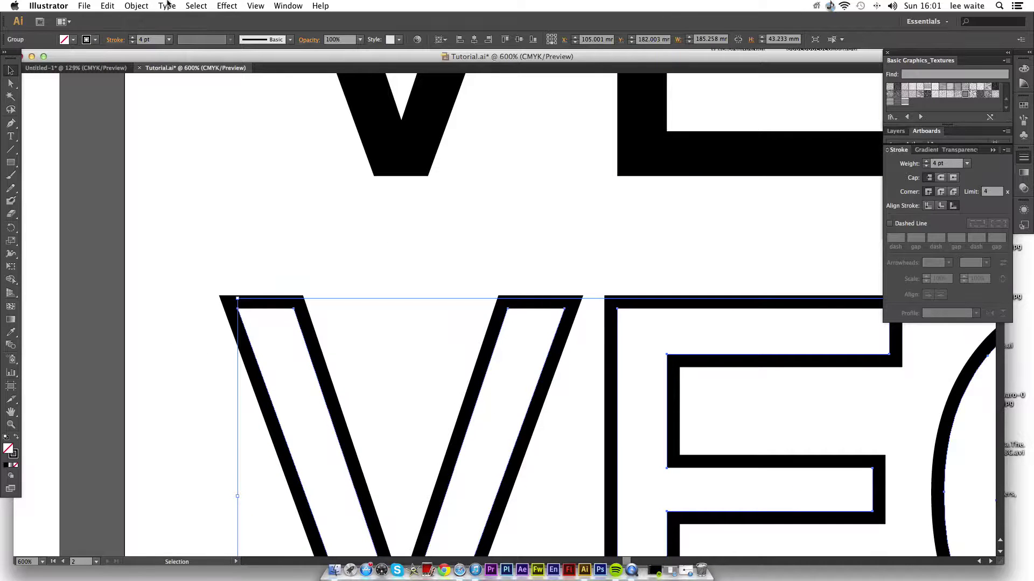
{"action": "left_click", "coordinate": [136, 6]}
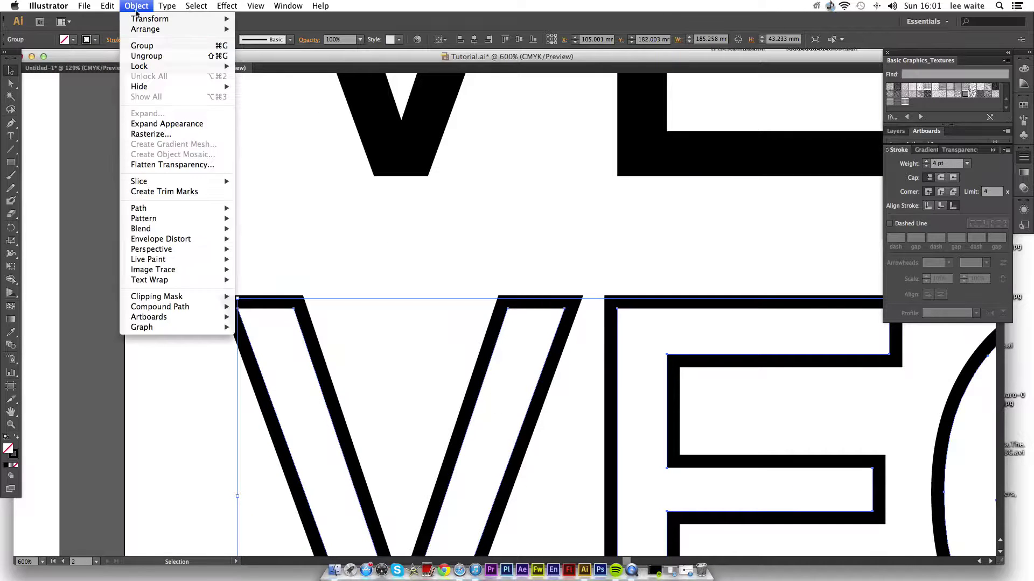
{"action": "left_click", "coordinate": [200, 123]}
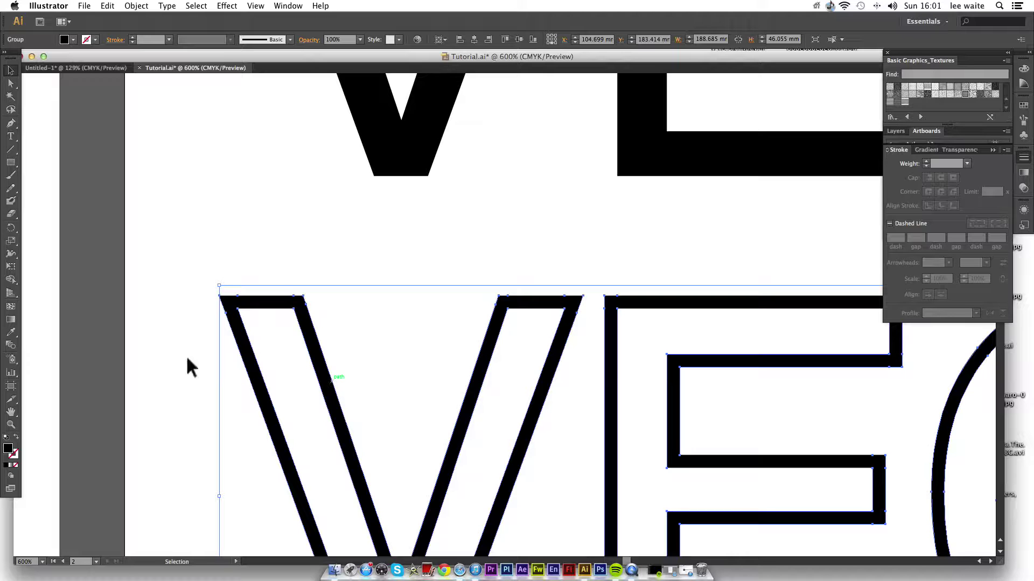
- Use Shape Builder to merge outline and interior of V, E, C, T and S into solid letters
{"action": "left_click", "coordinate": [11, 280]}
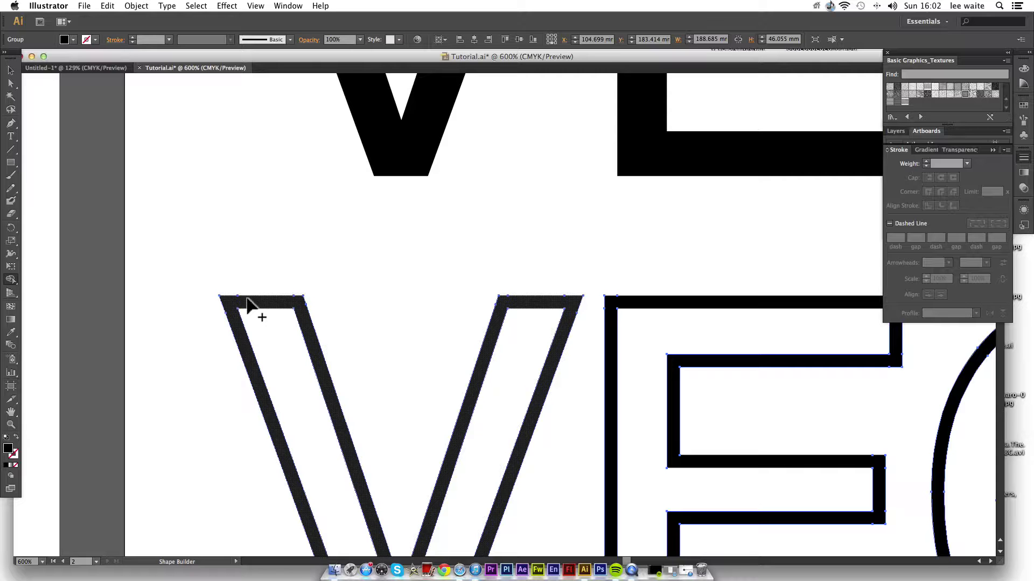
{"action": "left_click", "coordinate": [258, 325]}
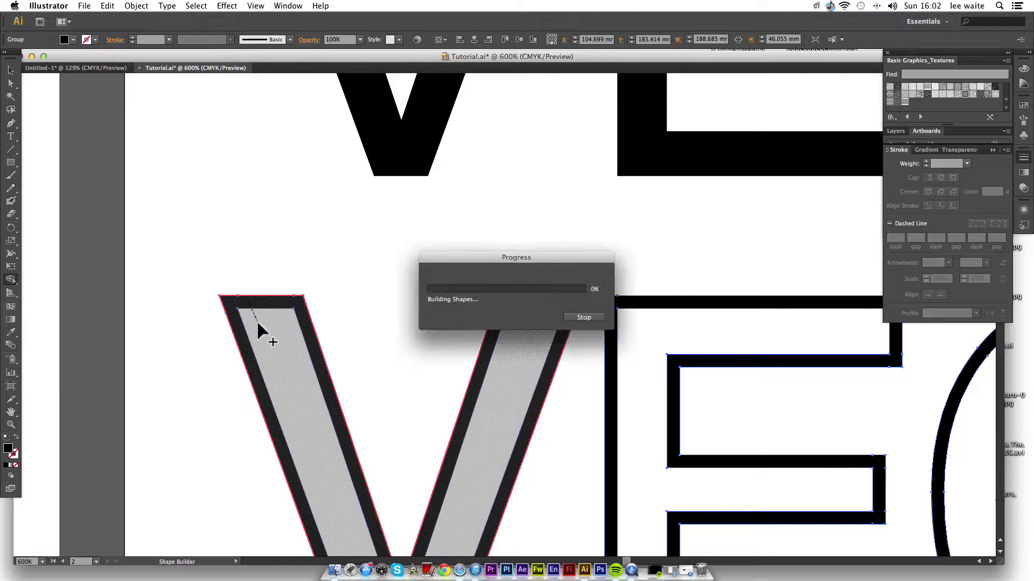
{"action": "left_click", "coordinate": [627, 325]}
{"action": "scroll", "coordinate": [627, 325], "scroll_direction": "right", "scroll_amount": 8}
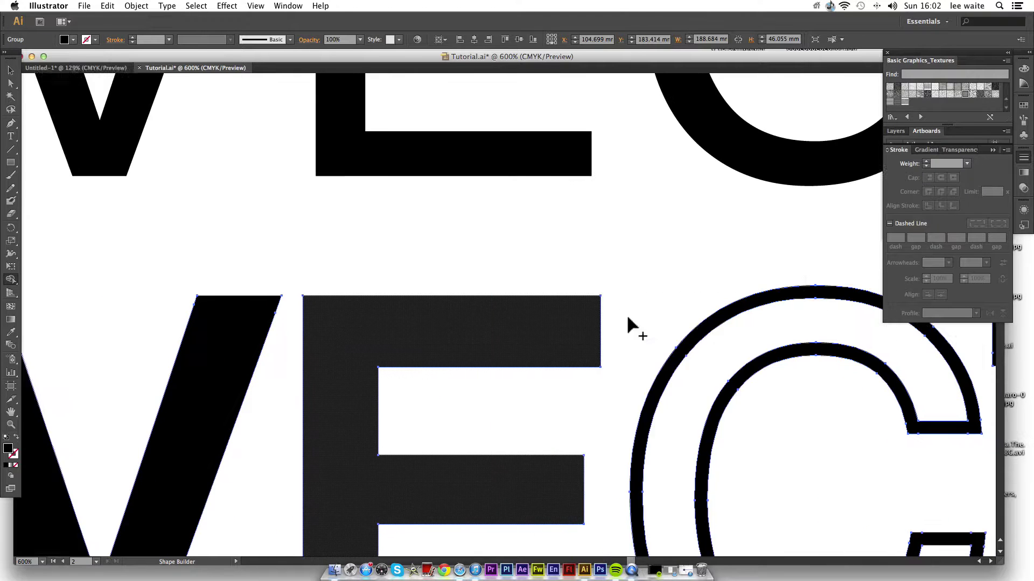
{"action": "left_click", "coordinate": [678, 336]}
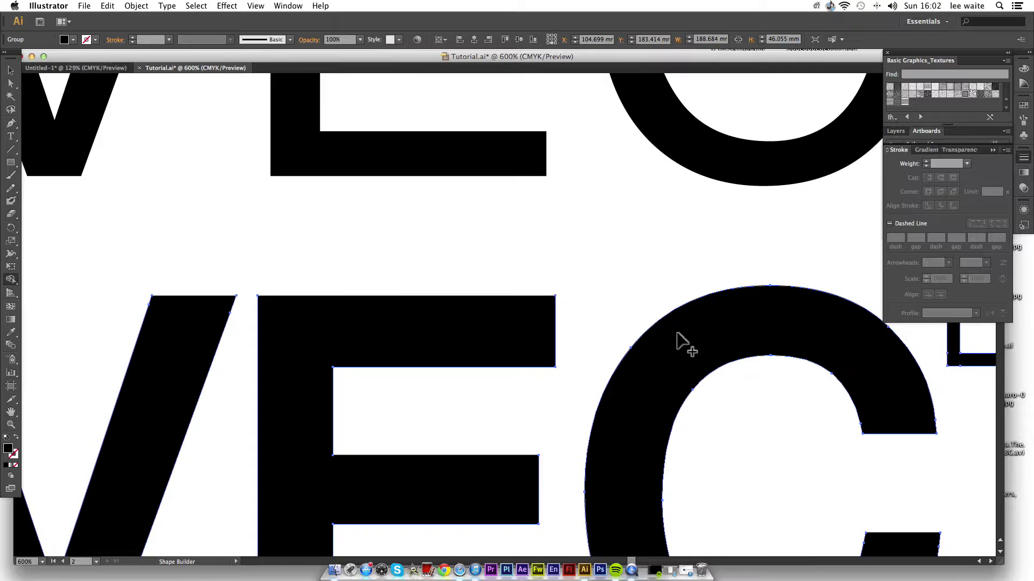
{"action": "scroll", "coordinate": [681, 339], "scroll_direction": "right", "scroll_amount": 7}
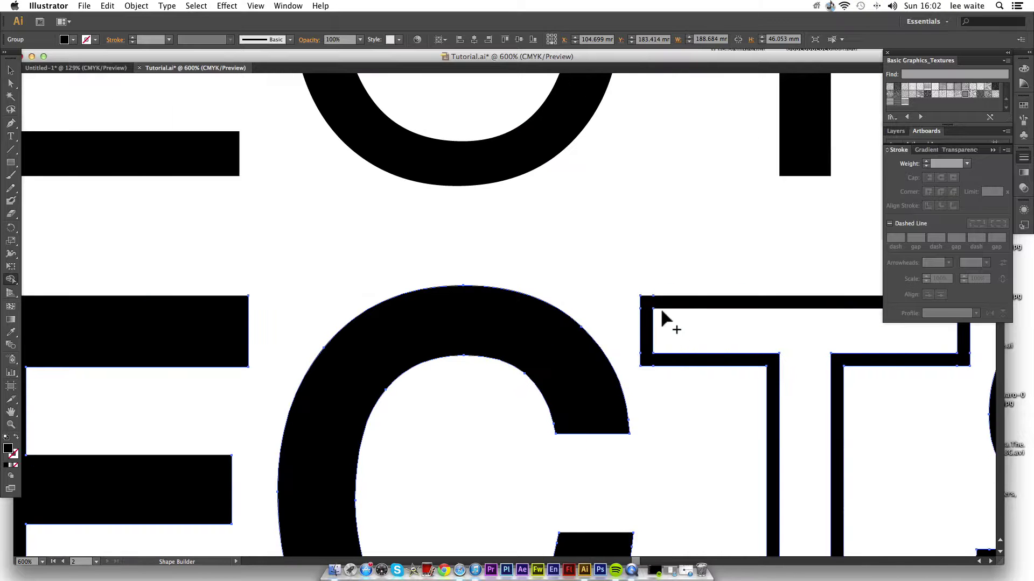
{"action": "left_click", "coordinate": [668, 316]}
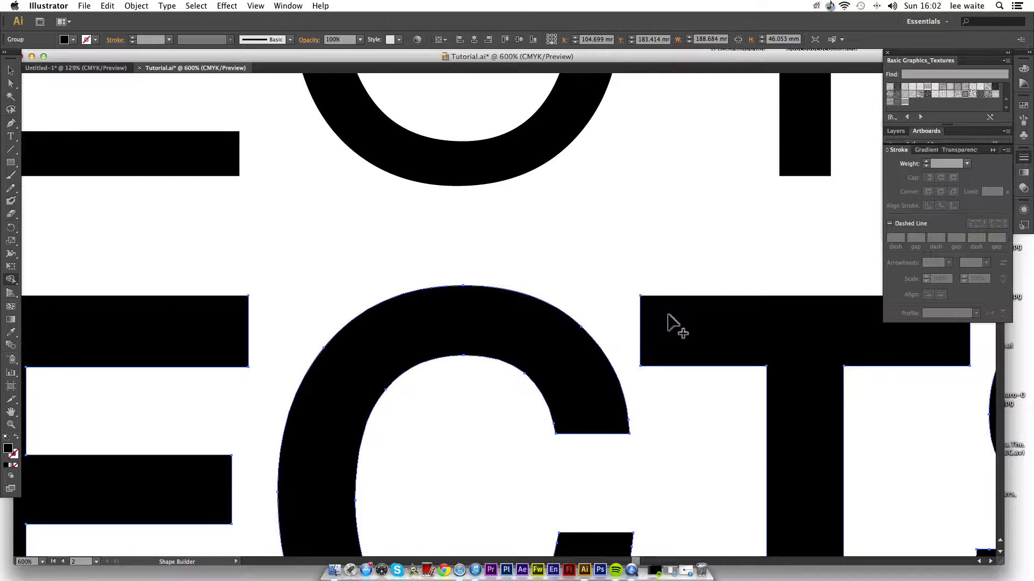
{"action": "scroll", "coordinate": [668, 316], "scroll_direction": "right", "scroll_amount": 5}
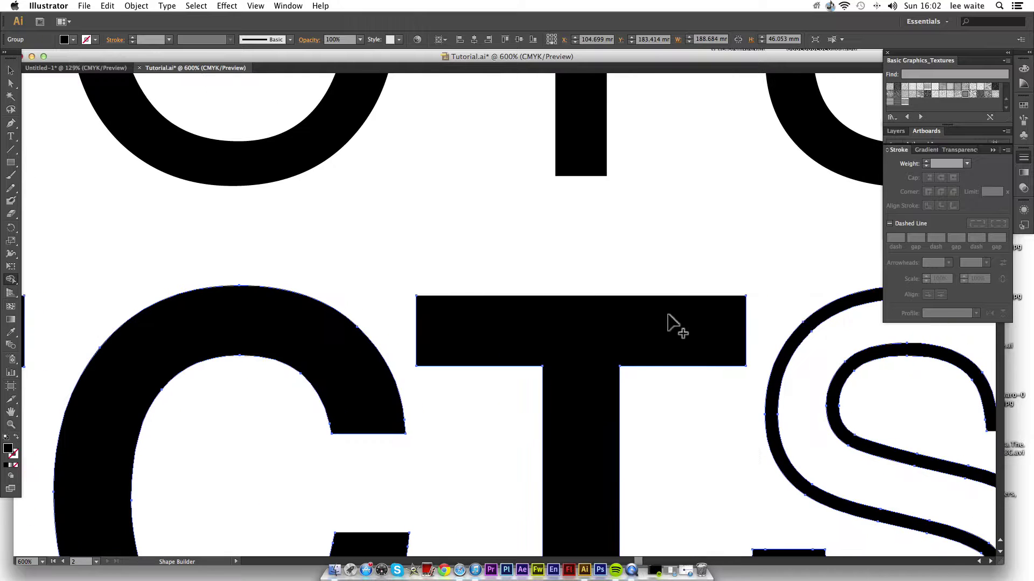
{"action": "left_click", "coordinate": [821, 336]}
{"action": "scroll", "coordinate": [819, 333], "scroll_direction": "right", "scroll_amount": 3}
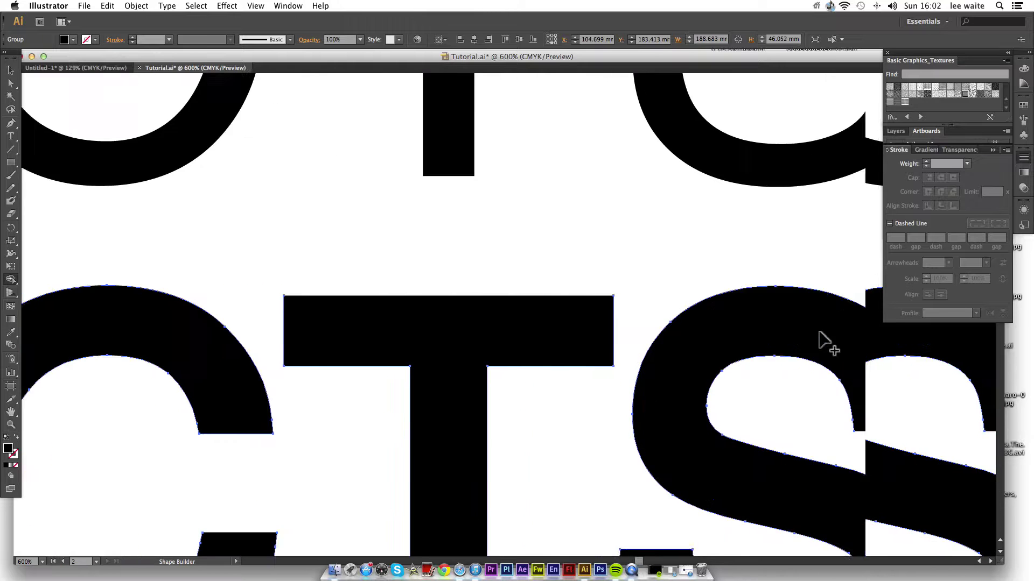
{"action": "scroll", "coordinate": [819, 331], "scroll_direction": "right", "scroll_amount": 4}
{"action": "key", "text": "v"}
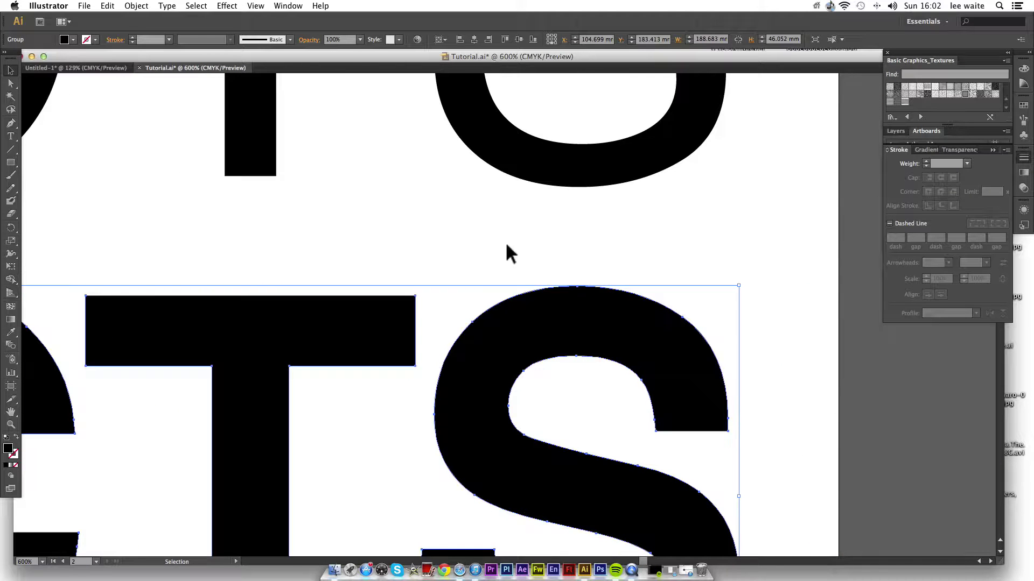
{"action": "left_click", "coordinate": [460, 240]}
- Swap fill and stroke on the bold VECTS so it becomes an unfilled outline
{"action": "scroll", "coordinate": [501, 323], "scroll_direction": "down", "scroll_amount": 3}
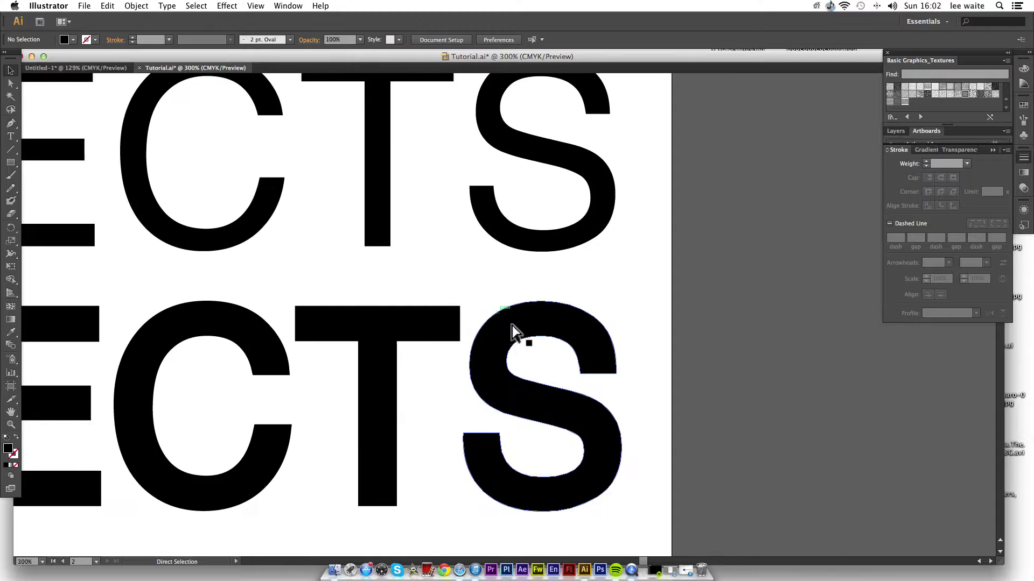
{"action": "left_click", "coordinate": [493, 336]}
{"action": "scroll", "coordinate": [494, 338], "scroll_direction": "left", "scroll_amount": 3}
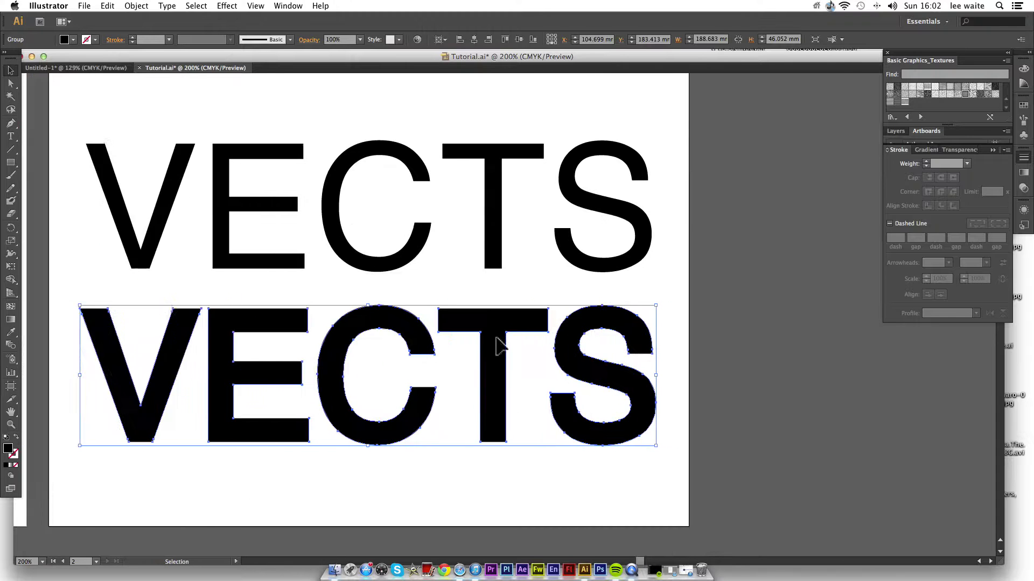
{"action": "left_click", "coordinate": [16, 436]}
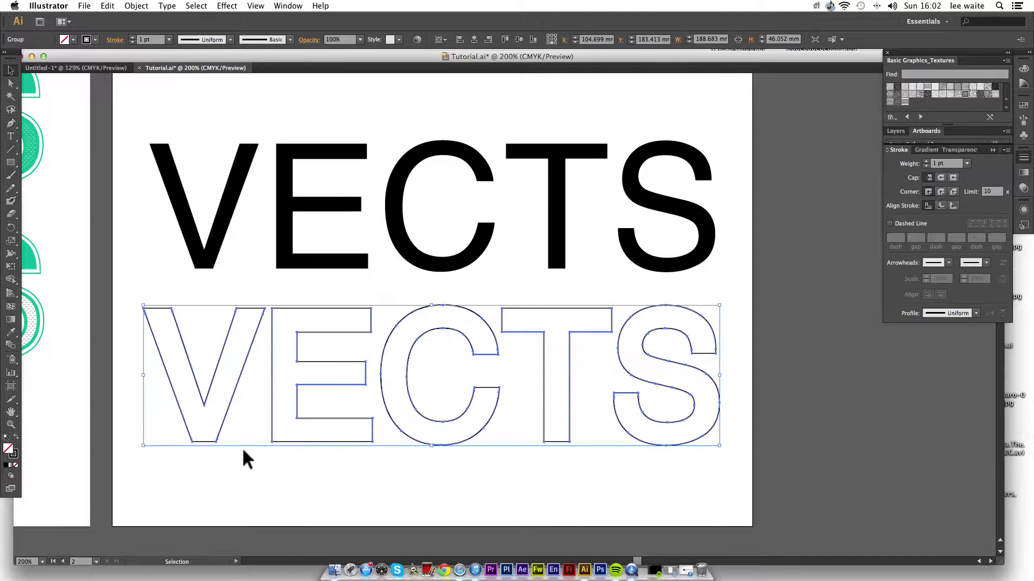
- Centre the outlined VECTS over the black lettering, nudging it slightly left
{"action": "left_click", "coordinate": [518, 40]}
{"action": "left_click", "coordinate": [518, 40]}
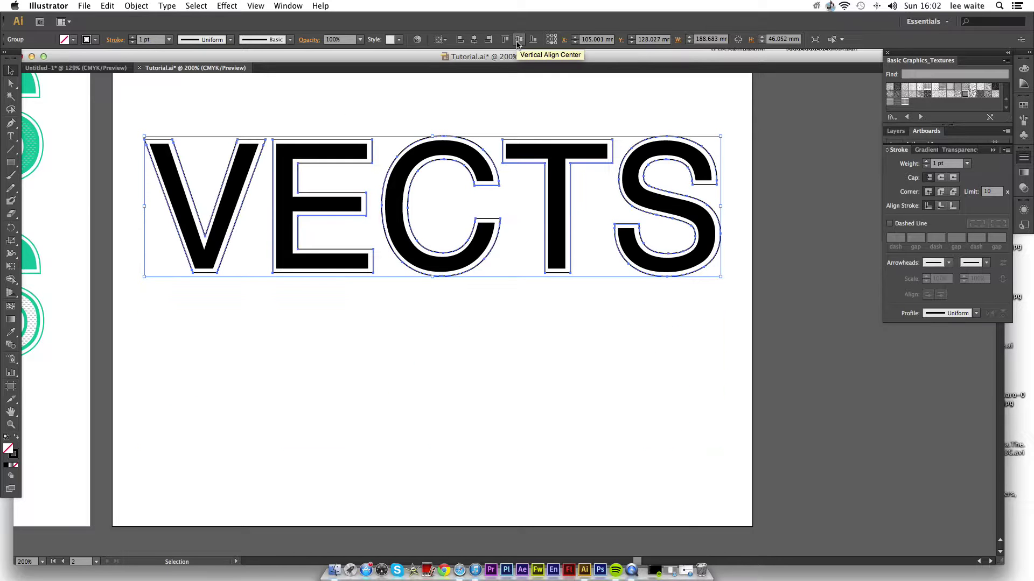
{"action": "key", "text": "Left"}
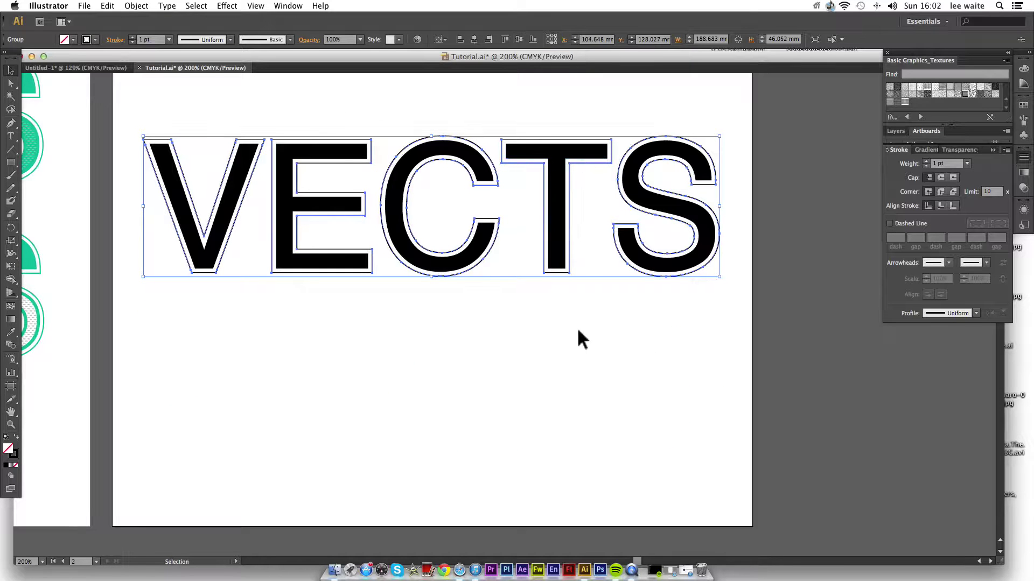
{"action": "left_click", "coordinate": [578, 332]}
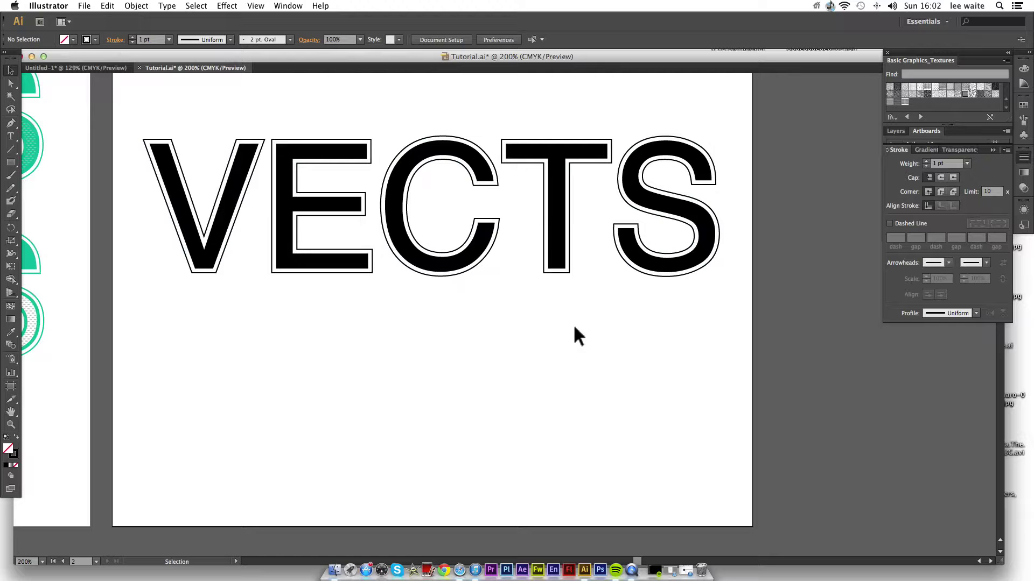
{"action": "scroll", "coordinate": [607, 341], "scroll_direction": "left", "scroll_amount": 5}
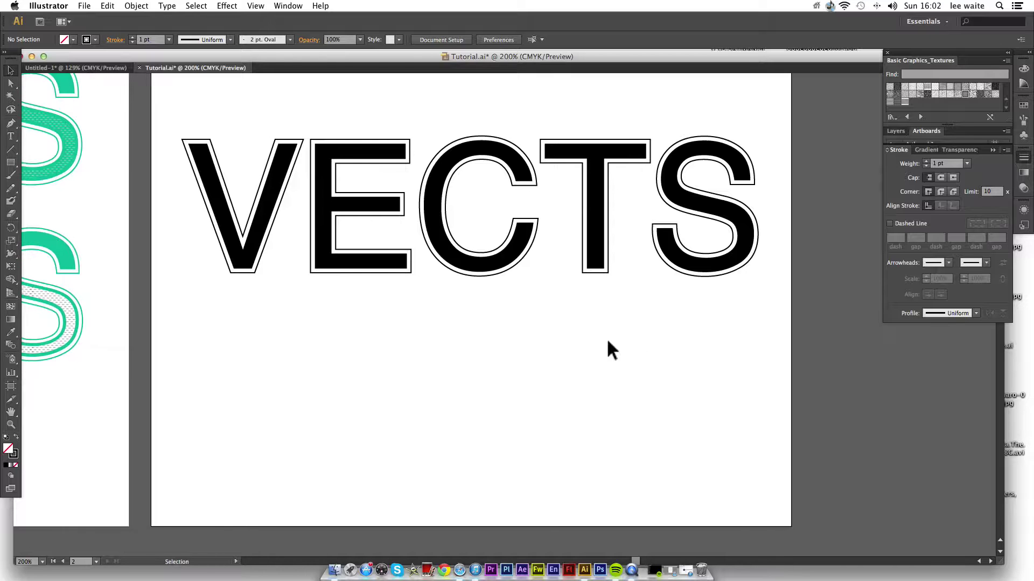
{"action": "scroll", "coordinate": [607, 341], "scroll_direction": "left", "scroll_amount": 15}
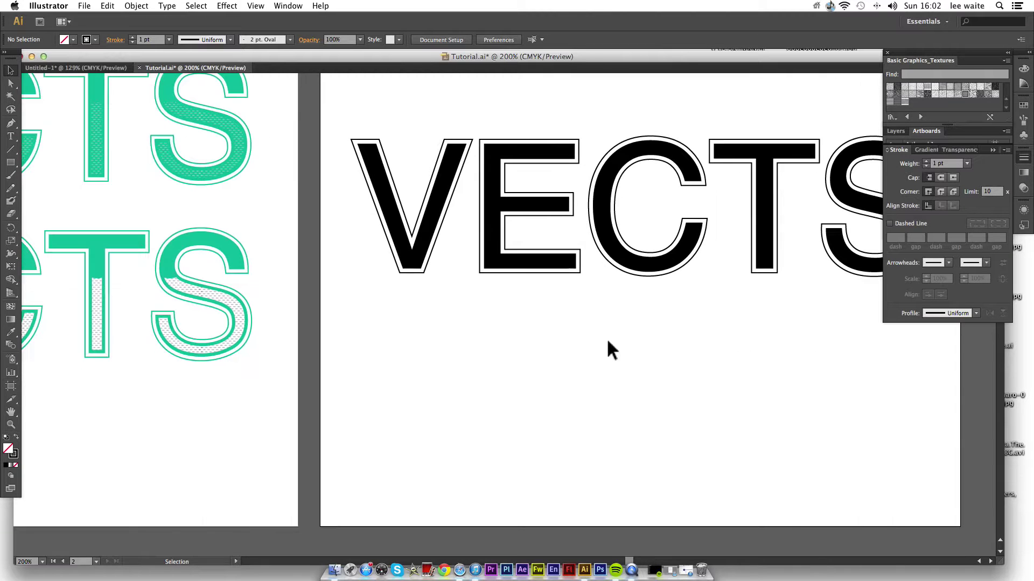
{"action": "scroll", "coordinate": [604, 351], "scroll_direction": "up", "scroll_amount": 5}
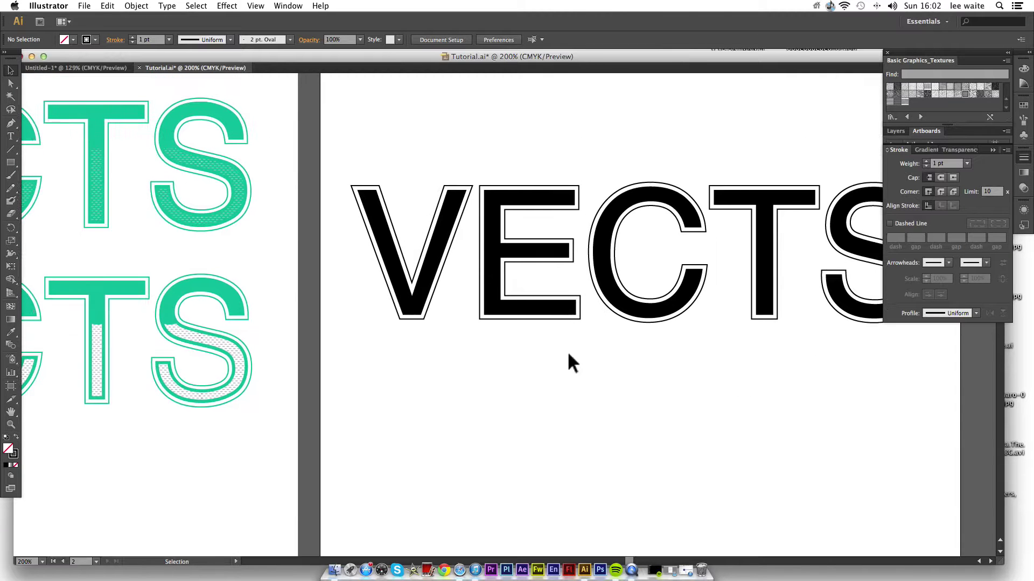
{"action": "scroll", "coordinate": [532, 354], "scroll_direction": "right", "scroll_amount": 10}
{"action": "scroll", "coordinate": [532, 354], "scroll_direction": "left", "scroll_amount": 20}
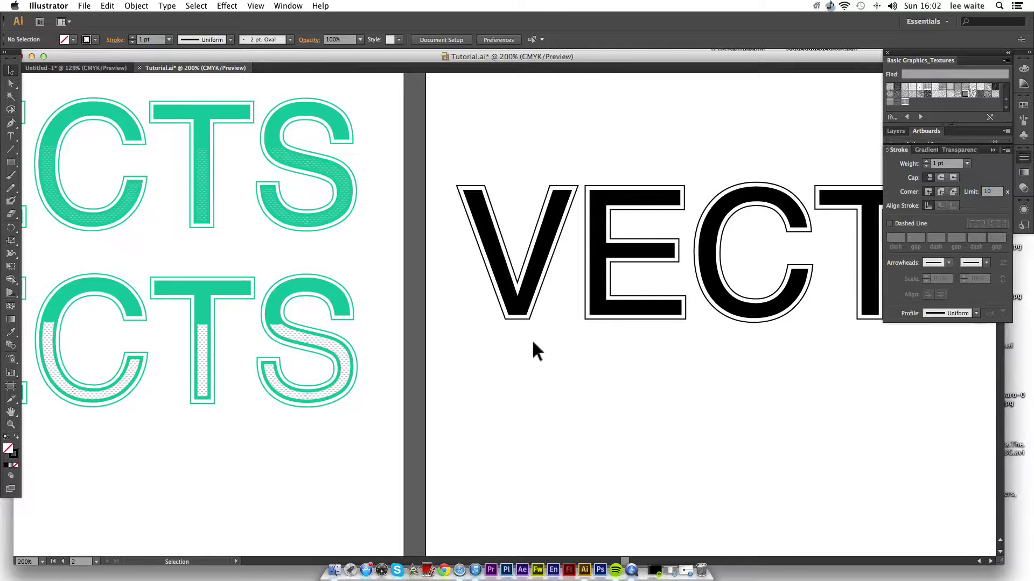
{"action": "scroll", "coordinate": [531, 338], "scroll_direction": "right", "scroll_amount": 10}
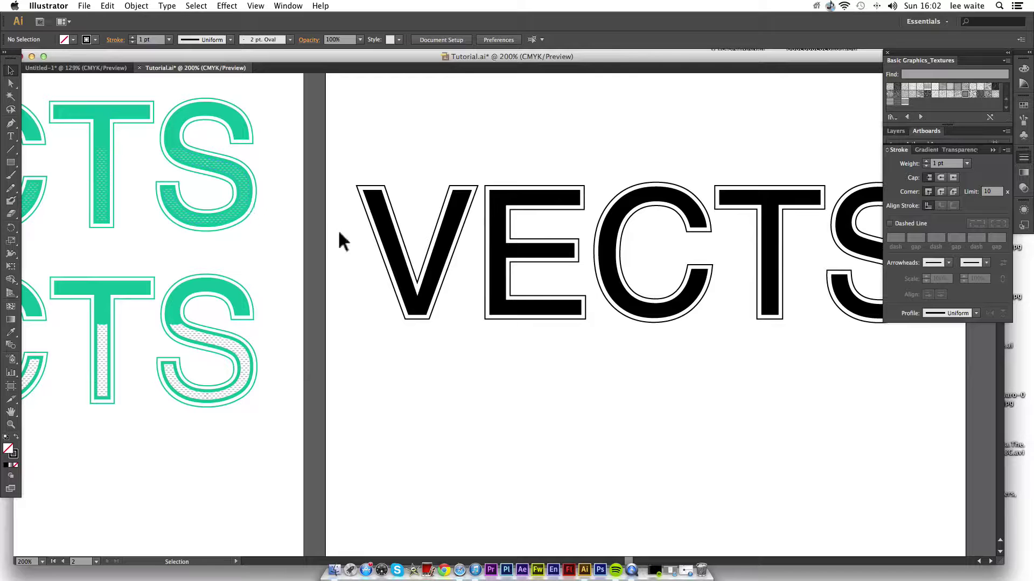
- Alt-drag a copy of the black VECTS group down below the original
{"action": "left_click", "coordinate": [393, 263]}
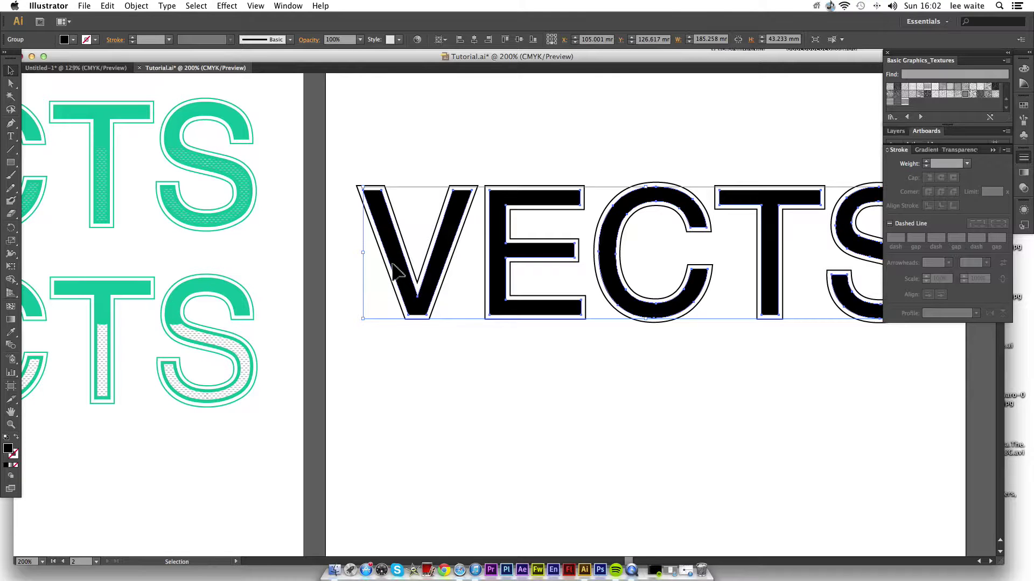
{"action": "key", "text": "a"}
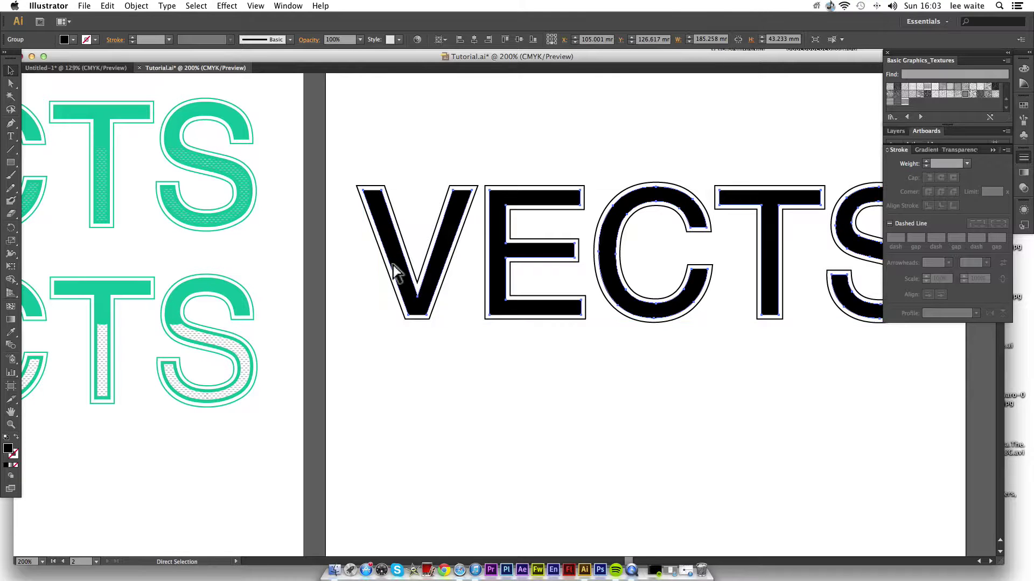
{"action": "key", "text": "v"}
{"action": "left_click", "coordinate": [395, 272]}
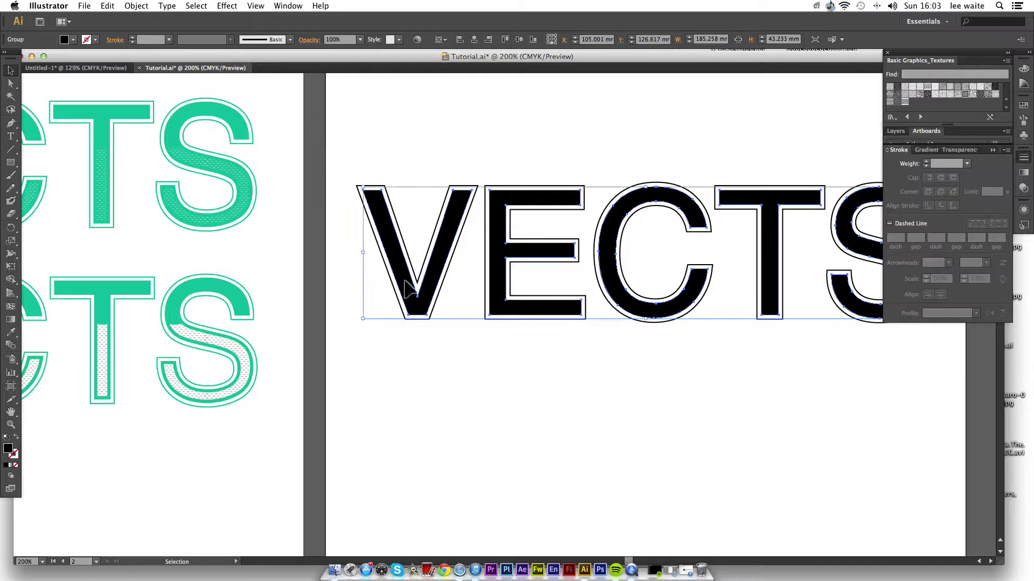
{"action": "left_click_drag", "start_coordinate": [408, 288], "coordinate": [394, 444]}
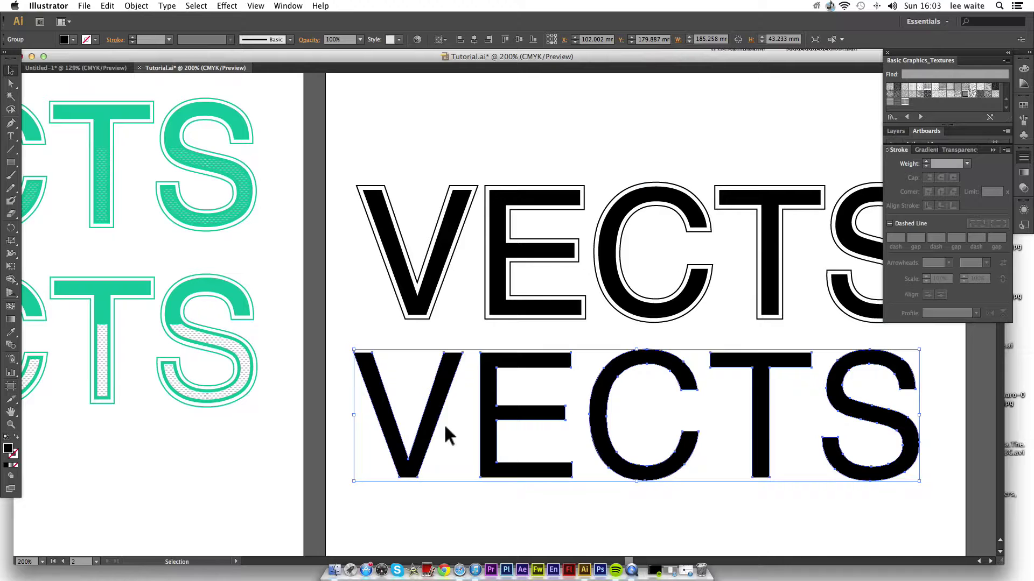
- Swap the copy's fill and stroke and align its 1 pt stroke to the inside
{"action": "key", "text": "a"}
{"action": "key", "text": "v"}
{"action": "key", "text": "super+equal"}
{"action": "scroll", "coordinate": [370, 473], "scroll_direction": "down", "scroll_amount": 5}
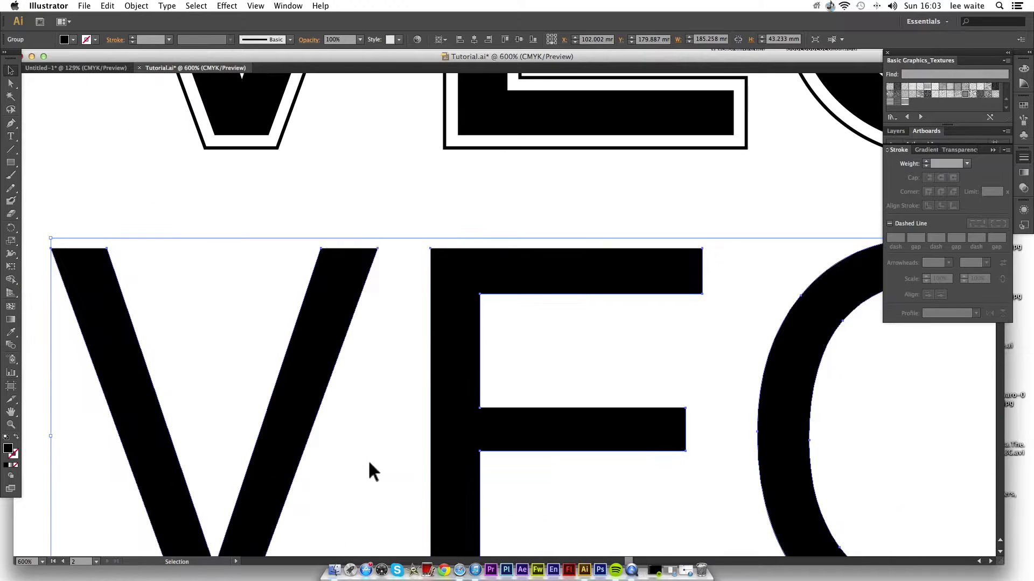
{"action": "left_click", "coordinate": [17, 437]}
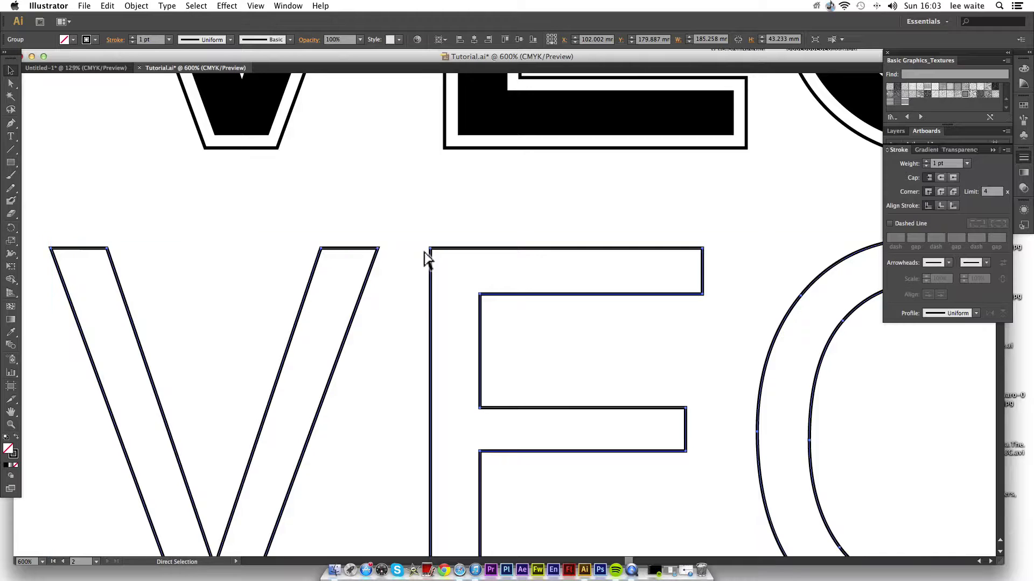
{"action": "key", "text": "super+equal"}
{"action": "key", "text": "super+equal"}
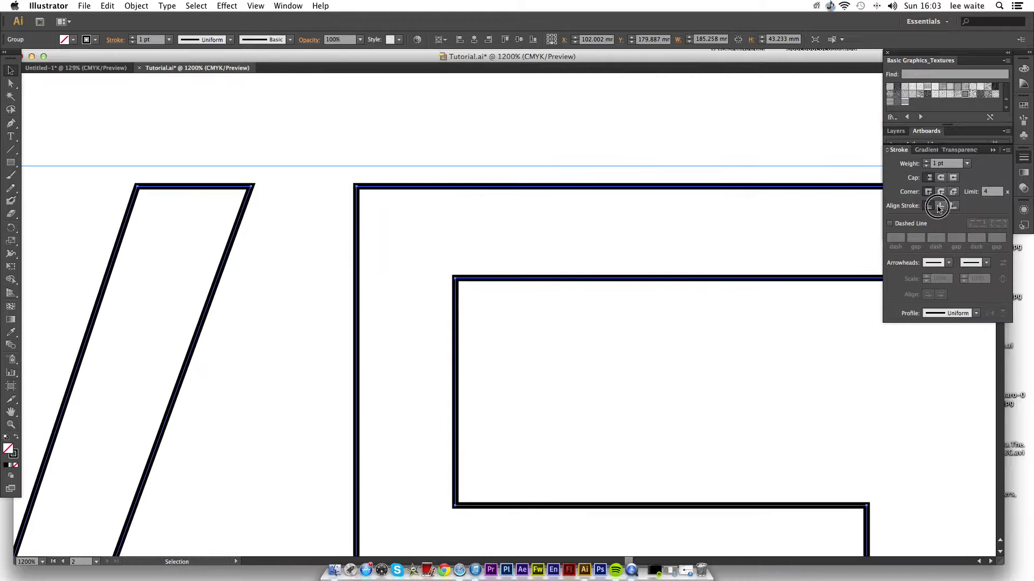
{"action": "left_click", "coordinate": [940, 206]}
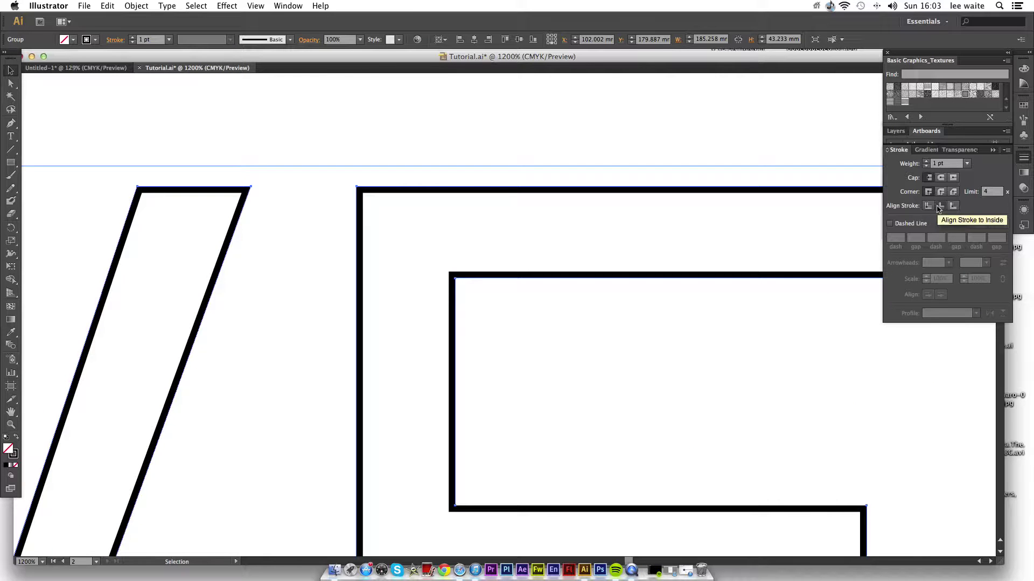
{"action": "left_click", "coordinate": [952, 206]}
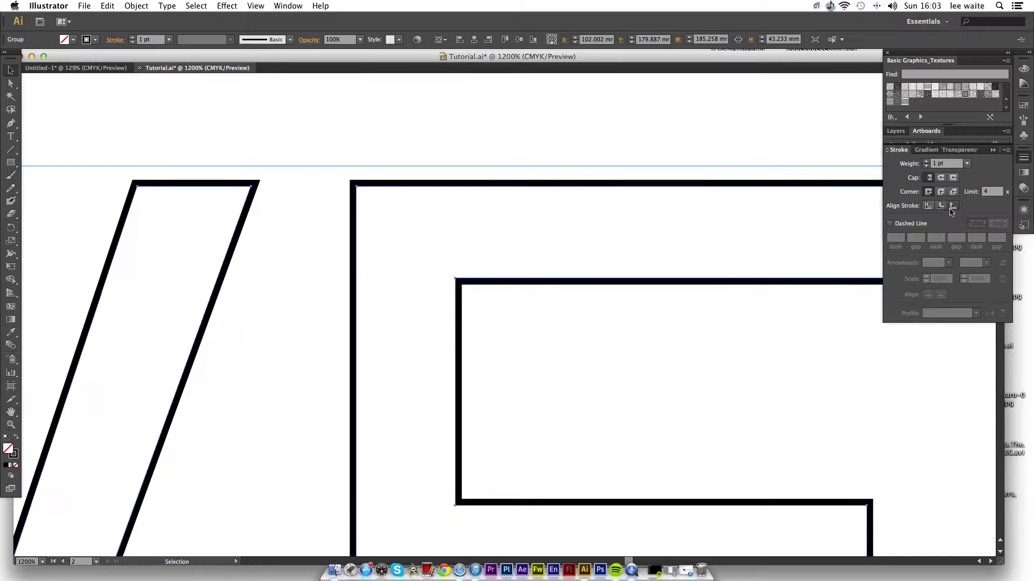
{"action": "left_click", "coordinate": [941, 208]}
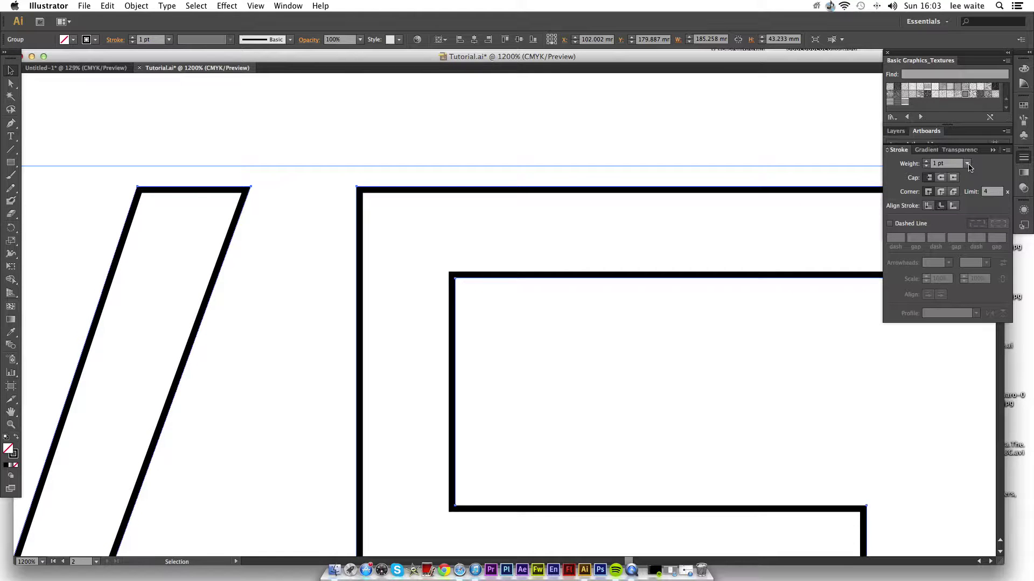
- Set the copy's stroke to 2 pt and expand its appearance into filled shapes
{"action": "left_click", "coordinate": [967, 164]}
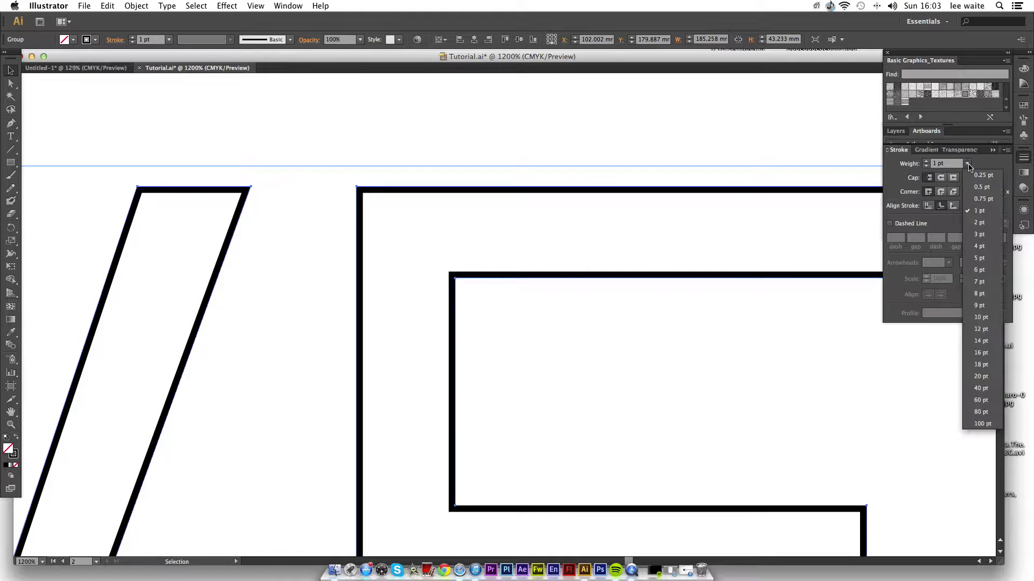
{"action": "left_click", "coordinate": [979, 223]}
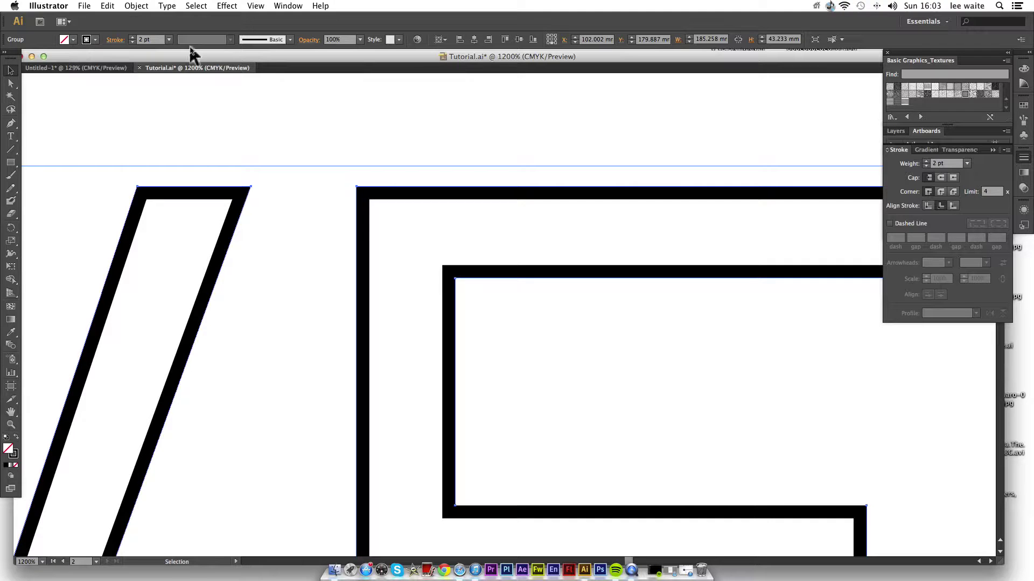
{"action": "left_click", "coordinate": [136, 6]}
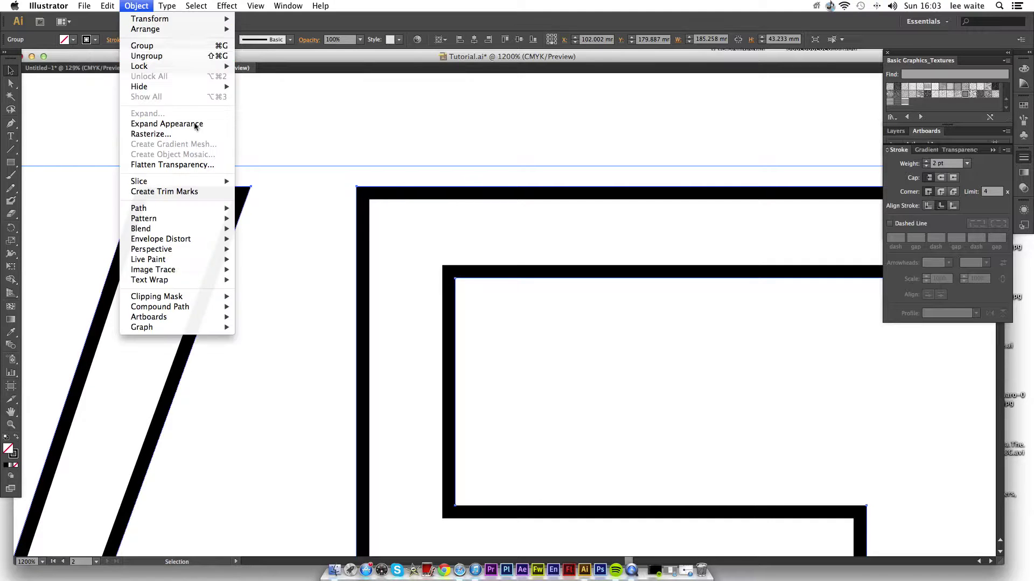
{"action": "left_click", "coordinate": [177, 124]}
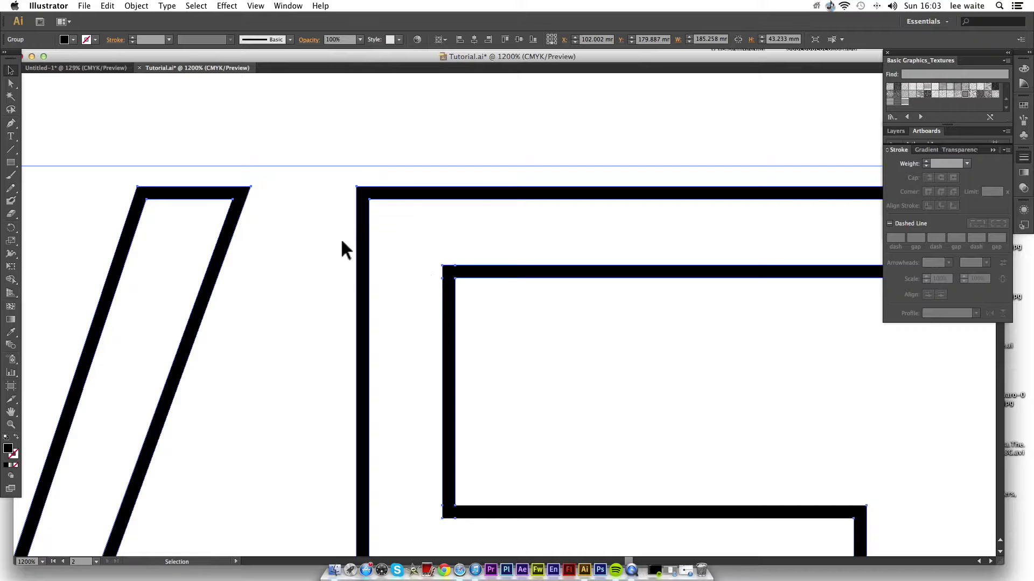
- With the Shape Builder, merge the E and V interiors into filled shapes
{"action": "left_click", "coordinate": [11, 280]}
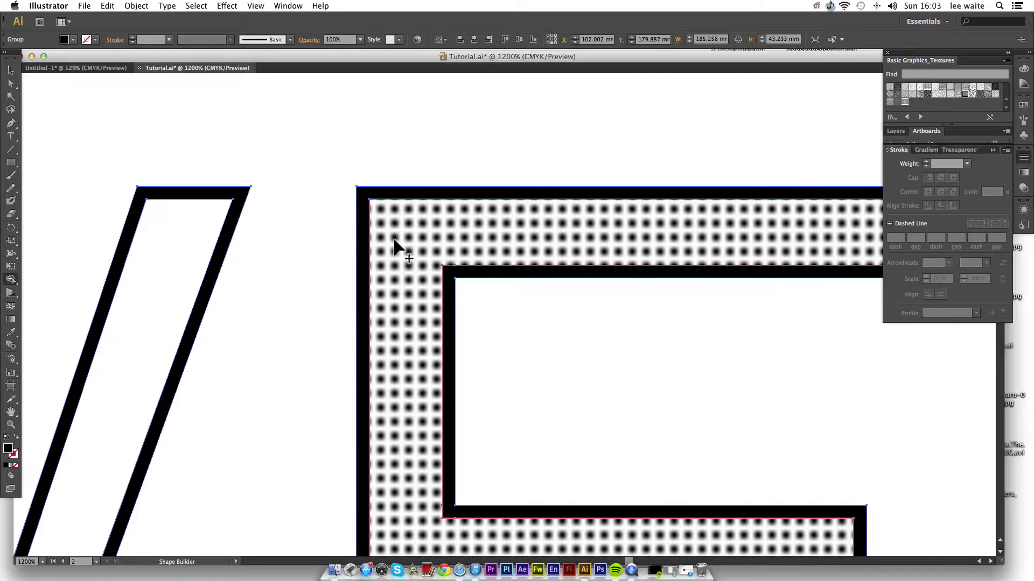
{"action": "left_click", "coordinate": [397, 247]}
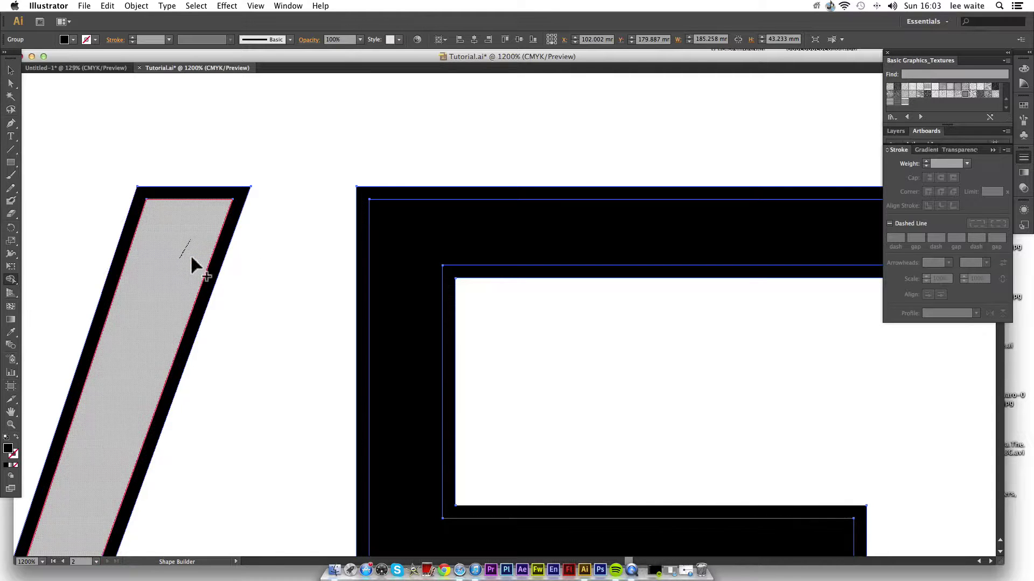
{"action": "left_click", "coordinate": [193, 258]}
- Merge the C, T and S interiors into filled shapes as well
{"action": "scroll", "coordinate": [193, 258], "scroll_direction": "left", "scroll_amount": 10}
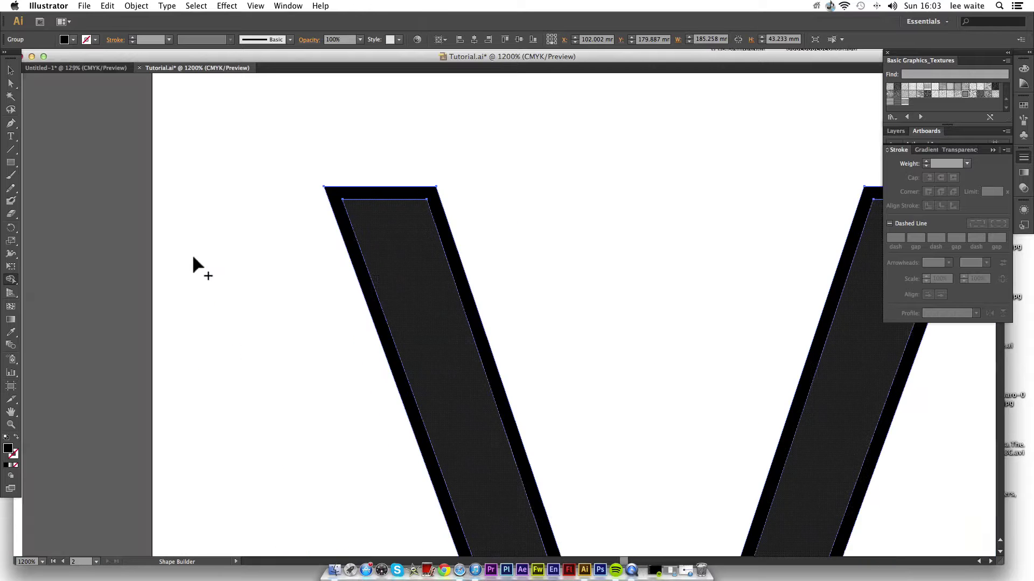
{"action": "scroll", "coordinate": [193, 258], "scroll_direction": "right", "scroll_amount": 10}
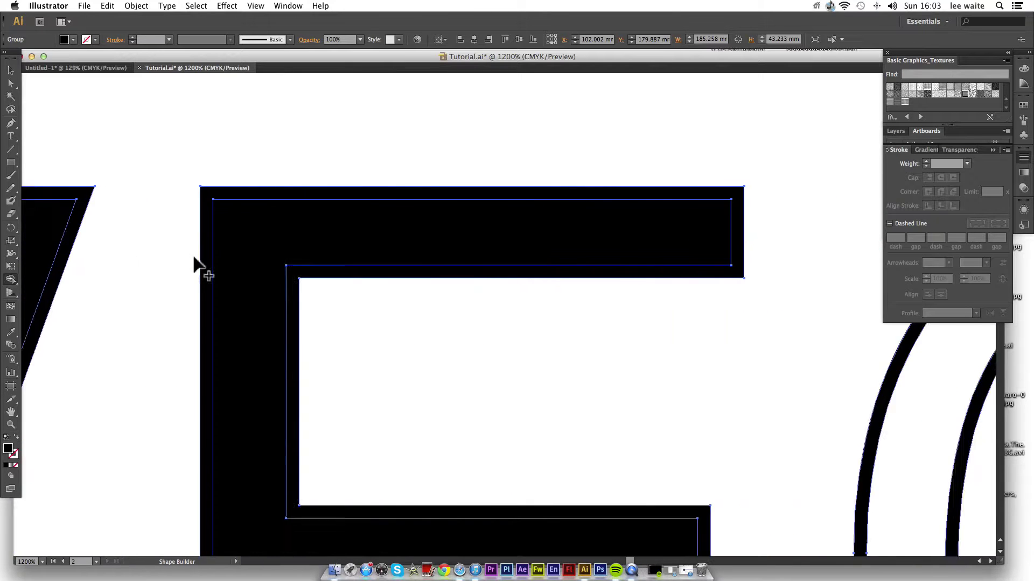
{"action": "scroll", "coordinate": [197, 264], "scroll_direction": "right", "scroll_amount": 10}
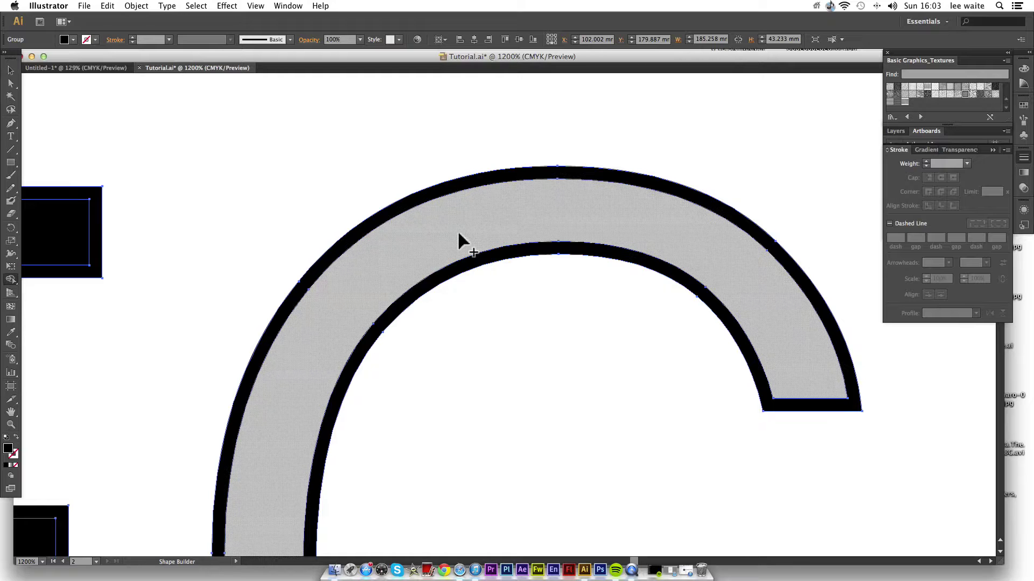
{"action": "left_click", "coordinate": [549, 231]}
{"action": "scroll", "coordinate": [599, 232], "scroll_direction": "right", "scroll_amount": 3}
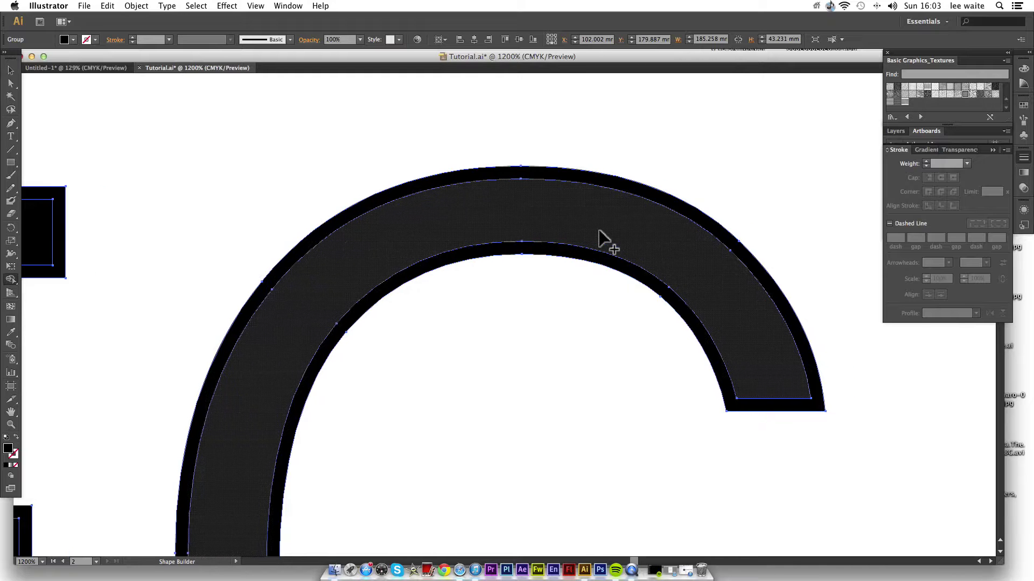
{"action": "scroll", "coordinate": [600, 231], "scroll_direction": "right", "scroll_amount": 15}
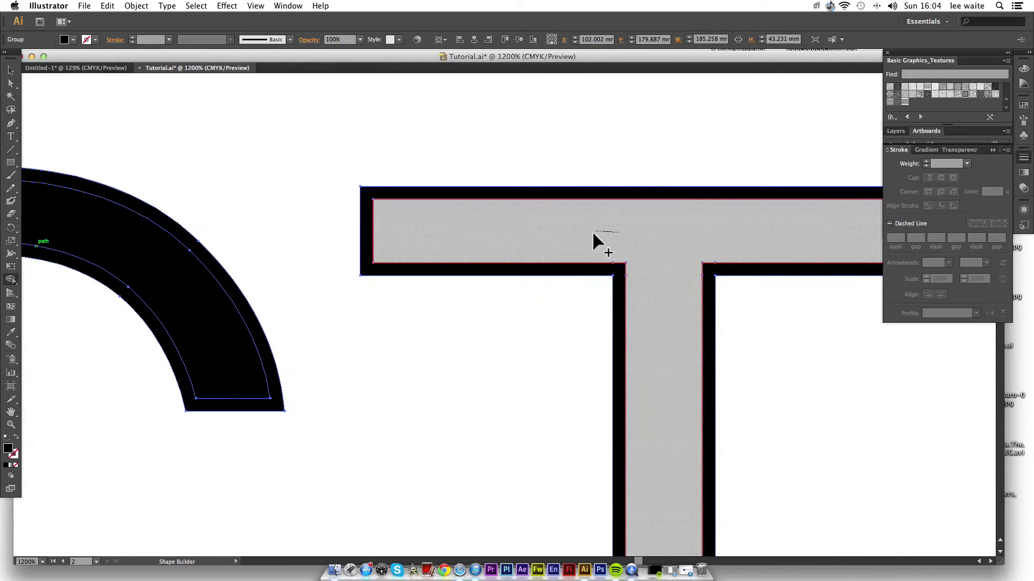
{"action": "left_click", "coordinate": [595, 236]}
{"action": "scroll", "coordinate": [538, 245], "scroll_direction": "right", "scroll_amount": 9}
{"action": "scroll", "coordinate": [543, 246], "scroll_direction": "right", "scroll_amount": 3}
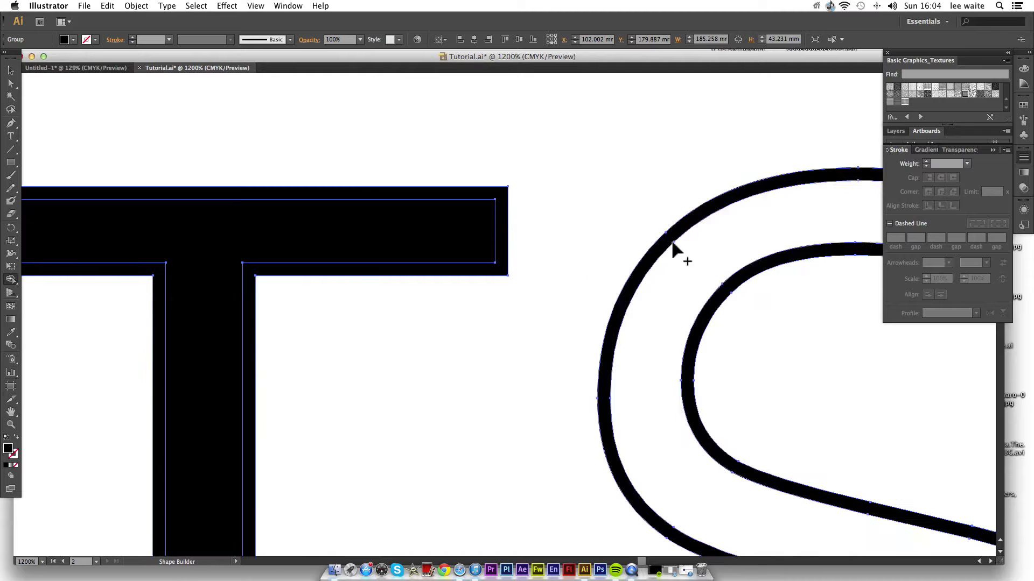
{"action": "left_click", "coordinate": [625, 254]}
- Delete the outer outline paths of the S and the T inside the lettering group
{"action": "left_click", "coordinate": [9, 71]}
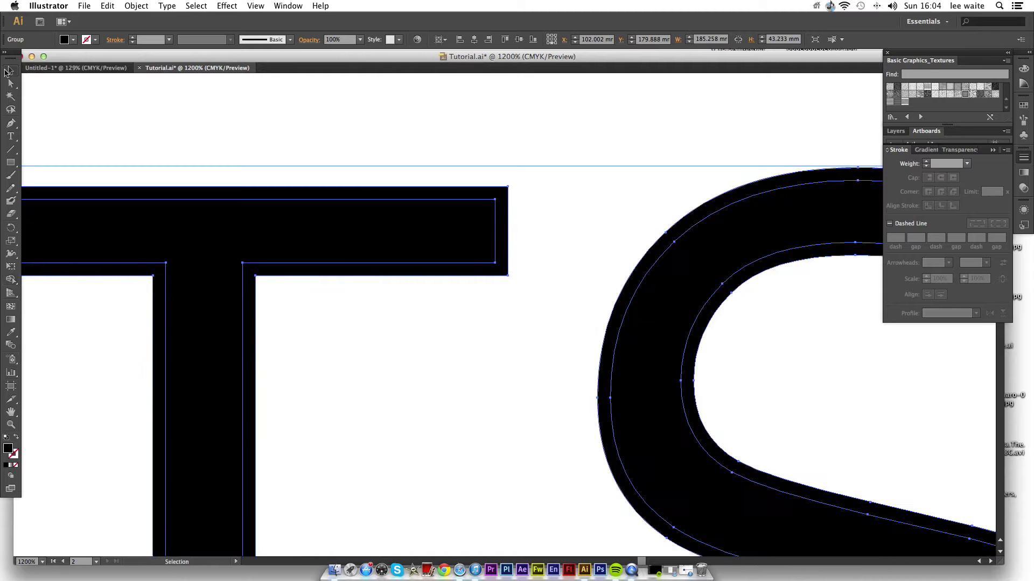
{"action": "left_click", "coordinate": [626, 129]}
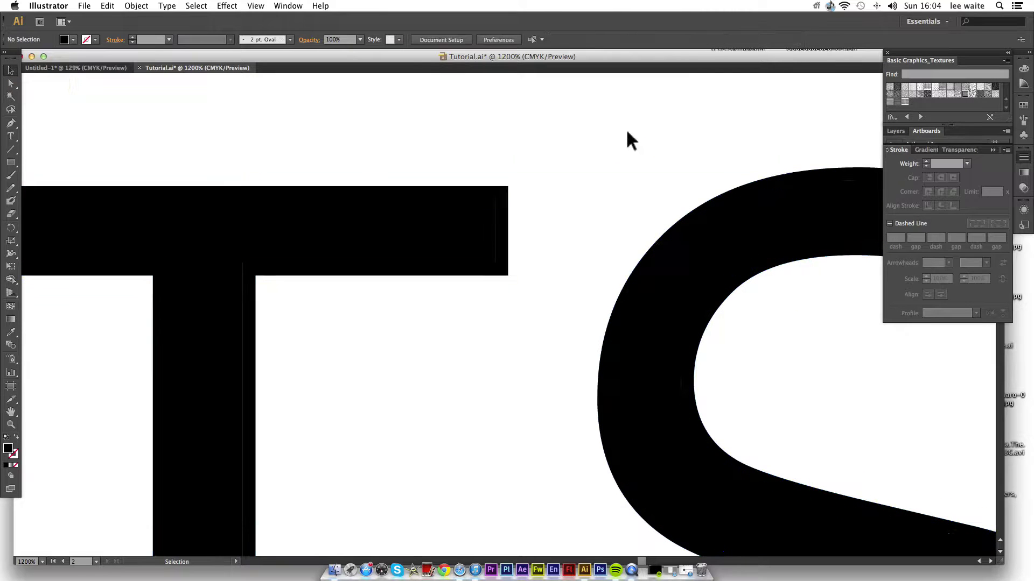
{"action": "double_click", "coordinate": [731, 202]}
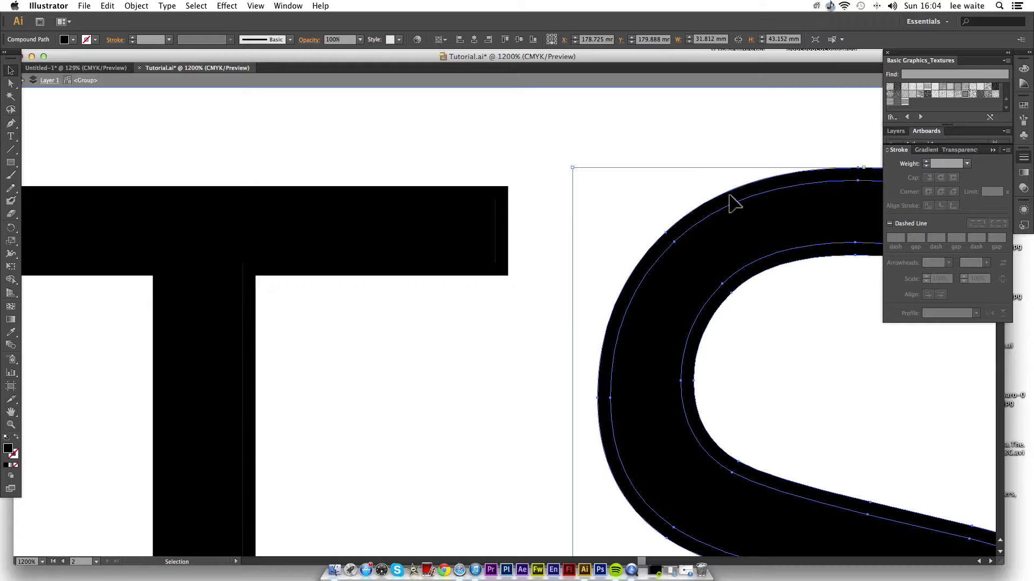
{"action": "double_click", "coordinate": [731, 202]}
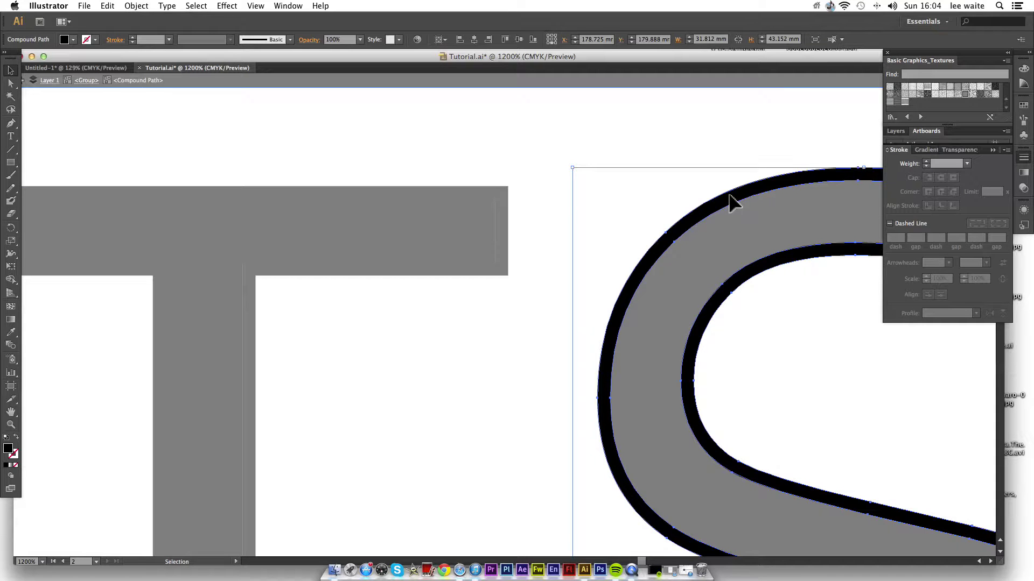
{"action": "key", "text": "Delete"}
{"action": "double_click", "coordinate": [499, 218]}
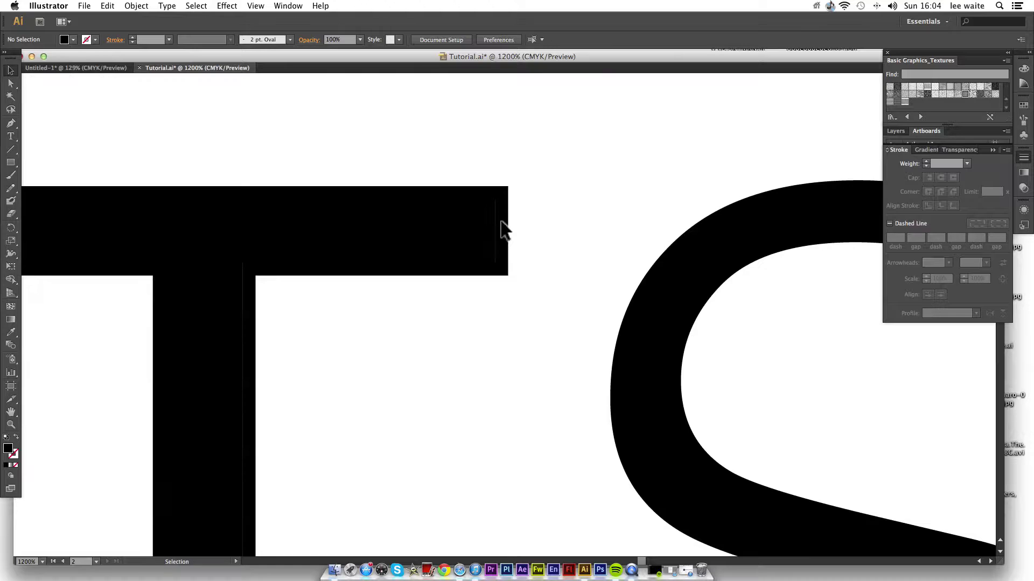
{"action": "double_click", "coordinate": [501, 222]}
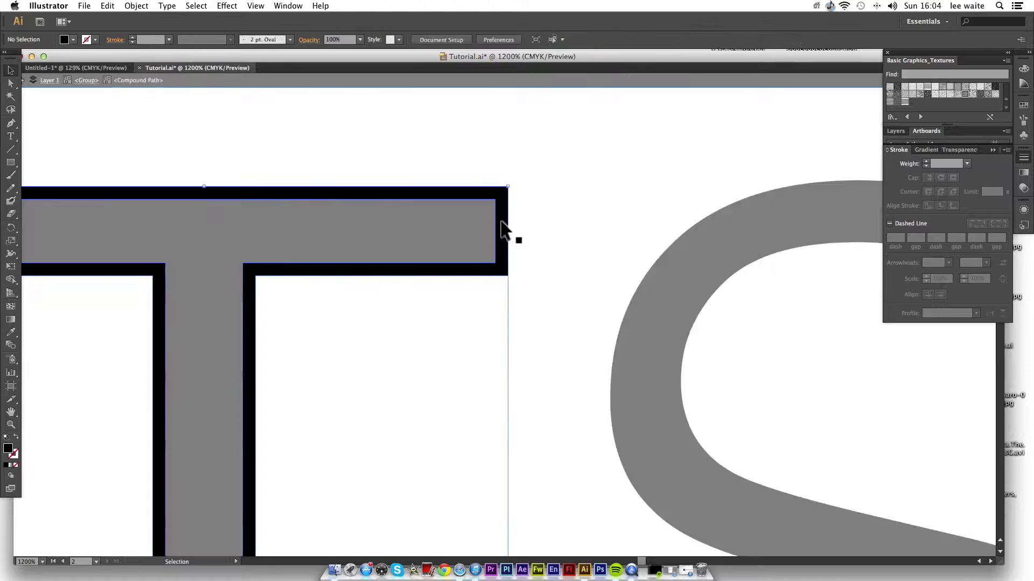
{"action": "left_click", "coordinate": [501, 222]}
{"action": "key", "text": "Delete"}
- Isolate the C arc for editing, then step back out of it
{"action": "scroll", "coordinate": [499, 217], "scroll_direction": "left", "scroll_amount": 10}
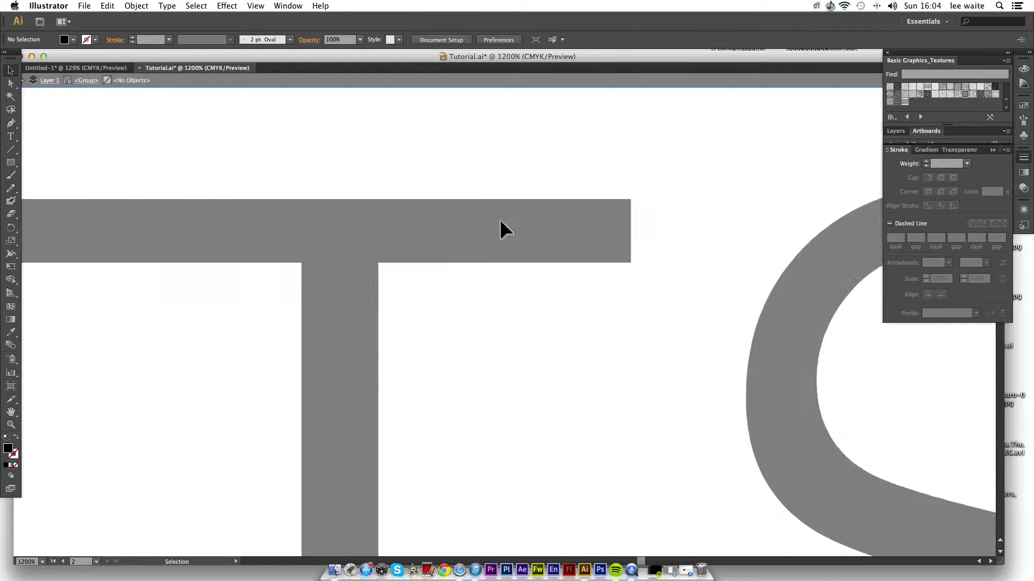
{"action": "scroll", "coordinate": [353, 221], "scroll_direction": "left", "scroll_amount": 7}
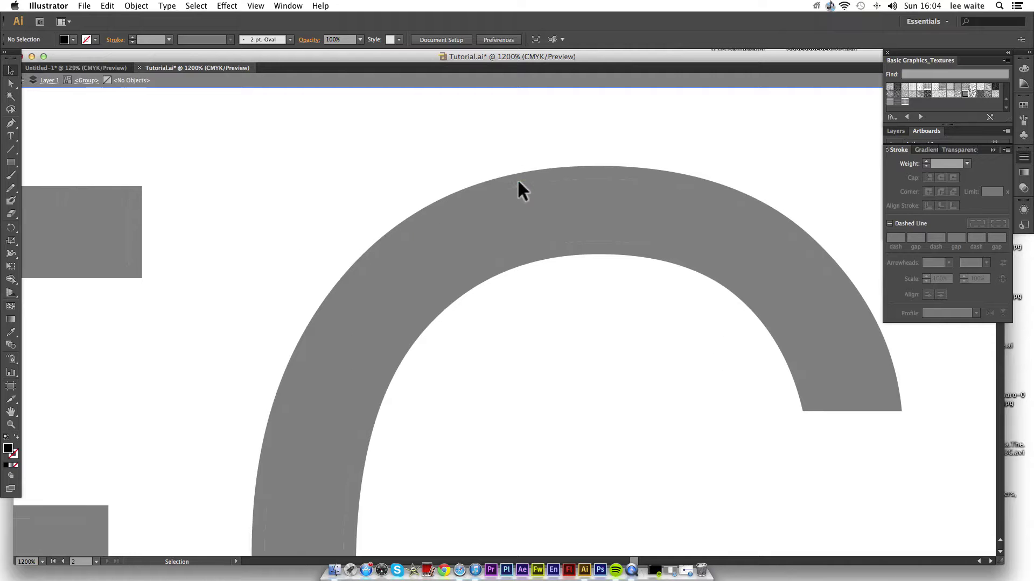
{"action": "double_click", "coordinate": [518, 182]}
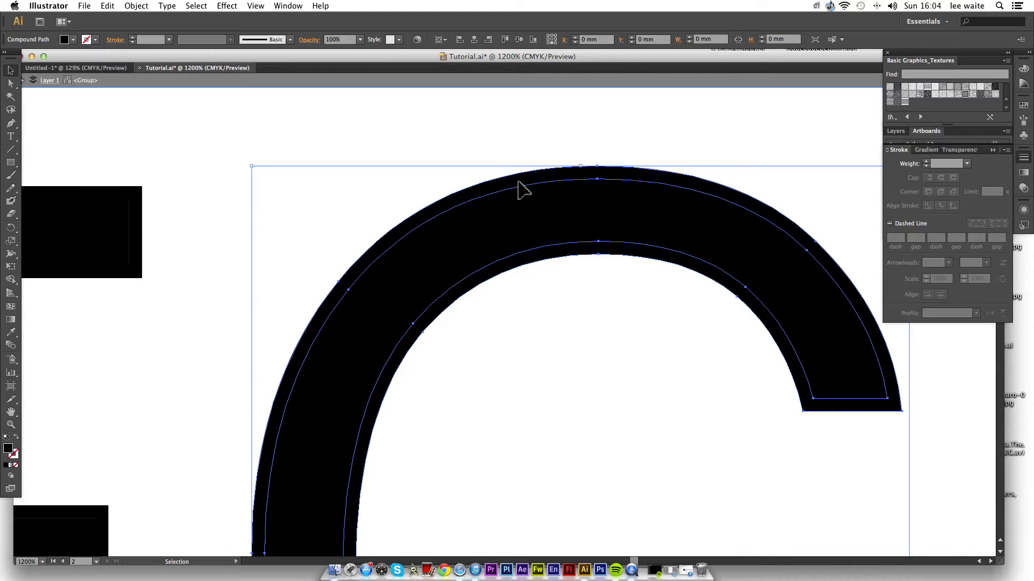
{"action": "double_click", "coordinate": [518, 182]}
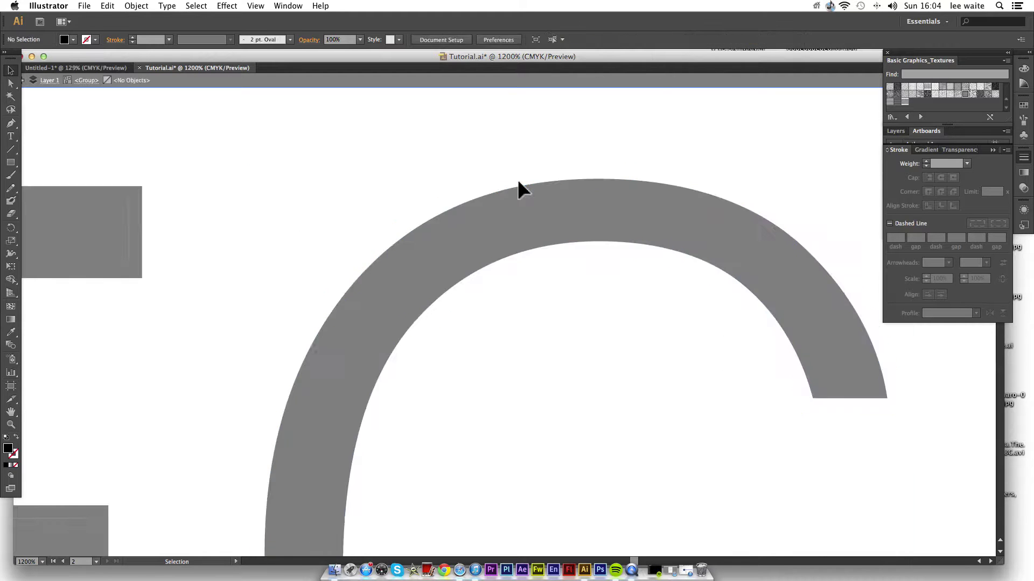
{"action": "scroll", "coordinate": [480, 180], "scroll_direction": "left", "scroll_amount": 12}
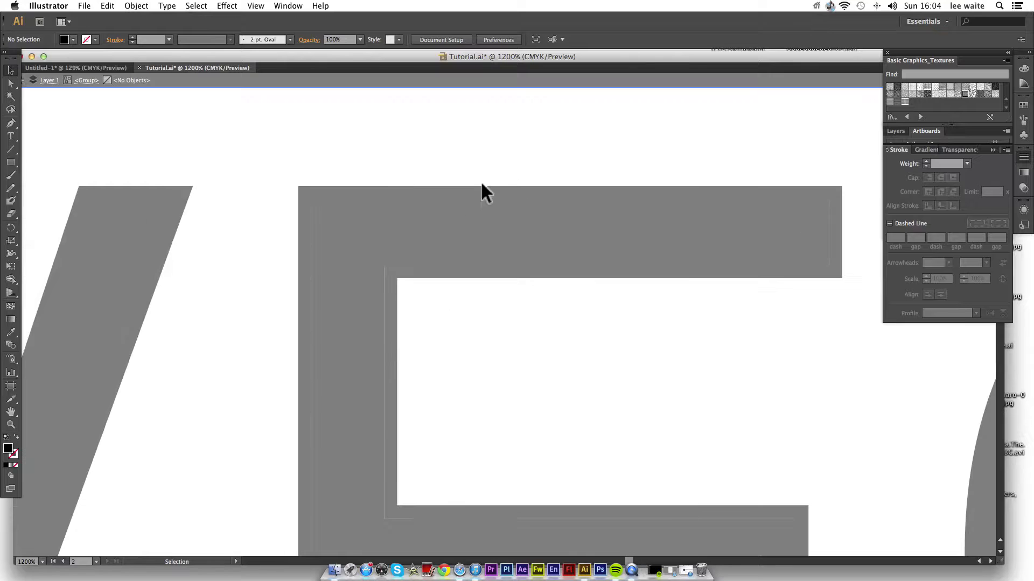
{"action": "double_click", "coordinate": [389, 188]}
- Delete the thick outer shapes of the E and the V, then leave the group
{"action": "double_click", "coordinate": [389, 190]}
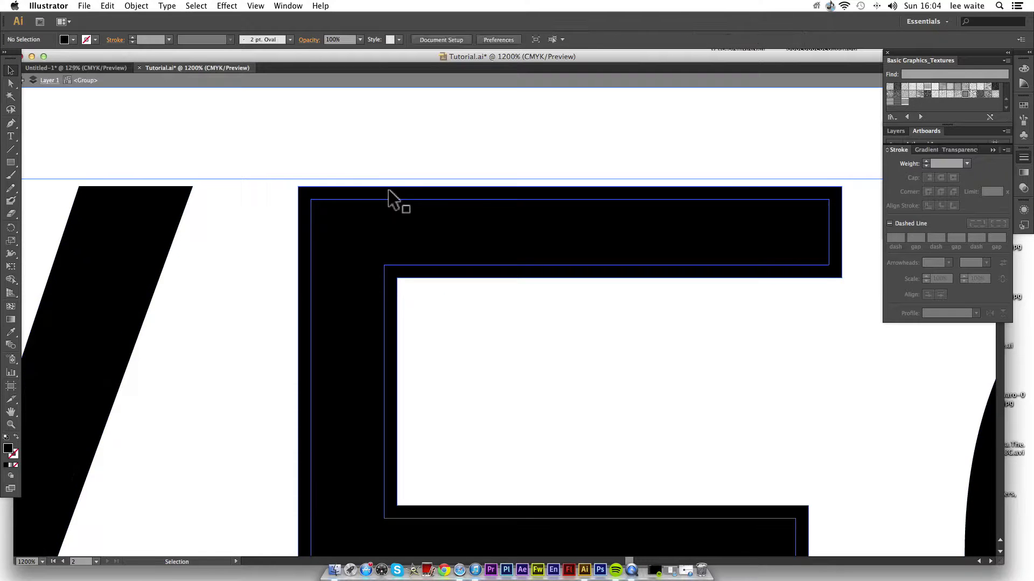
{"action": "left_click", "coordinate": [391, 199]}
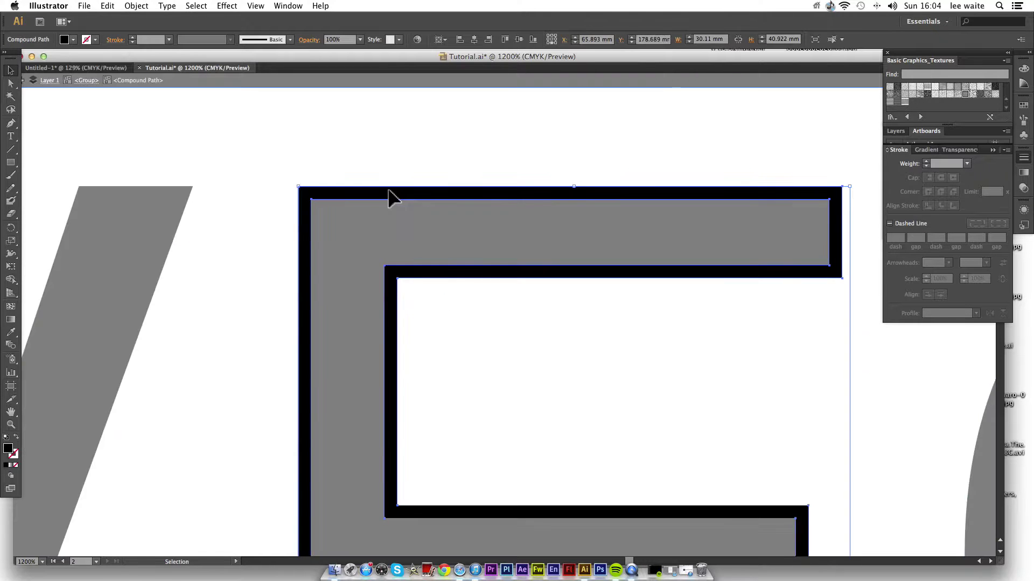
{"action": "key", "text": "Delete"}
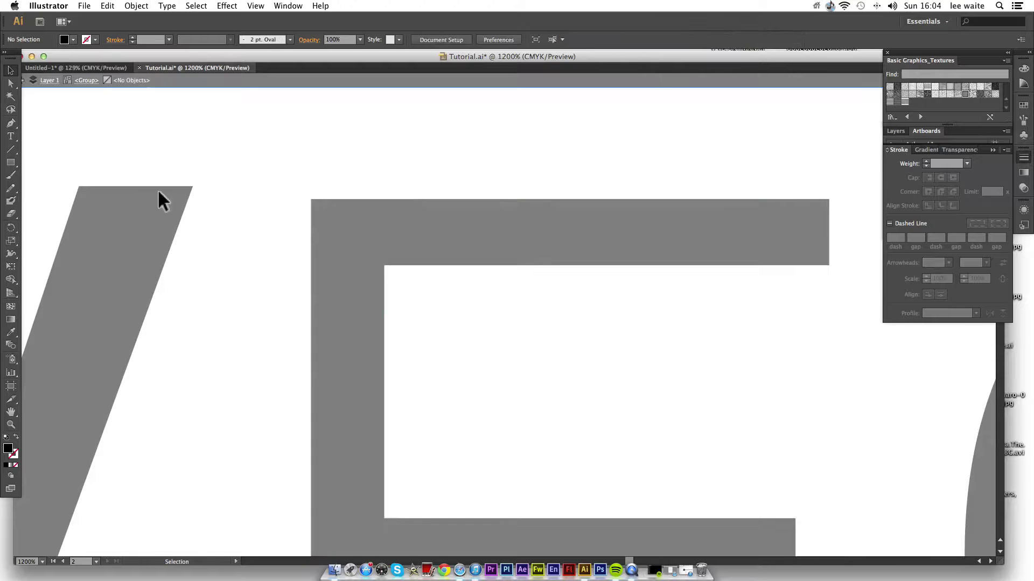
{"action": "double_click", "coordinate": [158, 189]}
{"action": "double_click", "coordinate": [170, 198]}
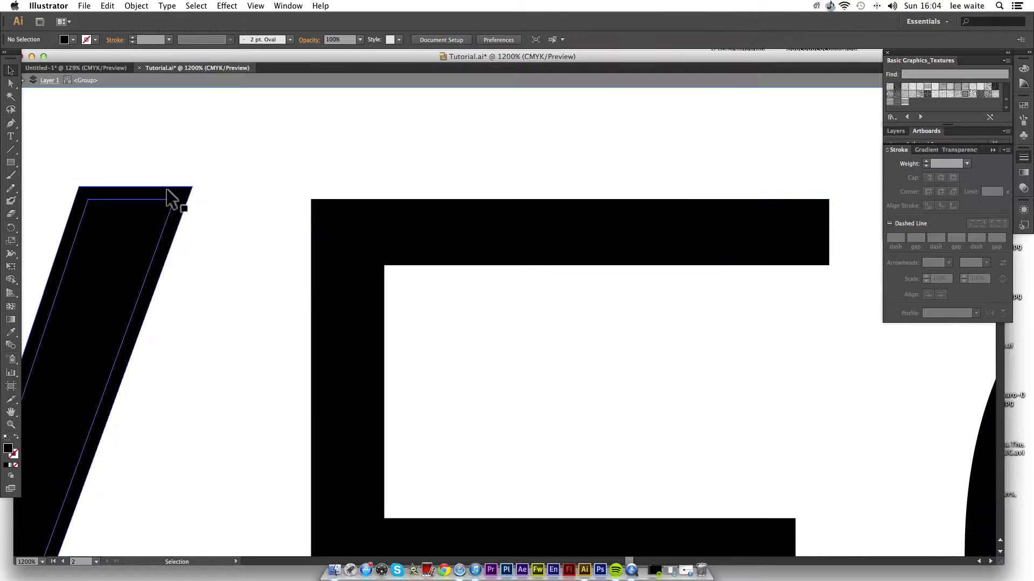
{"action": "key", "text": "Delete"}
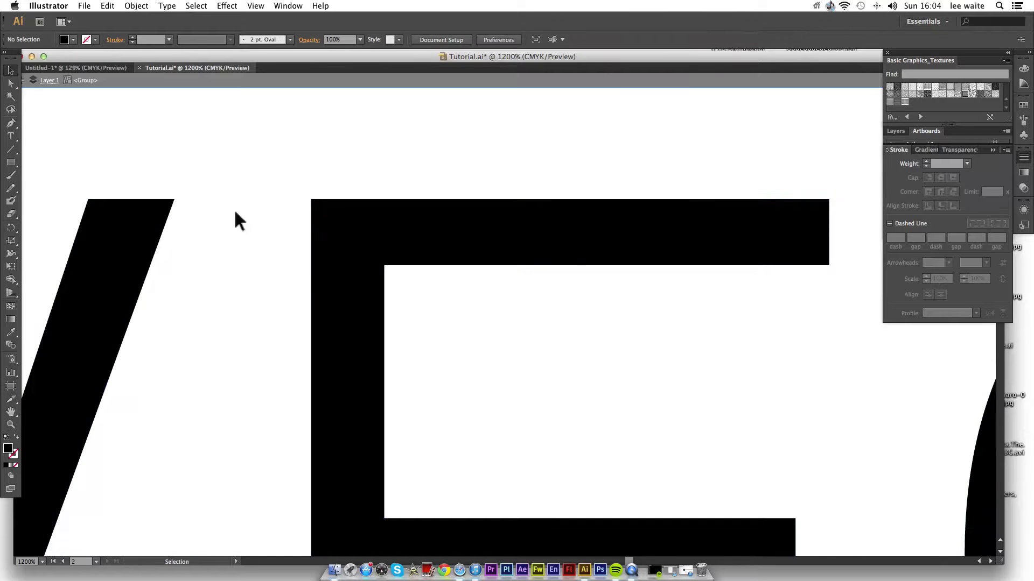
{"action": "double_click", "coordinate": [249, 216]}
- Drag the plain VECTS copy exactly onto the outlined VECTS lettering
{"action": "key", "text": "super+minus"}
{"action": "key", "text": "super+minus"}
{"action": "key", "text": "super+minus"}
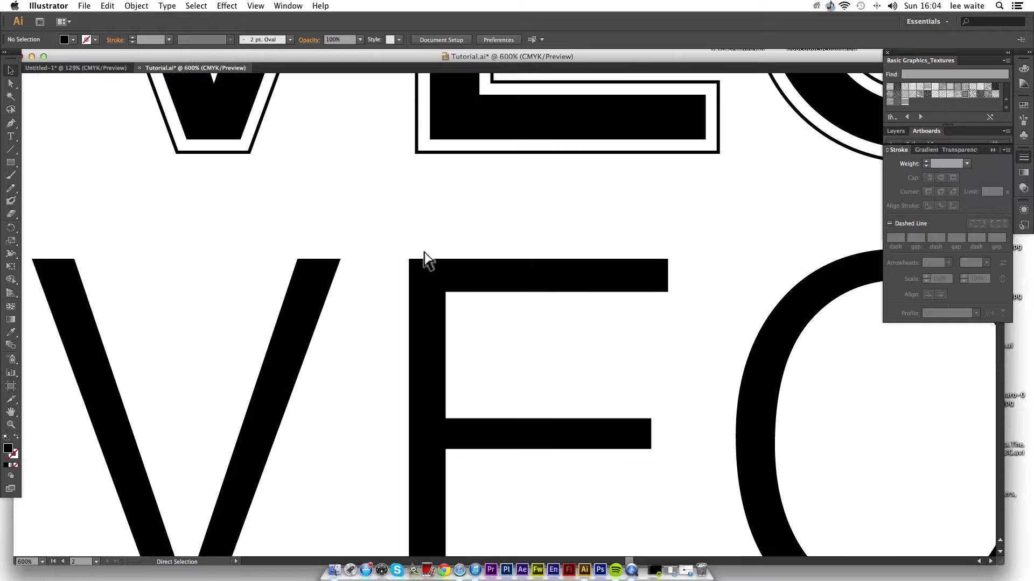
{"action": "key", "text": "super+minus"}
{"action": "key", "text": "super+minus"}
{"action": "key", "text": "super+minus"}
{"action": "key", "text": "super+minus"}
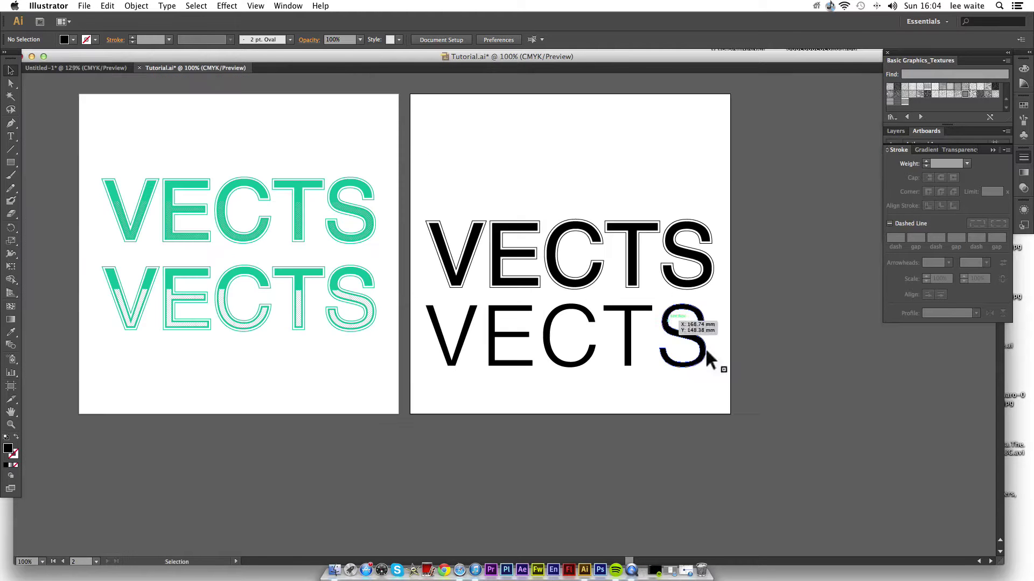
{"action": "key", "text": "super+plus"}
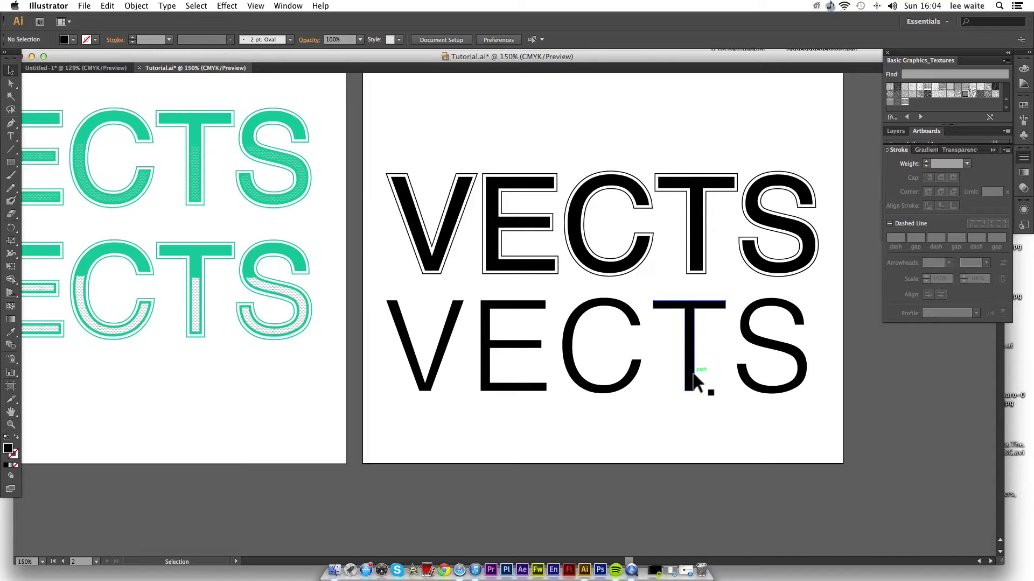
{"action": "left_click_drag", "start_coordinate": [709, 291], "coordinate": [702, 256]}
- Fill the stacked VECTS letters with white and zoom in on the outlines
{"action": "left_click", "coordinate": [6, 465]}
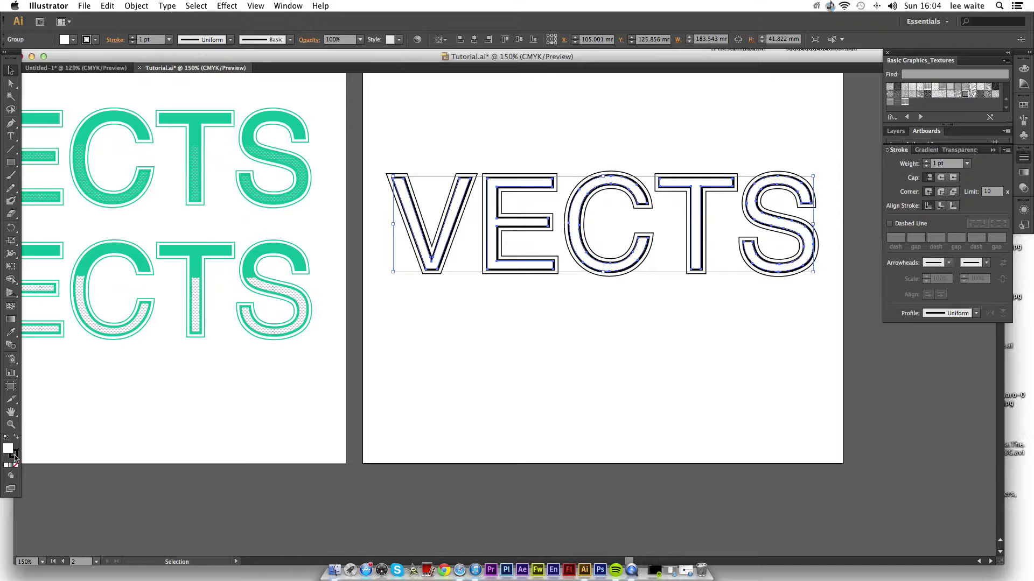
{"action": "left_click", "coordinate": [459, 403]}
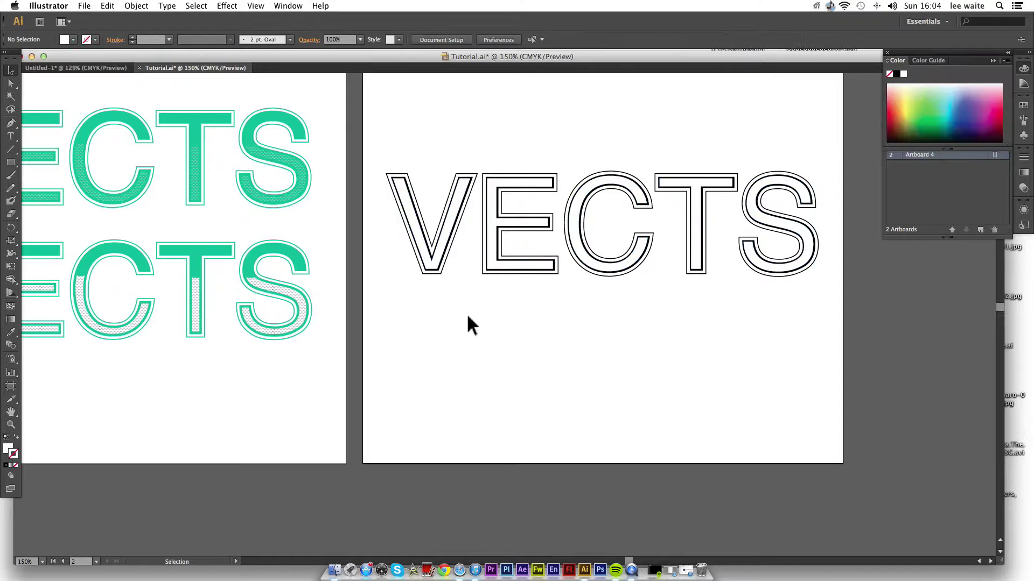
{"action": "key", "text": "a"}
{"action": "key", "text": "super+equal"}
{"action": "key", "text": "super+equal"}
{"action": "key", "text": "super+equal"}
{"action": "key", "text": "super+equal"}
{"action": "key", "text": "super+equal"}
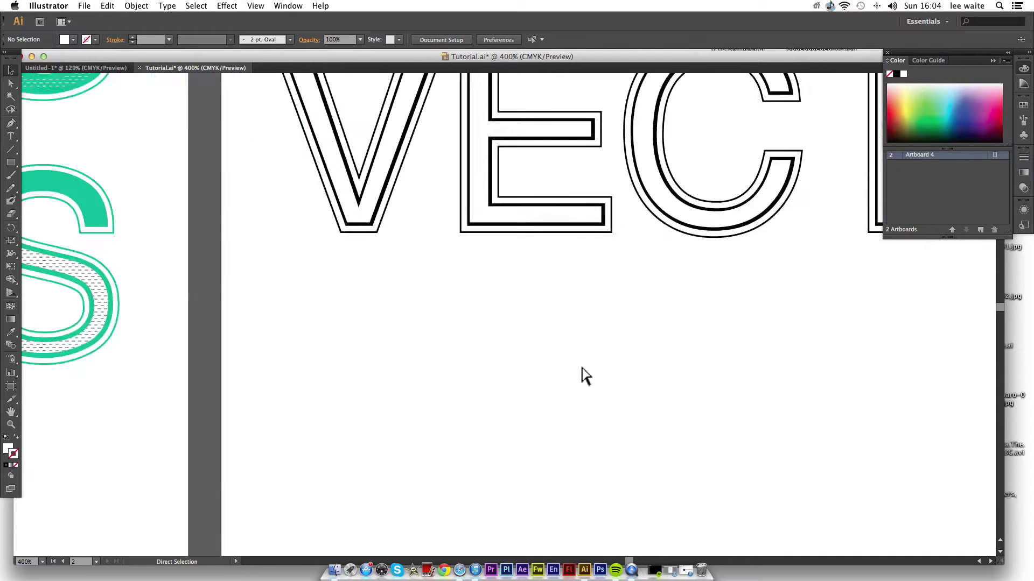
{"action": "scroll", "coordinate": [450, 384], "scroll_direction": "up", "scroll_amount": 10}
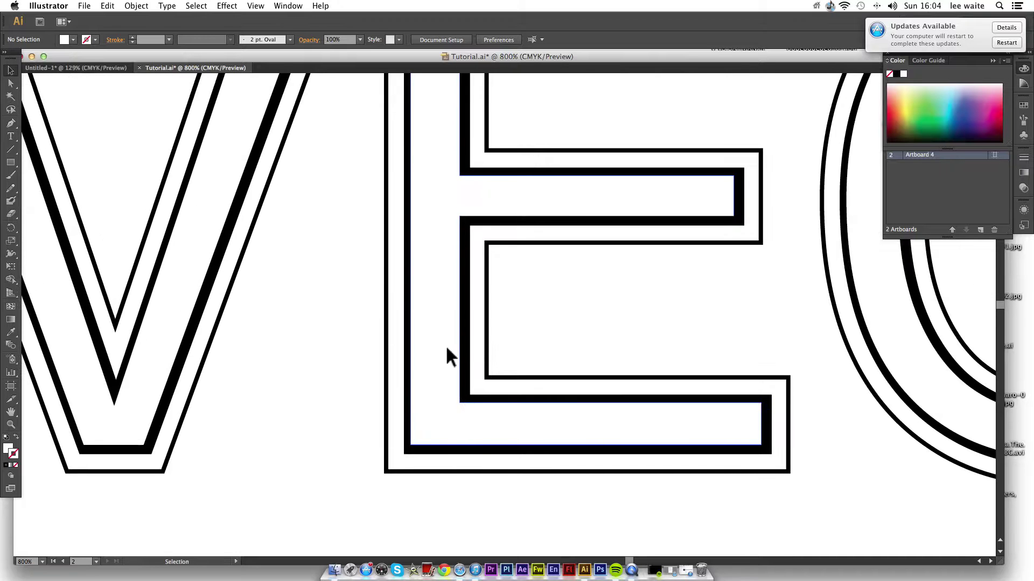
{"action": "left_click_drag", "start_coordinate": [447, 349], "coordinate": [447, 349]}
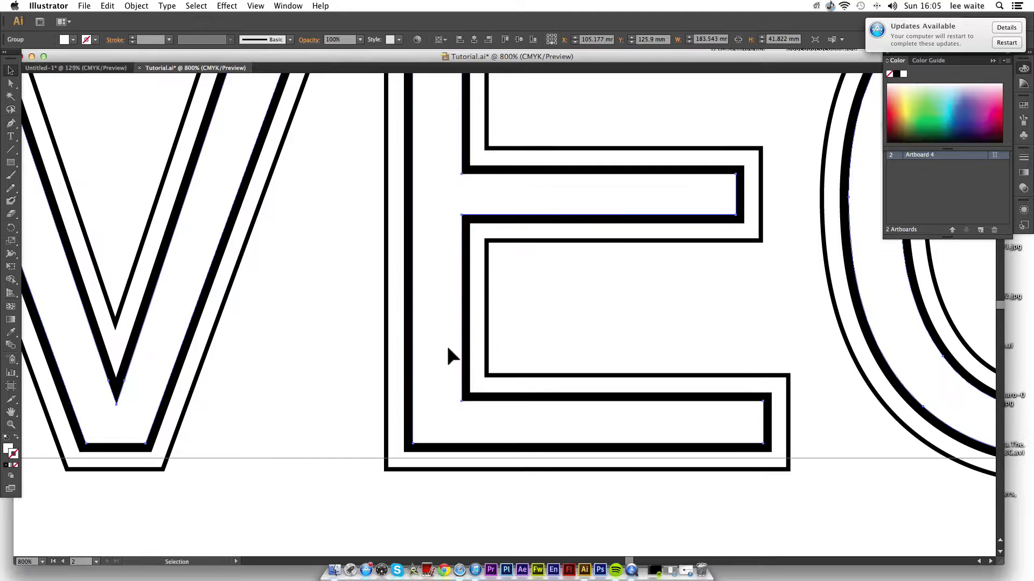
- Zoom out to the whole artboard and reselect the VECTS lettering
{"action": "key", "text": "super+minus"}
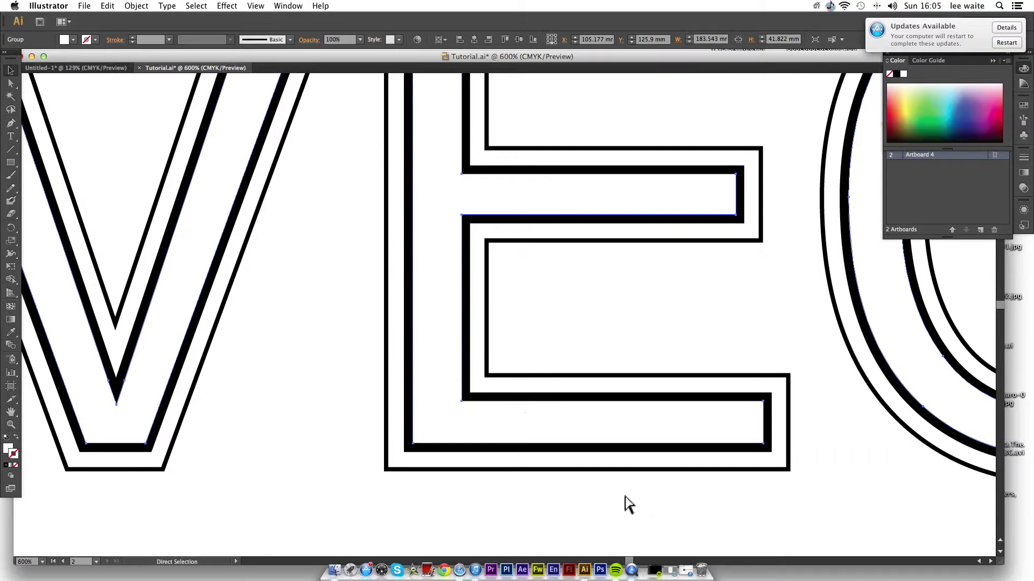
{"action": "key", "text": "super+minus"}
{"action": "key", "text": "super+minus"}
{"action": "key", "text": "super+minus"}
{"action": "left_click", "coordinate": [614, 448]}
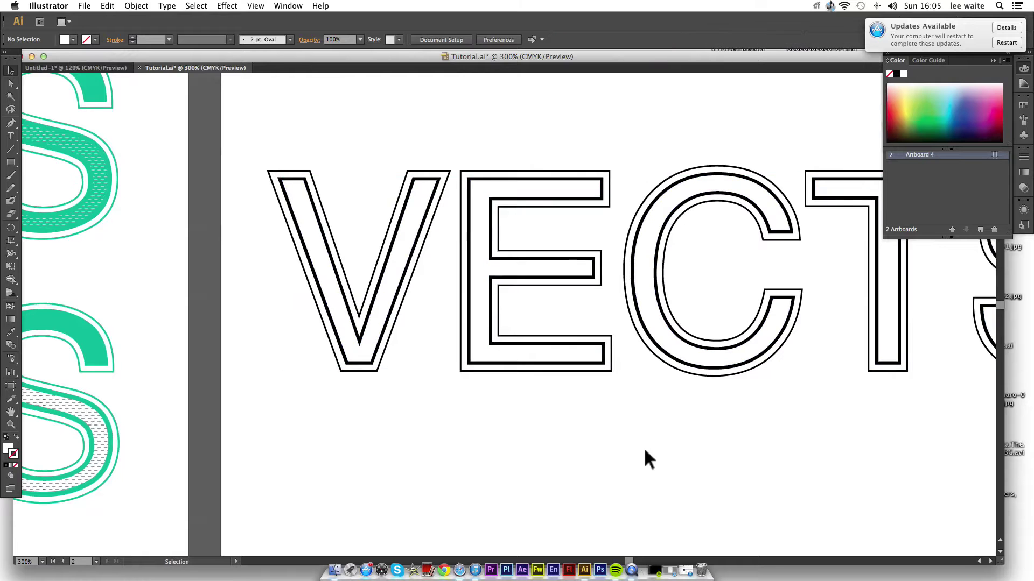
{"action": "scroll", "coordinate": [666, 451], "scroll_direction": "right", "scroll_amount": 5}
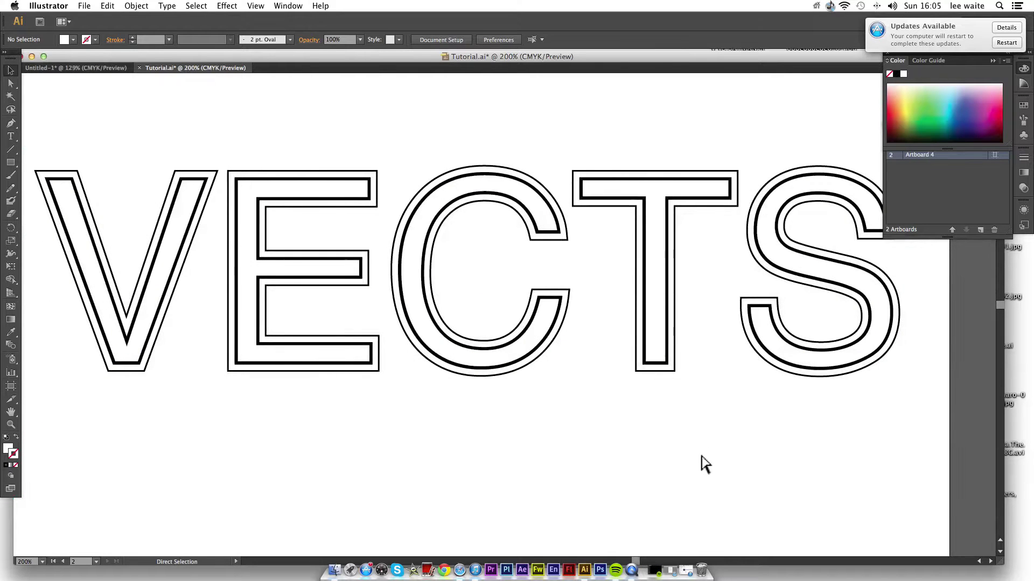
{"action": "key", "text": "super+minus"}
{"action": "key", "text": "super+minus"}
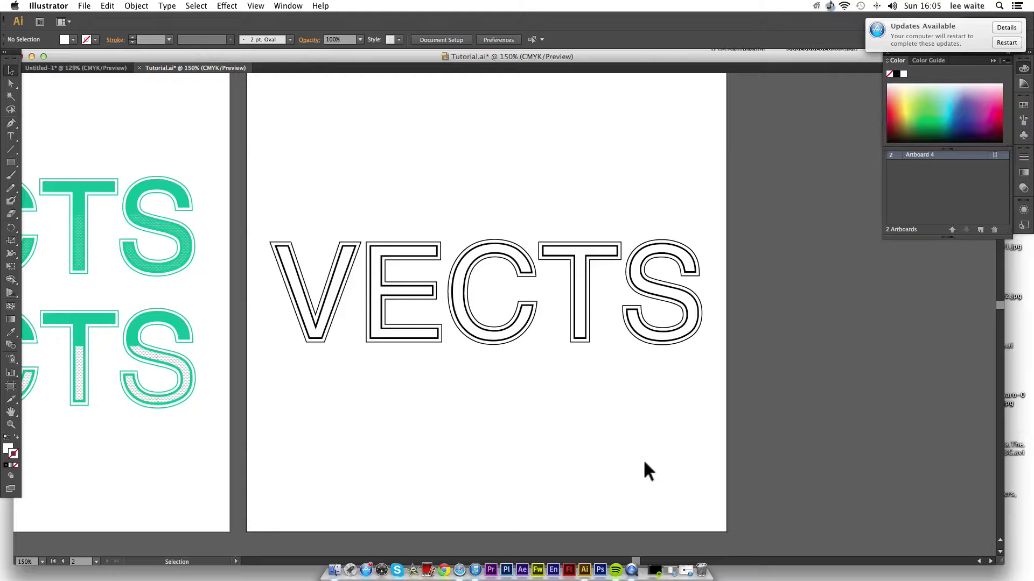
{"action": "left_click", "coordinate": [379, 315]}
- Sample the reference S's green onto the VECTS lettering with the Eyedropper
{"action": "left_click", "coordinate": [354, 373]}
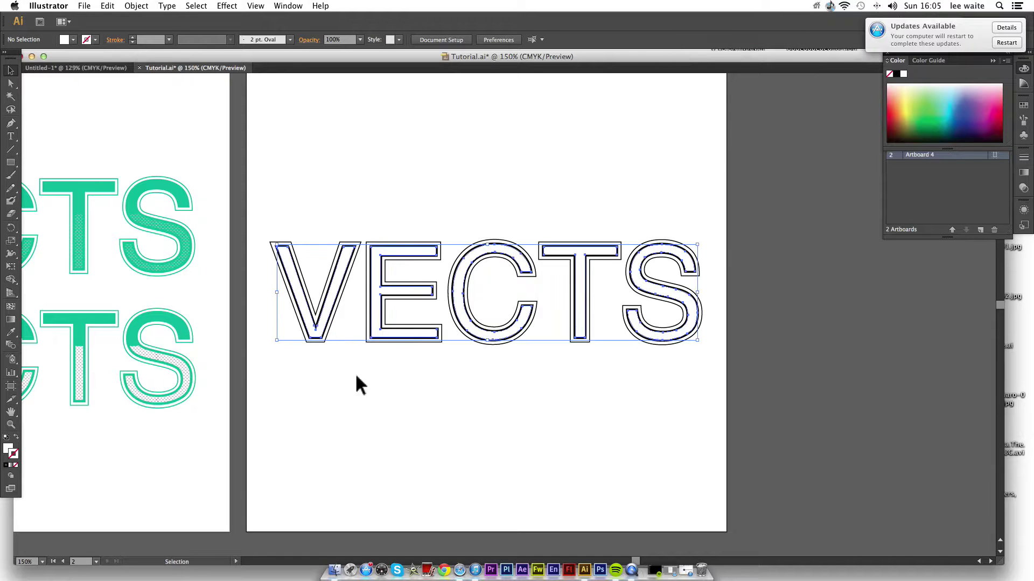
{"action": "left_click", "coordinate": [326, 340]}
{"action": "key", "text": "i"}
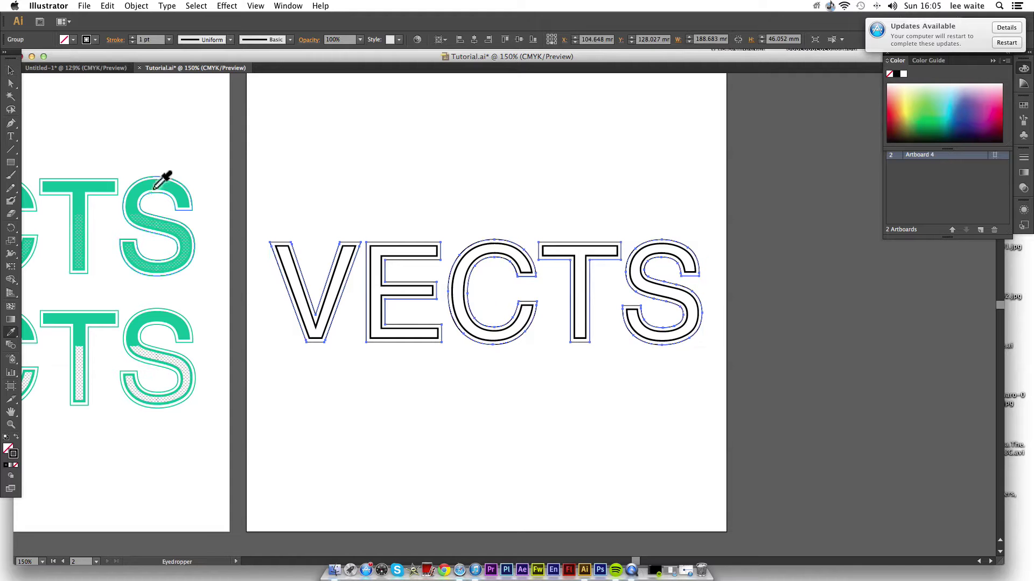
{"action": "left_click", "coordinate": [158, 184]}
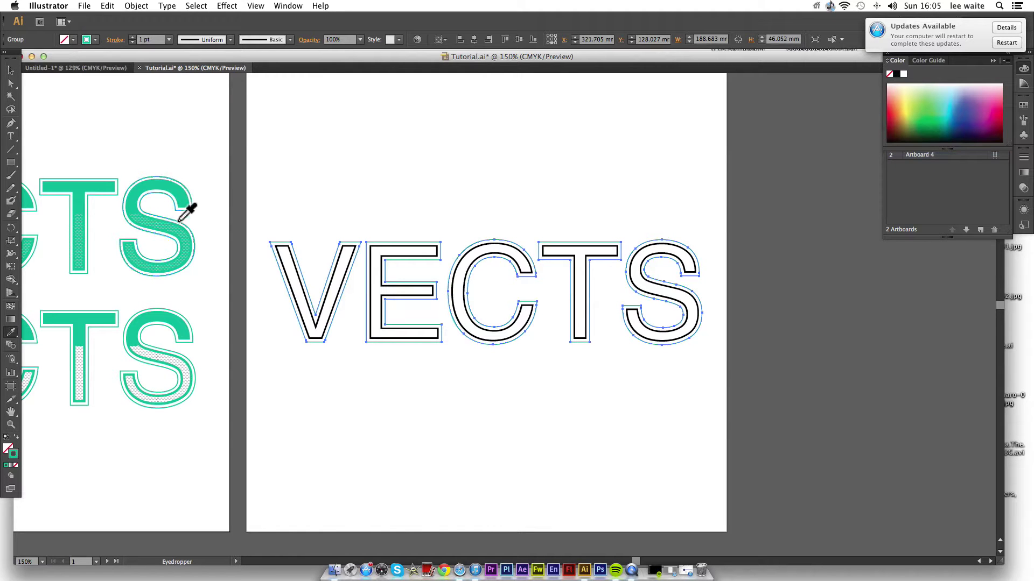
{"action": "left_click", "coordinate": [11, 70]}
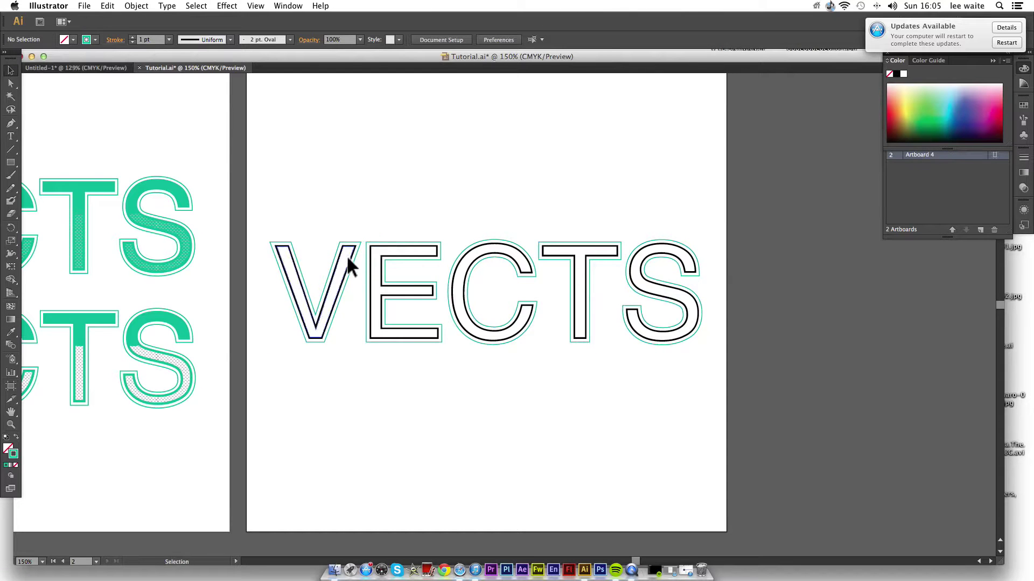
{"action": "left_click_drag", "start_coordinate": [347, 254], "coordinate": [343, 260]}
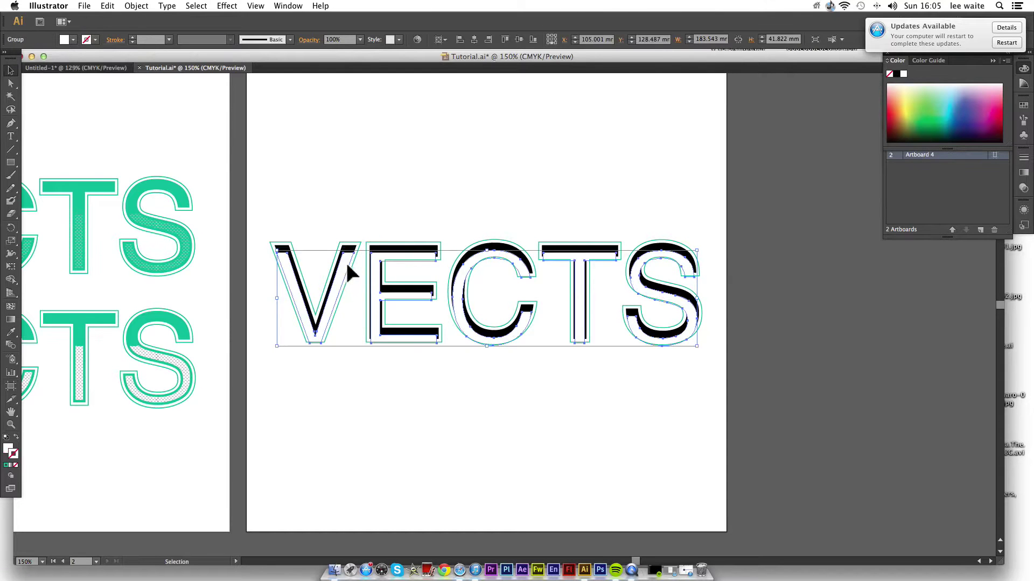
{"action": "key", "text": "ctrl+z"}
- Reapply the reference green to the VECTS outline group and deselect it
{"action": "left_click", "coordinate": [376, 223]}
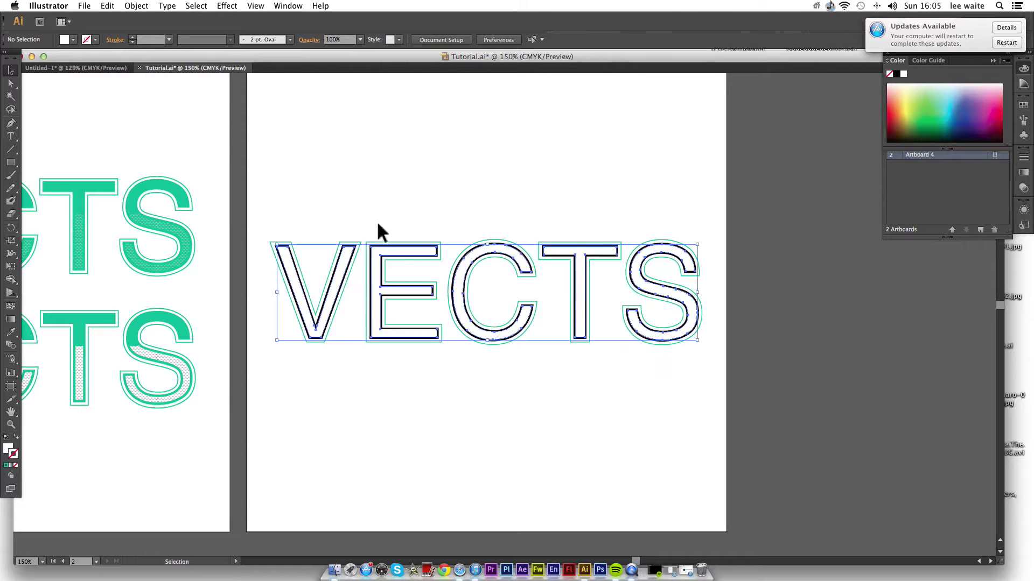
{"action": "left_click", "coordinate": [355, 242]}
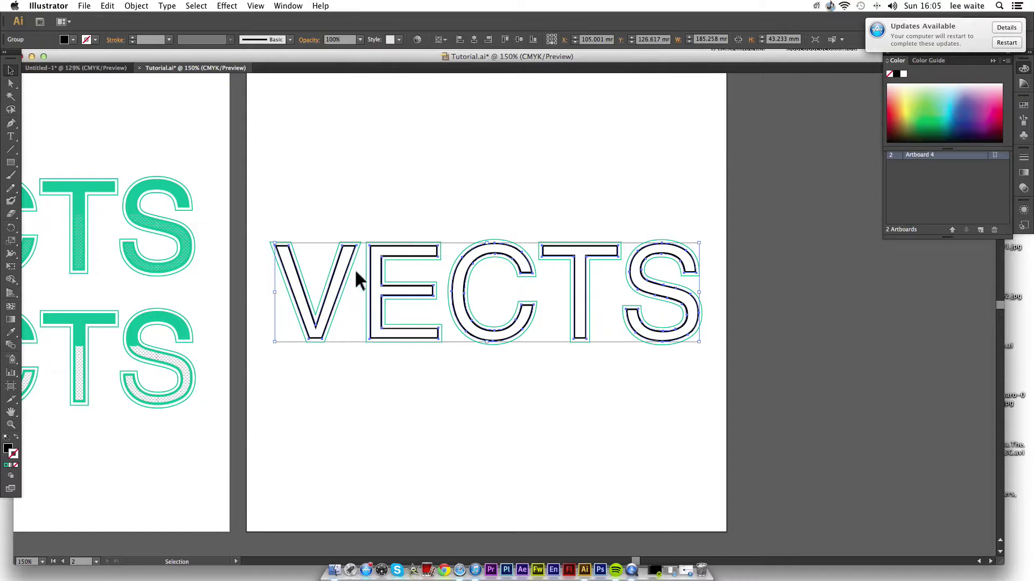
{"action": "left_click", "coordinate": [10, 332]}
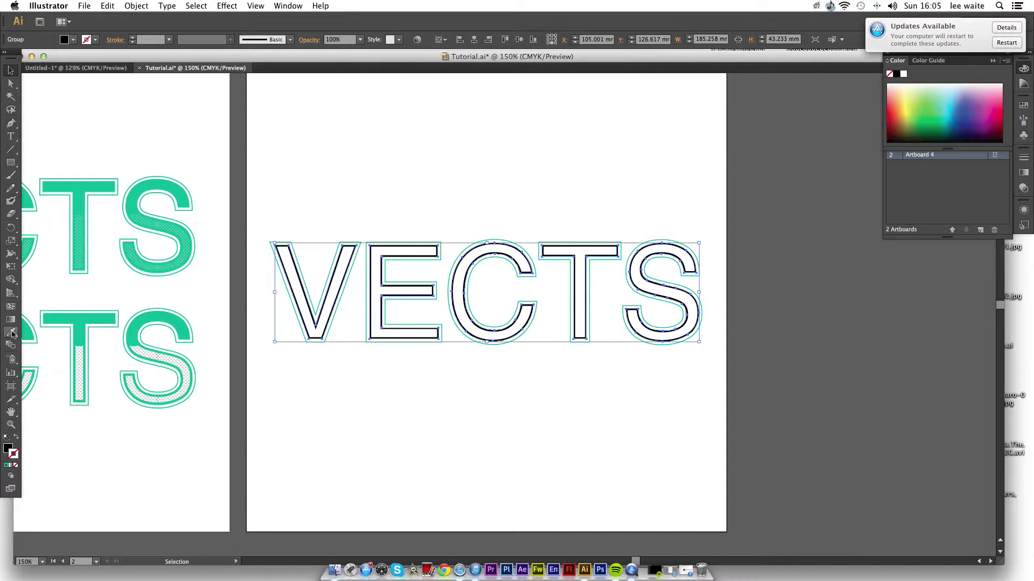
{"action": "left_click", "coordinate": [140, 184]}
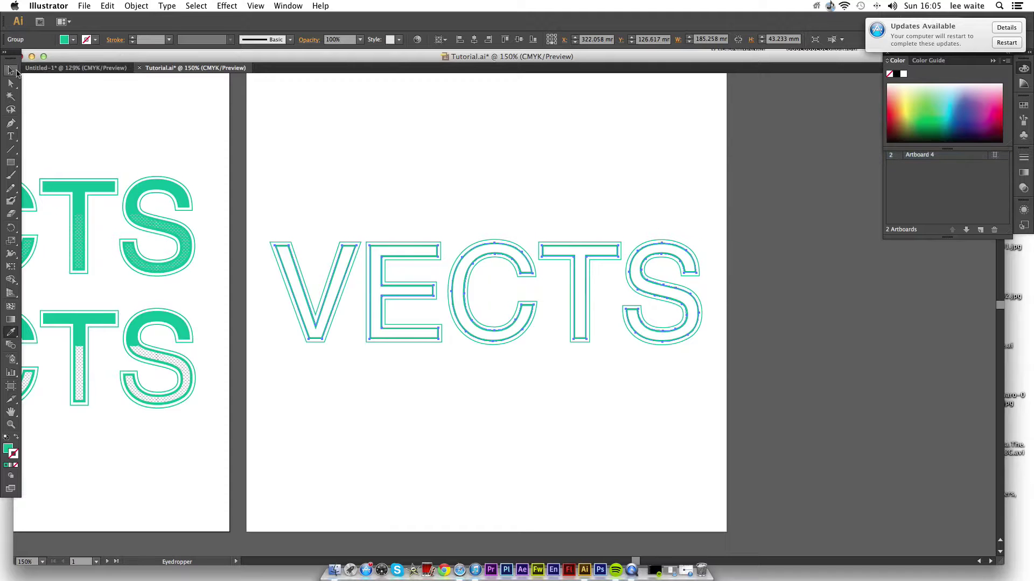
{"action": "left_click", "coordinate": [11, 70]}
{"action": "left_click", "coordinate": [341, 279]}
{"action": "left_click", "coordinate": [338, 275]}
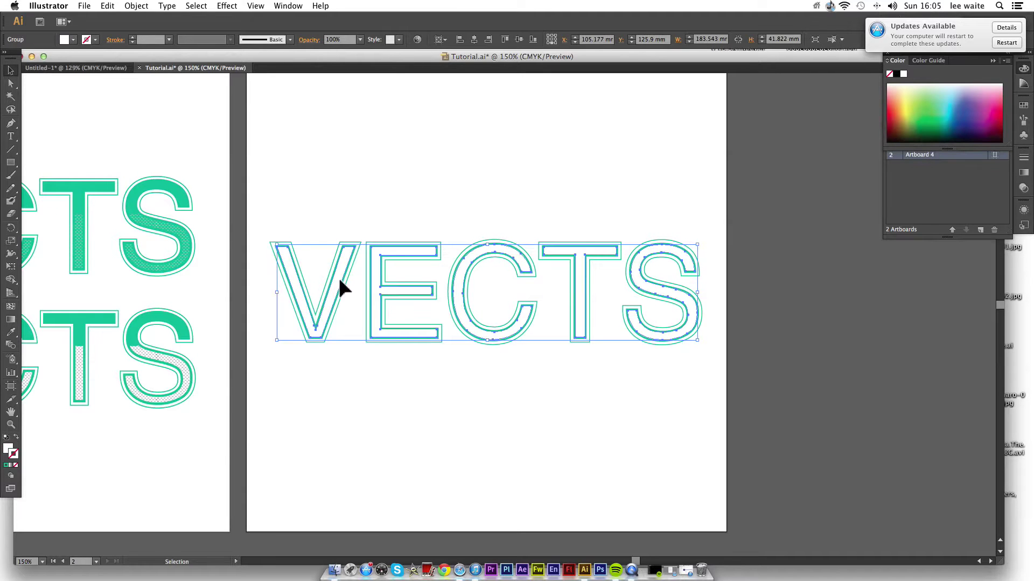
{"action": "left_click", "coordinate": [380, 175]}
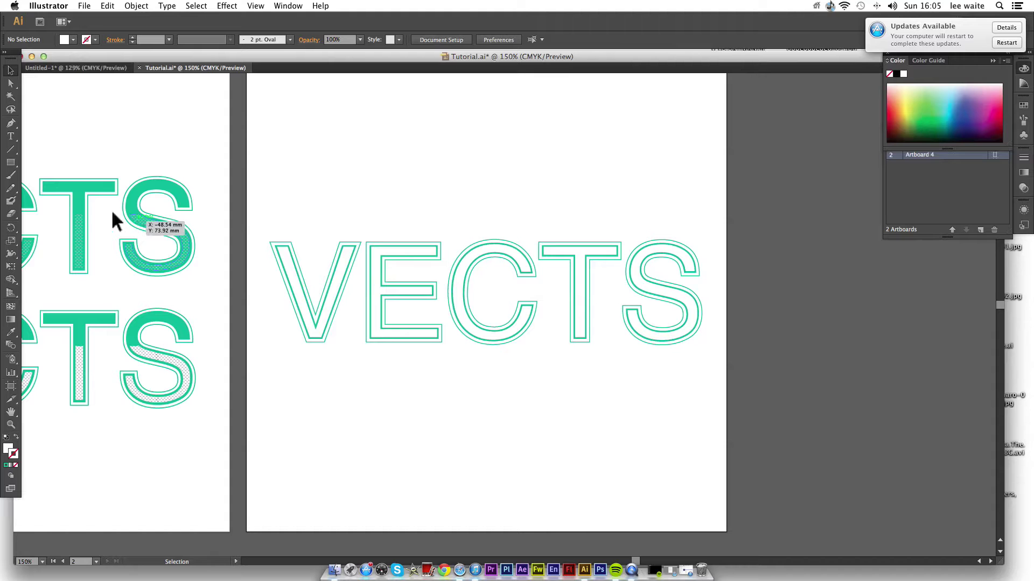
{"action": "left_click", "coordinate": [10, 122]}
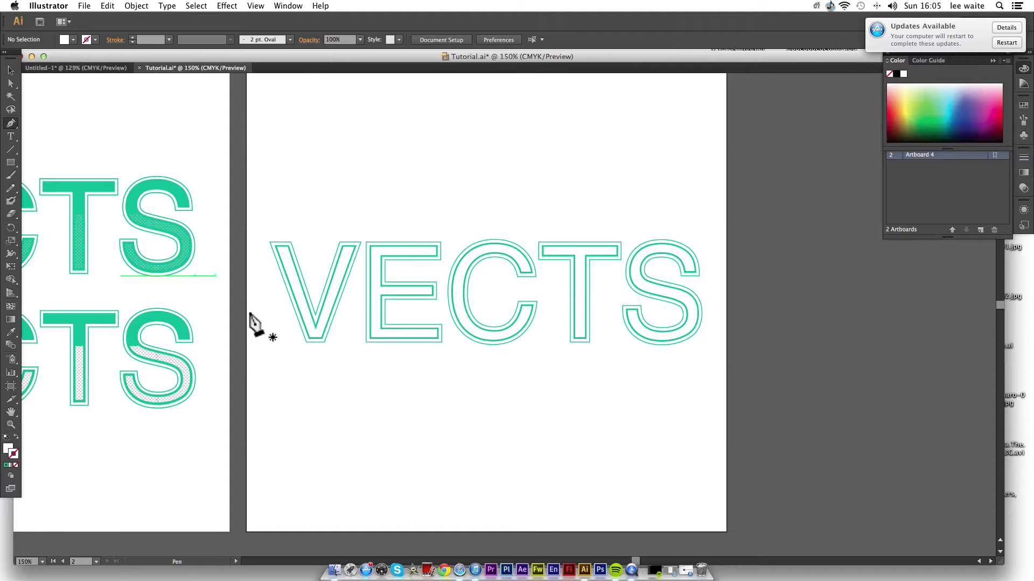
- Draw a horizontal dividing line from the V to the S and nudge it slightly up
{"action": "left_click", "coordinate": [269, 293]}
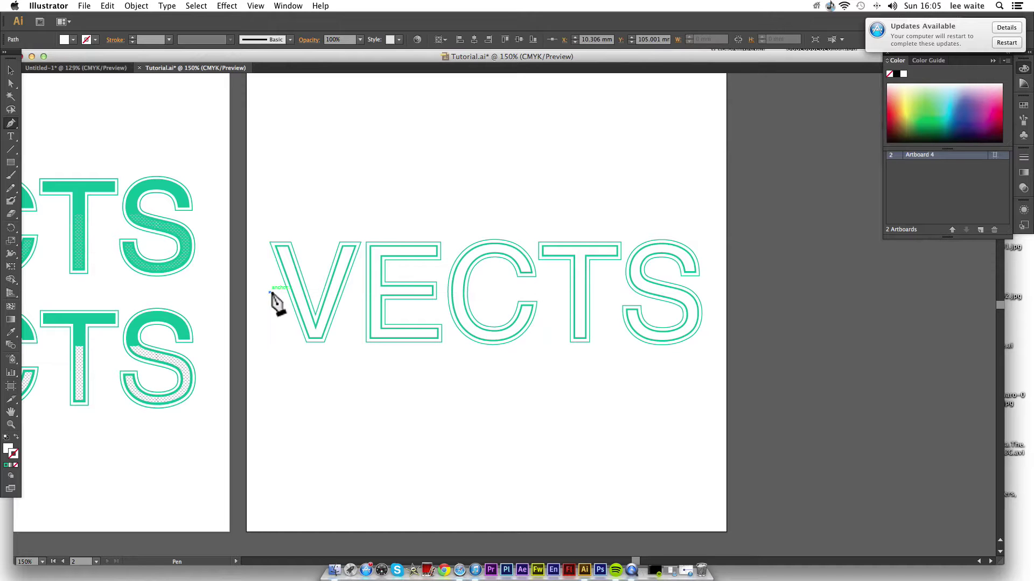
{"action": "left_click", "coordinate": [715, 292]}
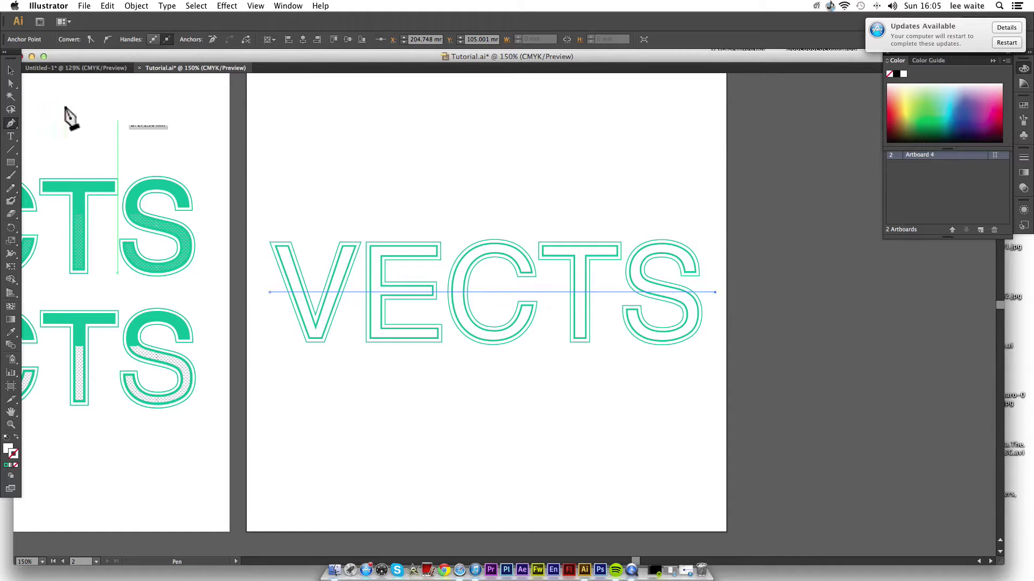
{"action": "left_click", "coordinate": [10, 70]}
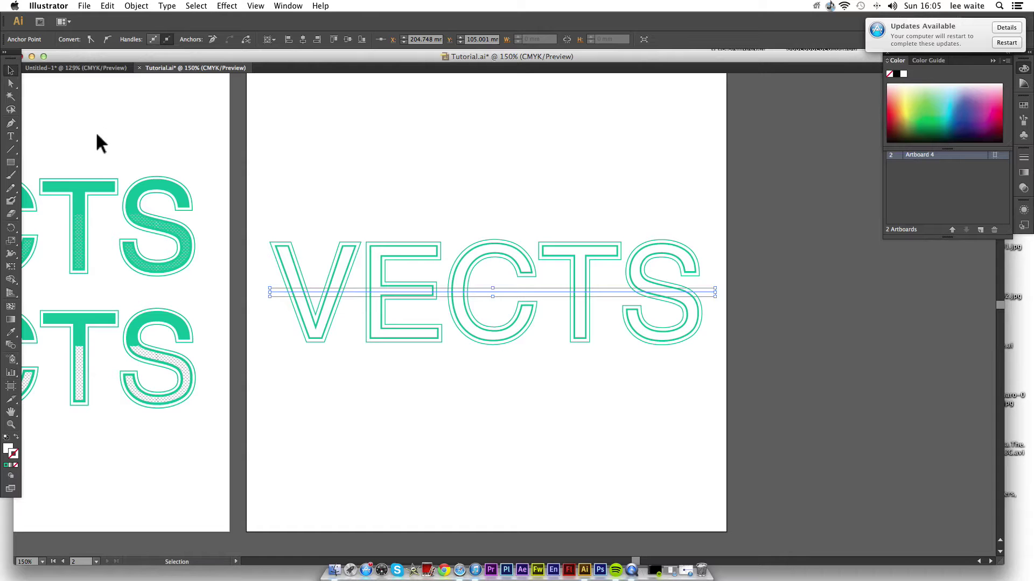
{"action": "key", "text": "Up"}
{"action": "key", "text": "Up"}
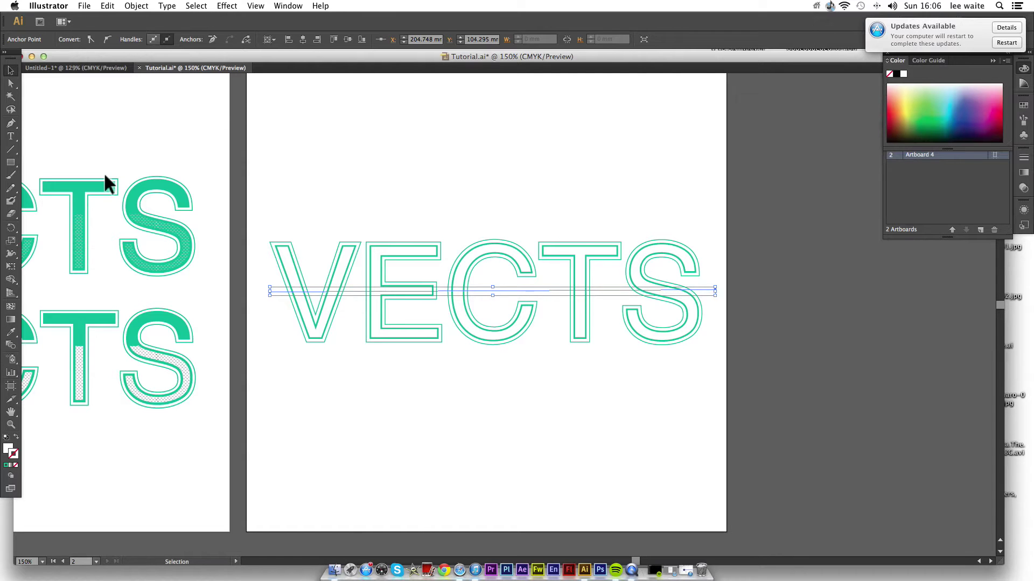
{"action": "key", "text": "Up"}
{"action": "scroll", "coordinate": [106, 183], "scroll_direction": "left", "scroll_amount": 1}
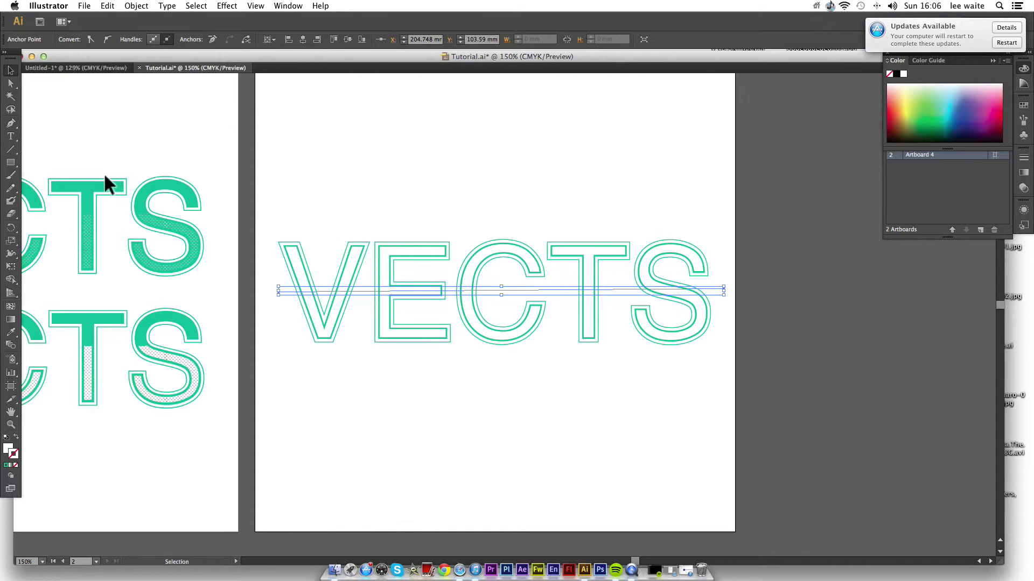
{"action": "key", "text": "Up"}
{"action": "key", "text": "Down"}
{"action": "left_click", "coordinate": [313, 361]}
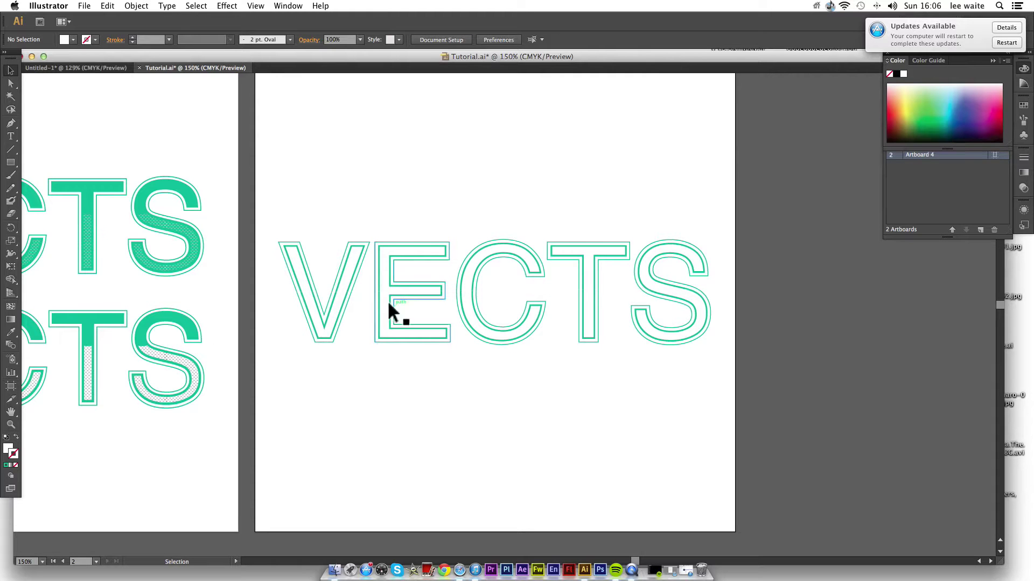
{"action": "left_click", "coordinate": [289, 290]}
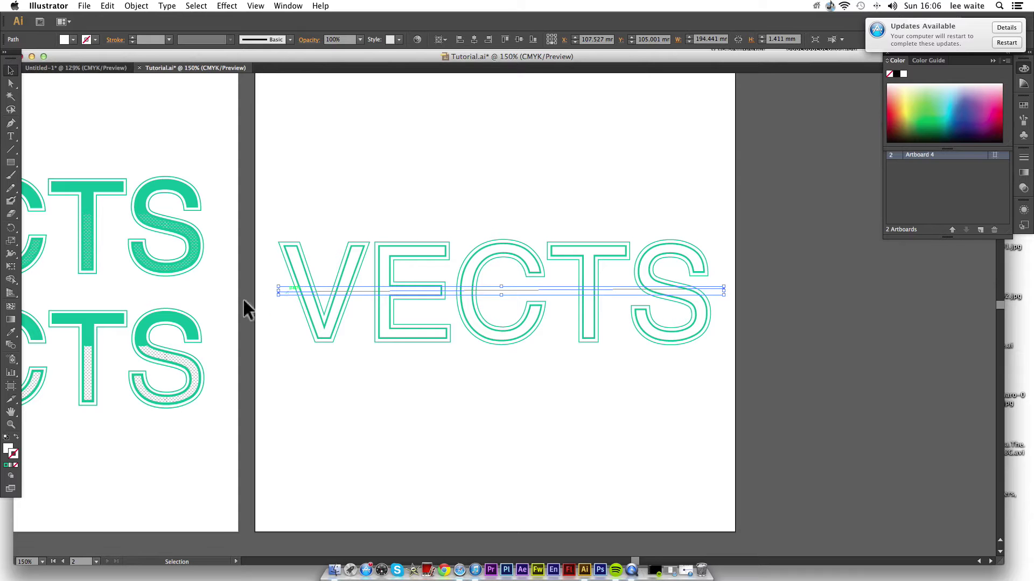
- Split the VECTS letters along the dividing line with the Shape Builder
{"action": "left_click", "coordinate": [297, 261], "text": "shift"}
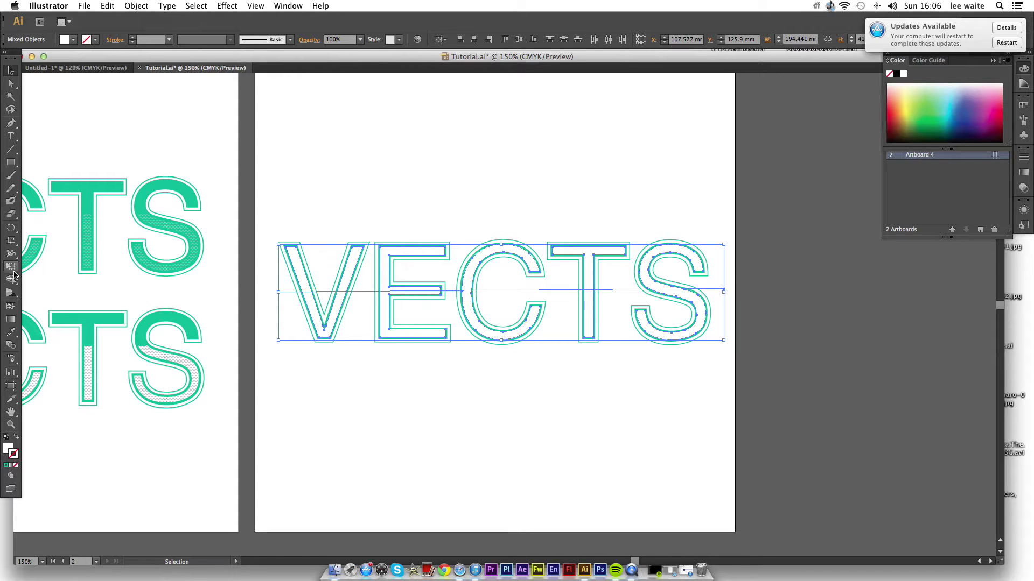
{"action": "left_click", "coordinate": [11, 279]}
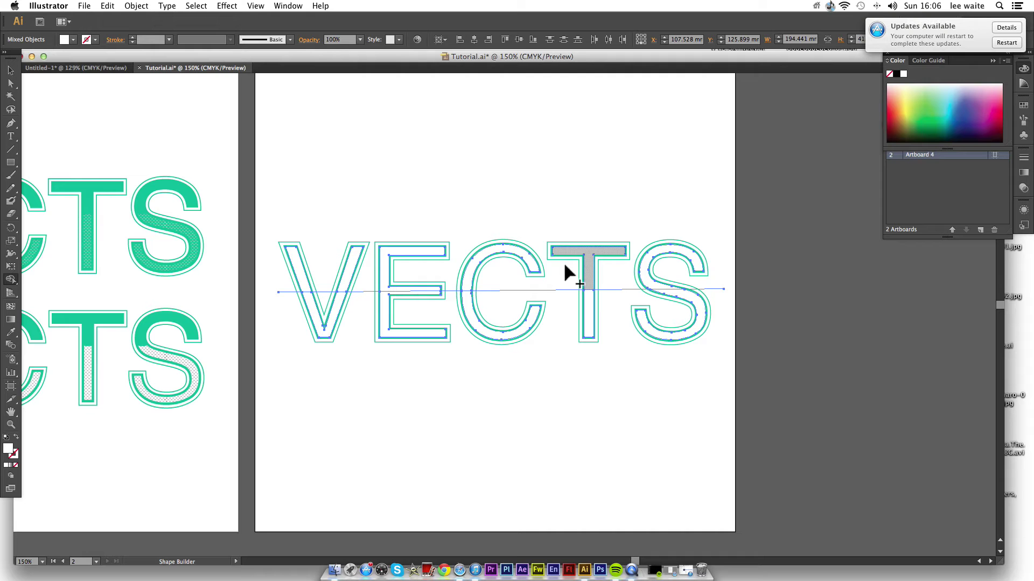
{"action": "left_click", "coordinate": [11, 71]}
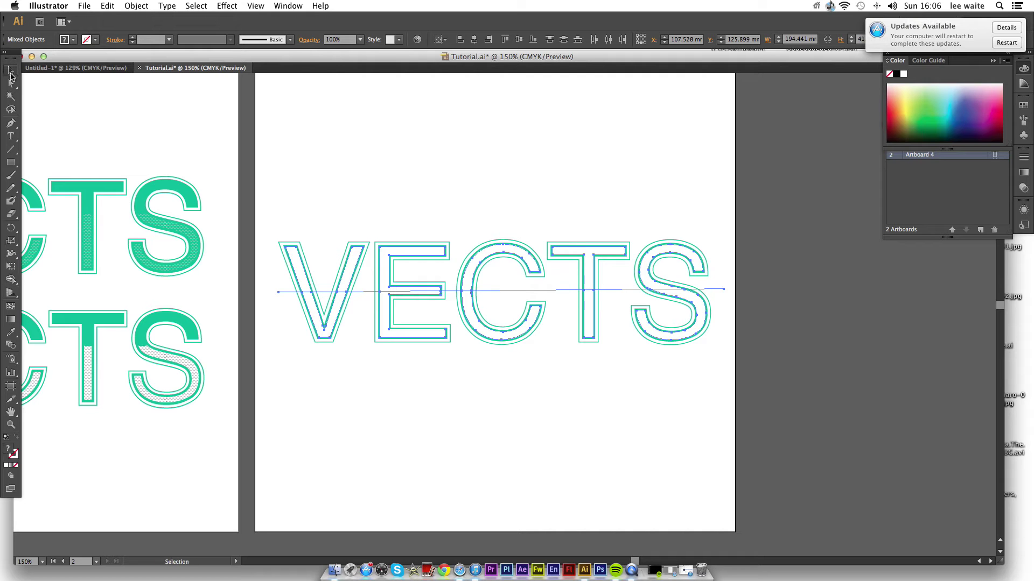
{"action": "left_click", "coordinate": [486, 186]}
- Fill the upper parts of the V, E, C, T and S solid green
{"action": "left_click", "coordinate": [353, 252]}
{"action": "double_click", "coordinate": [354, 250]}
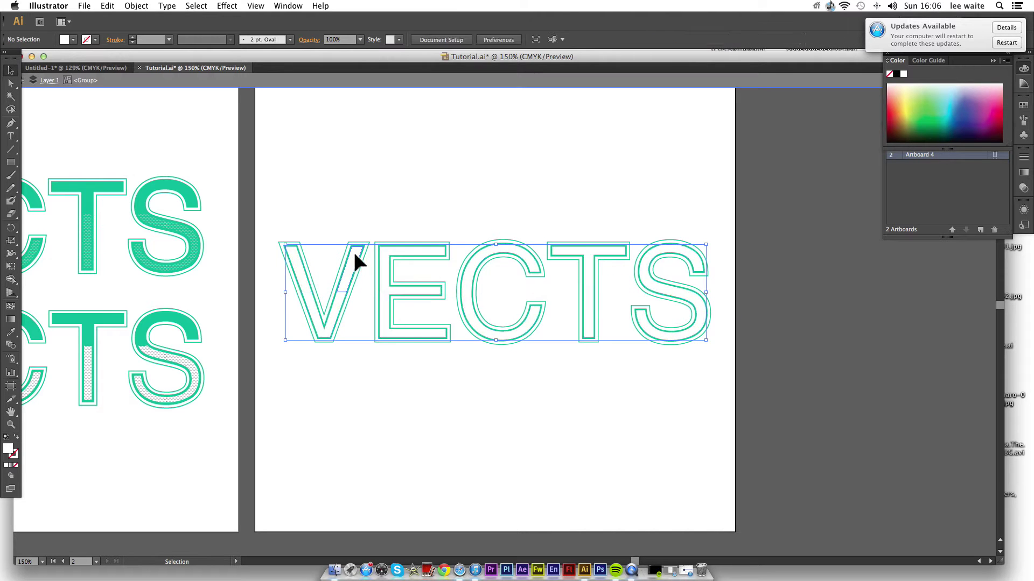
{"action": "left_click", "coordinate": [299, 270]}
{"action": "left_click", "coordinate": [425, 272]}
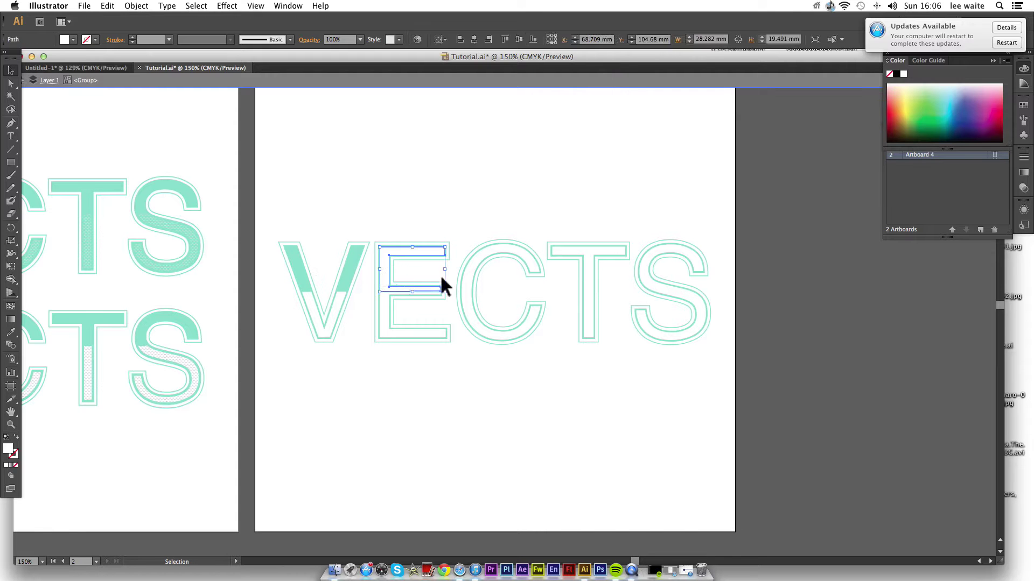
{"action": "left_click", "coordinate": [466, 266]}
{"action": "left_click", "coordinate": [587, 252]}
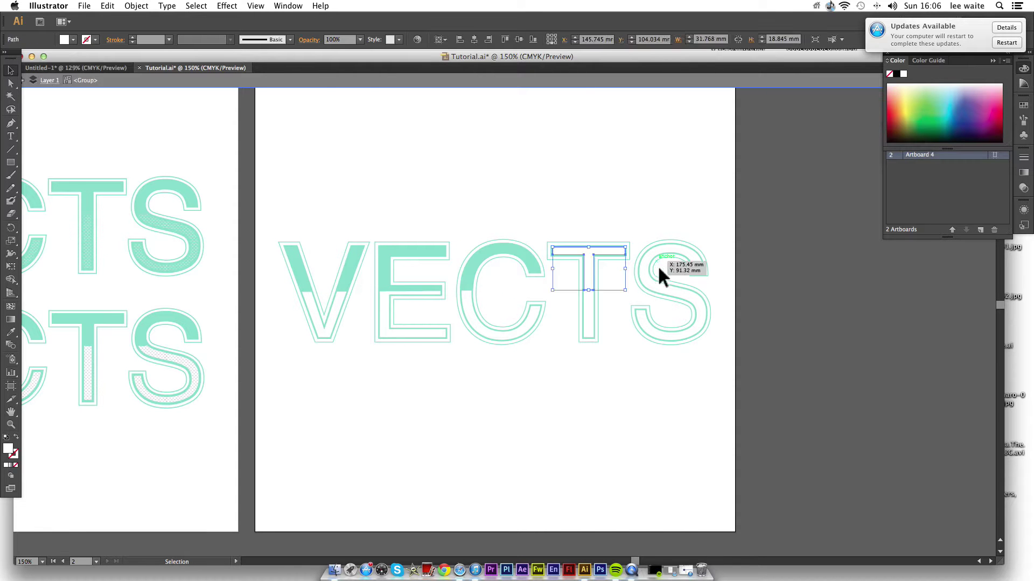
{"action": "left_click", "coordinate": [642, 273]}
{"action": "double_click", "coordinate": [711, 294]}
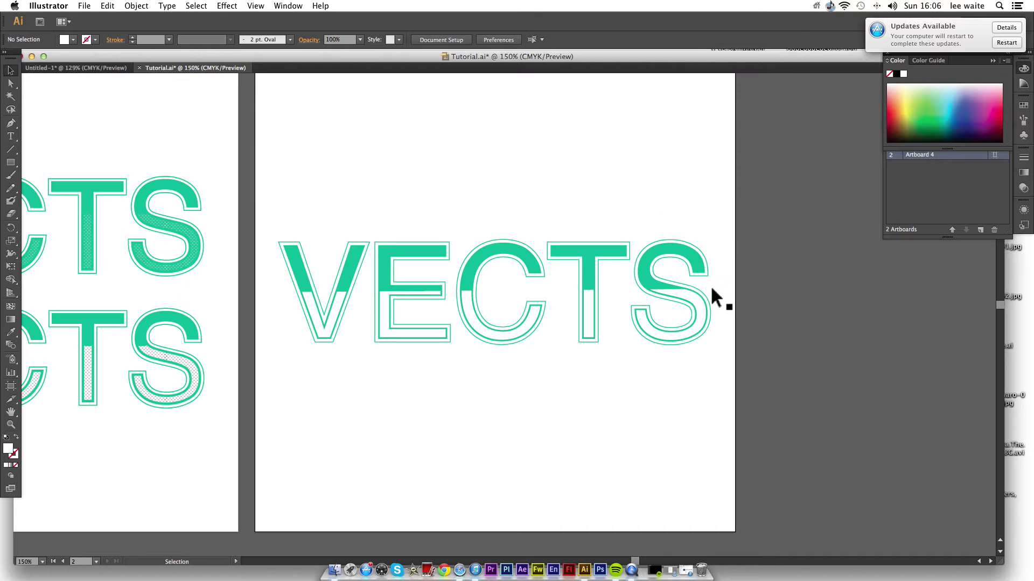
- Inspect the lower letter pieces of the S, T, E and V by selecting them
{"action": "left_click", "coordinate": [704, 288]}
{"action": "left_click", "coordinate": [651, 286]}
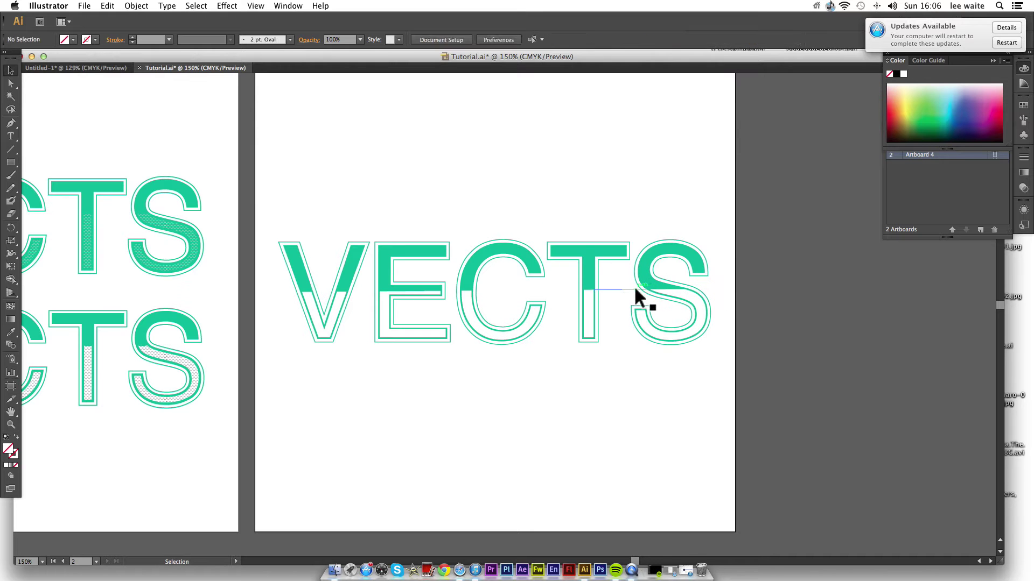
{"action": "left_click", "coordinate": [561, 286]}
{"action": "left_click", "coordinate": [480, 284]}
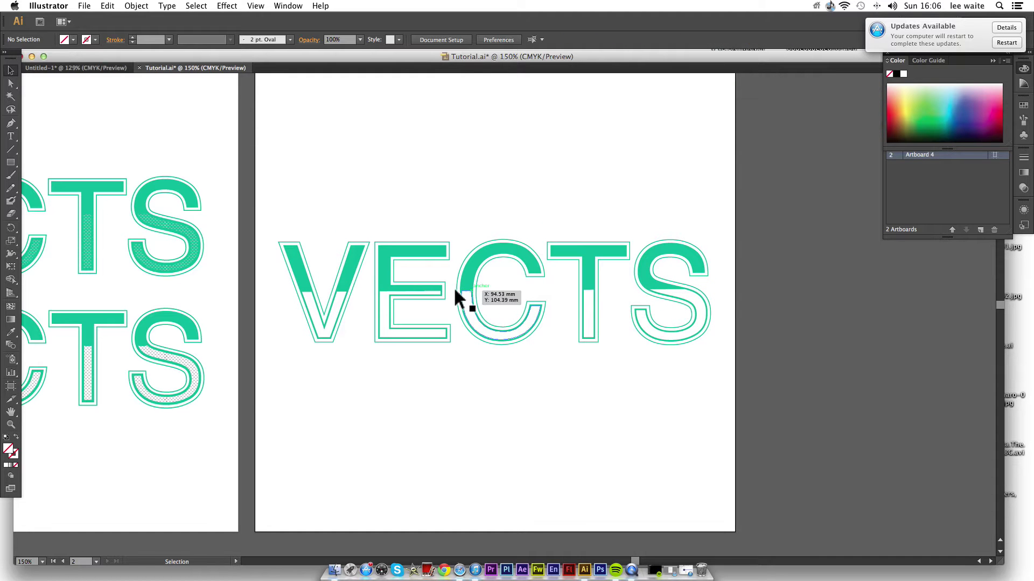
{"action": "left_click", "coordinate": [450, 288]}
{"action": "left_click", "coordinate": [360, 288]}
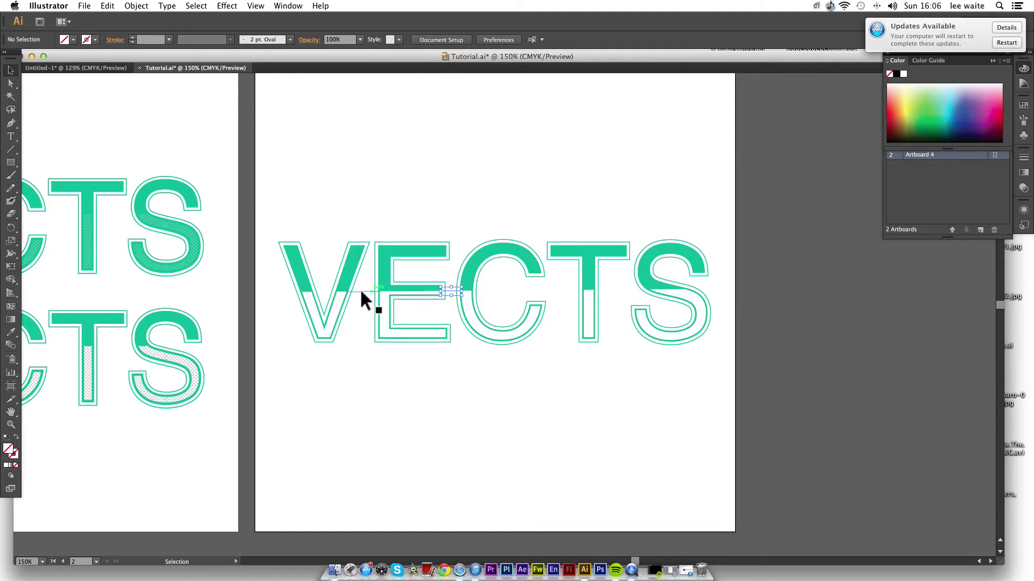
{"action": "left_click", "coordinate": [286, 292]}
{"action": "left_click", "coordinate": [292, 292]}
- Fill the lower letter halves with a fine dotted texture from Basic Graphics_Textures
{"action": "left_click", "coordinate": [317, 332]}
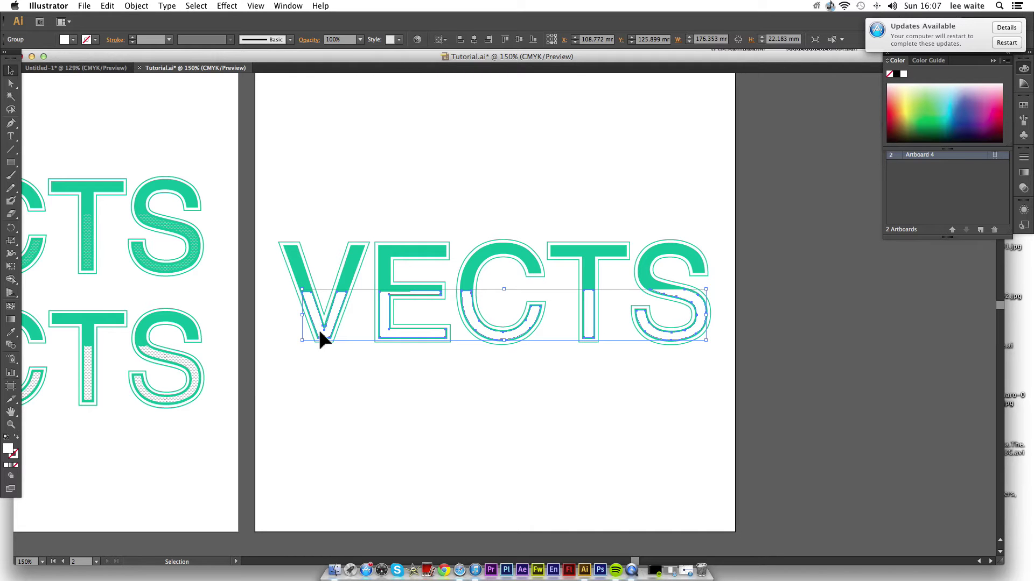
{"action": "left_click", "coordinate": [1024, 126]}
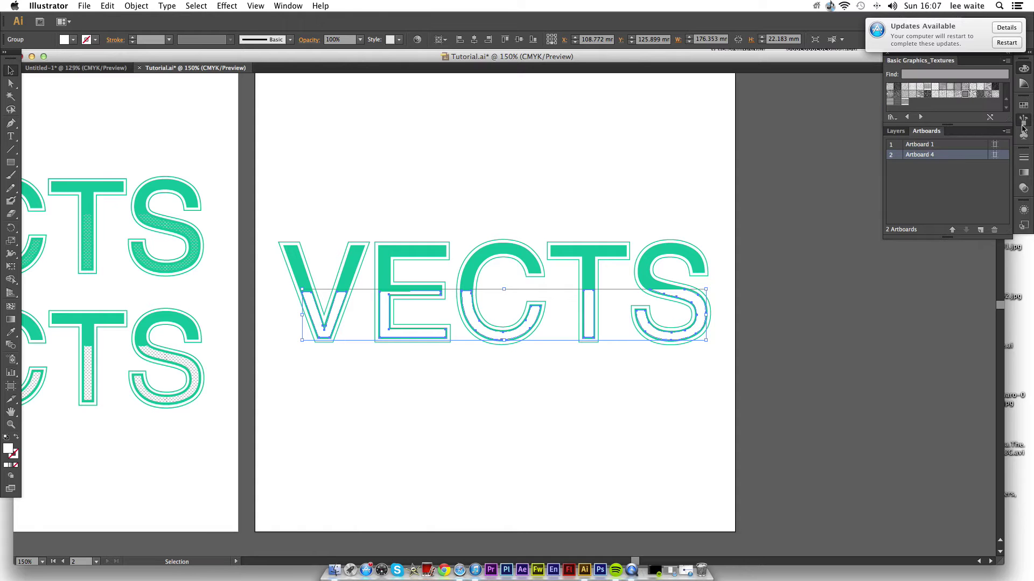
{"action": "left_click", "coordinate": [965, 87]}
{"action": "left_click", "coordinate": [965, 95]}
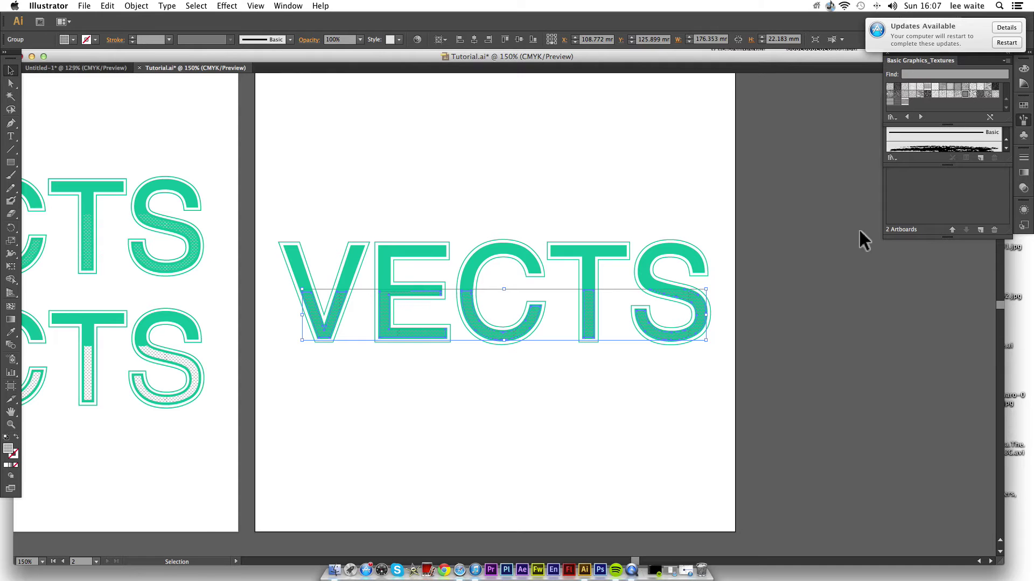
{"action": "left_click", "coordinate": [1024, 172]}
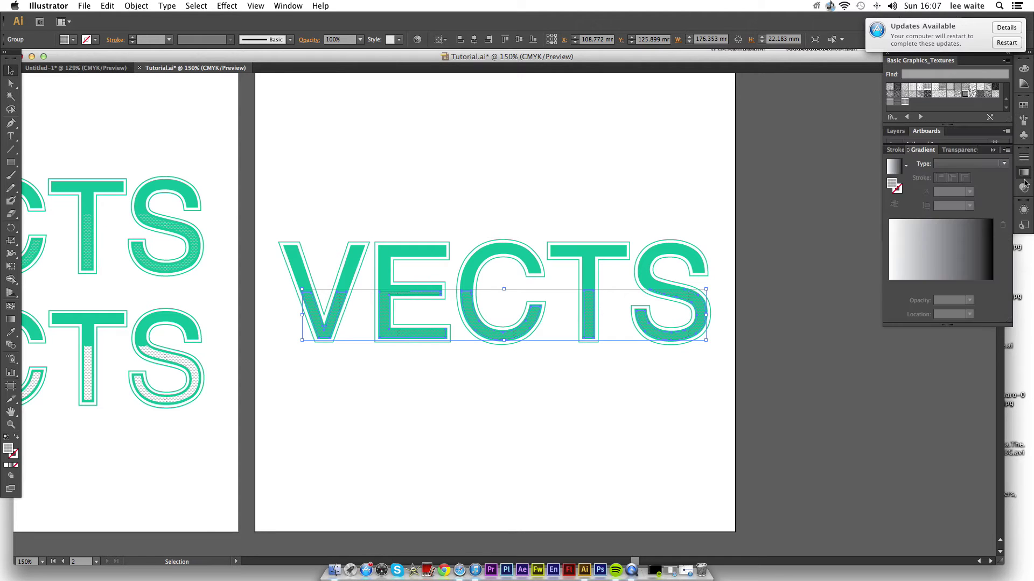
- Set the dotted lower halves to the Screen blending mode, then deselect
{"action": "left_click", "coordinate": [1024, 187]}
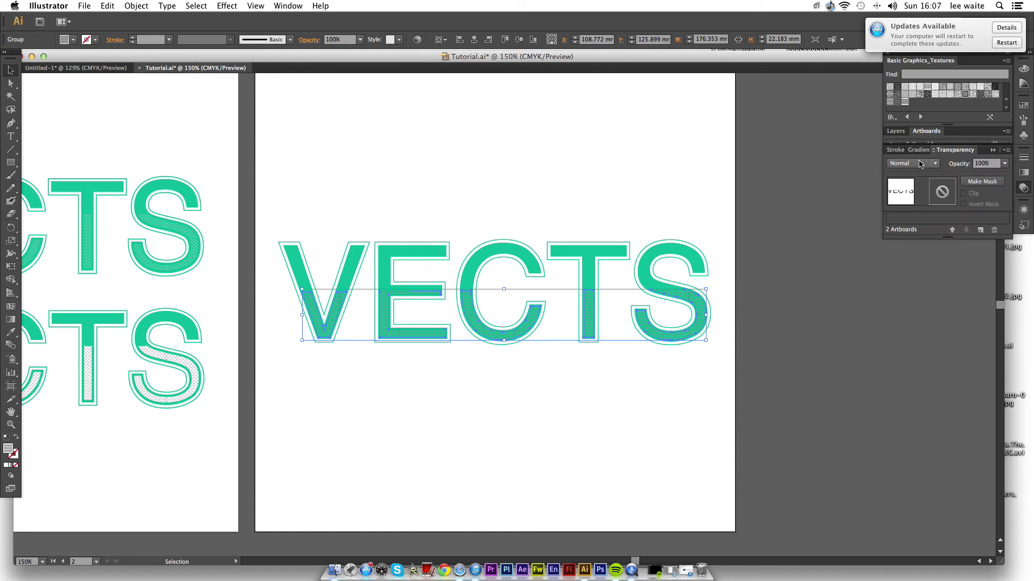
{"action": "left_click", "coordinate": [935, 165]}
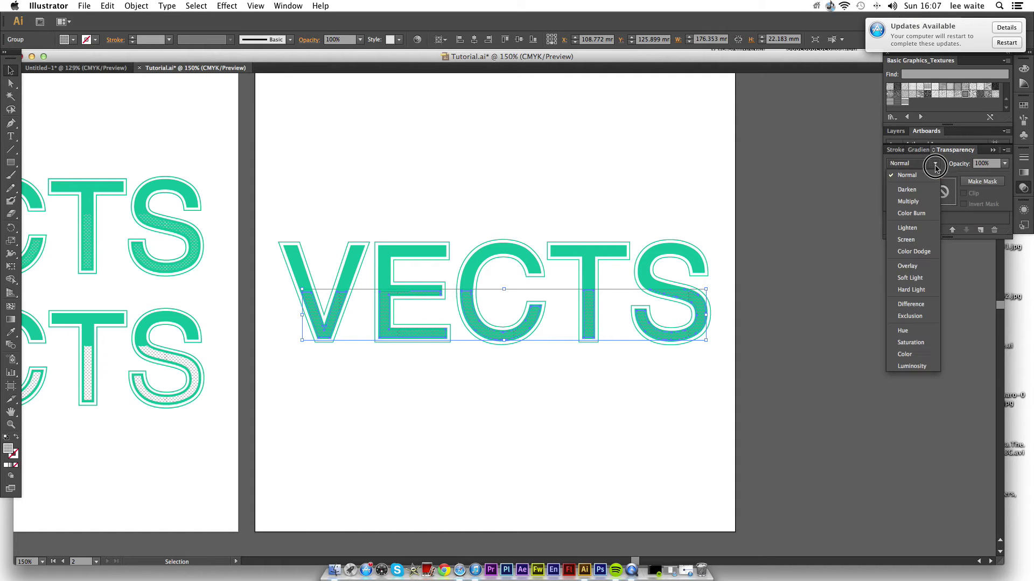
{"action": "left_click", "coordinate": [935, 164]}
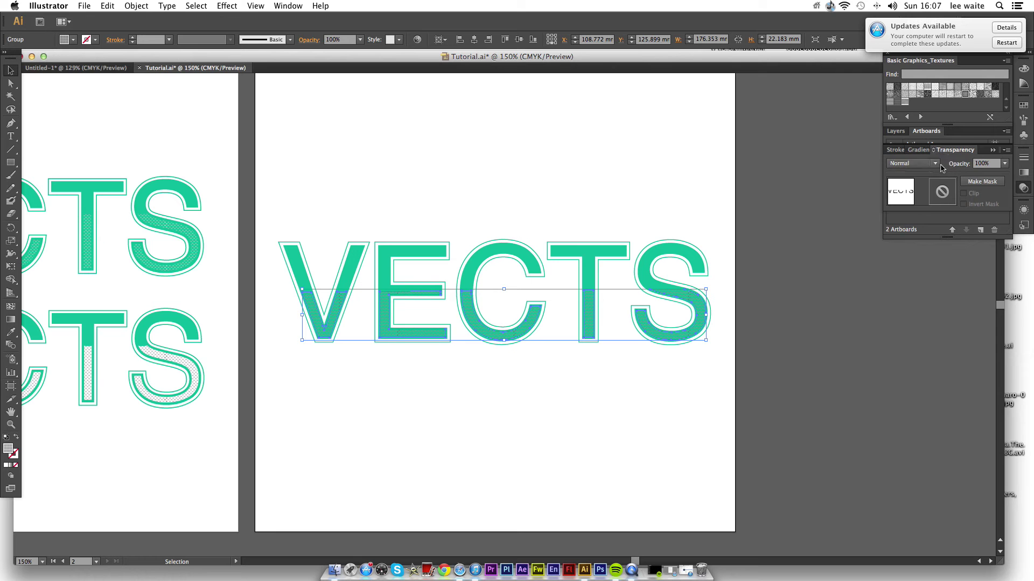
{"action": "left_click", "coordinate": [936, 164]}
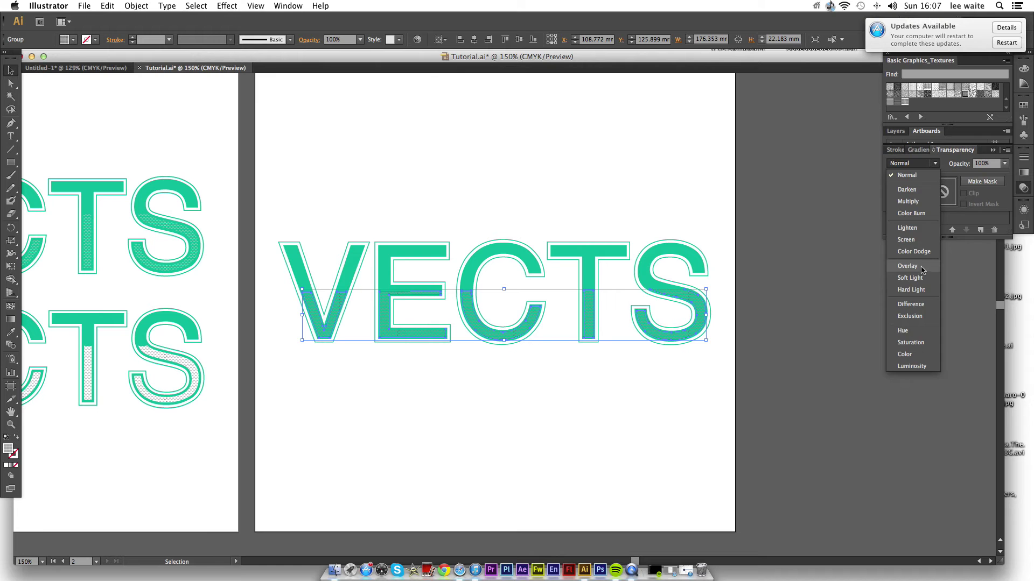
{"action": "left_click", "coordinate": [909, 239]}
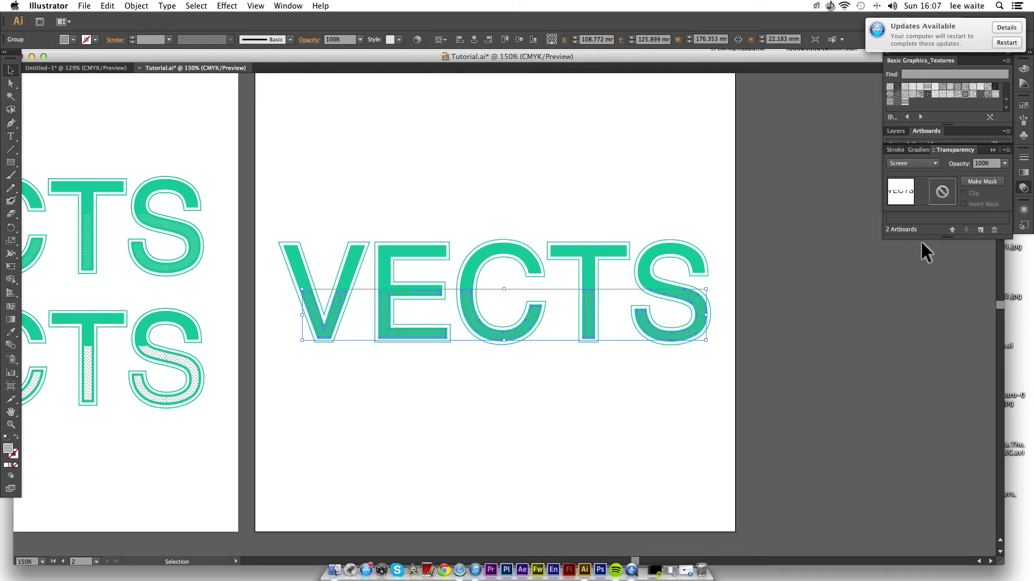
{"action": "left_click", "coordinate": [797, 259]}
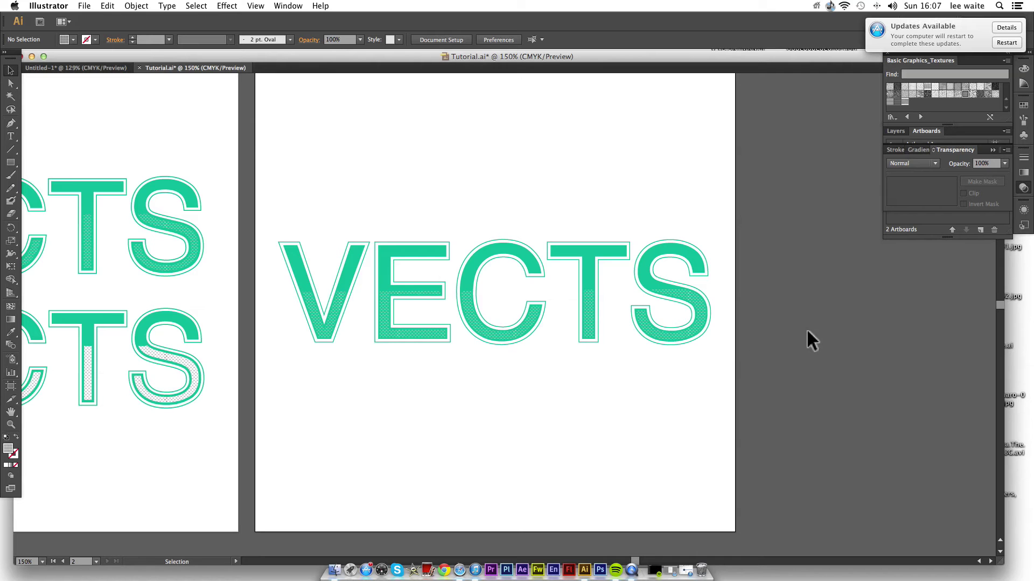
- Scroll between artboards to compare the finished VECTS with the reference, dismissing the update notice
{"action": "scroll", "coordinate": [806, 327], "scroll_direction": "left", "scroll_amount": 2}
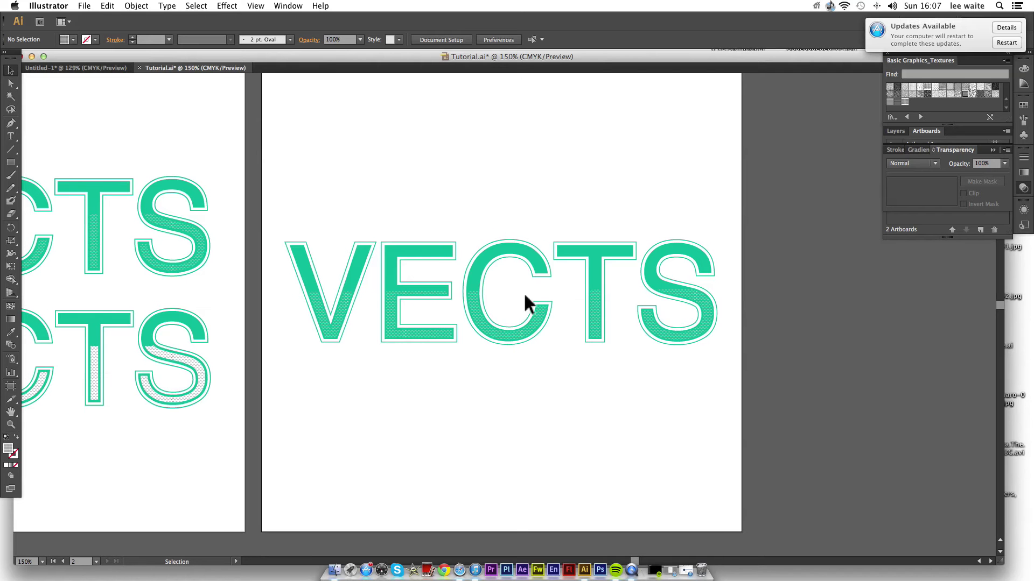
{"action": "left_click_drag", "start_coordinate": [300, 203], "coordinate": [693, 377]}
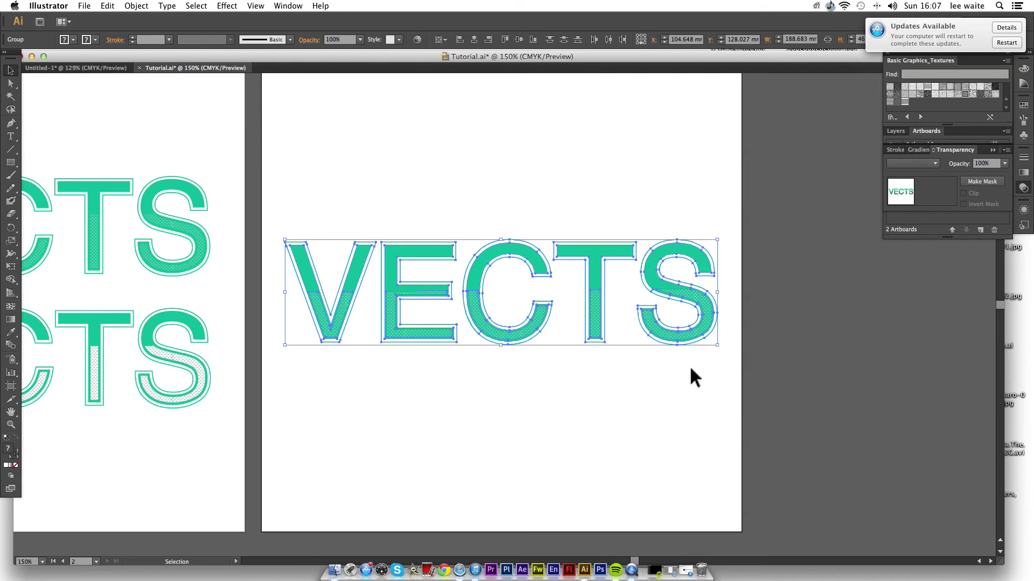
{"action": "left_click", "coordinate": [789, 397]}
{"action": "scroll", "coordinate": [790, 397], "scroll_direction": "left", "scroll_amount": 10}
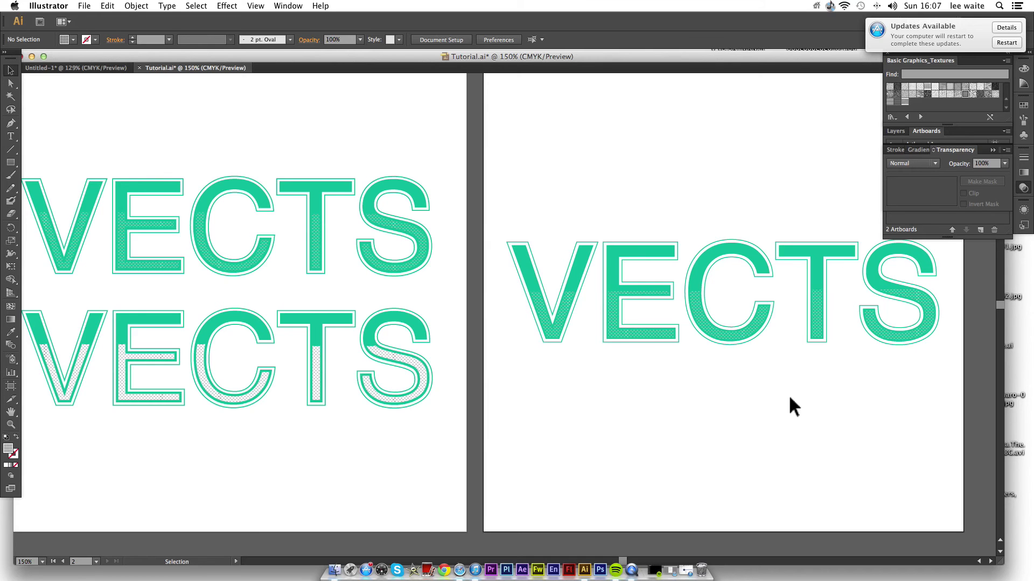
{"action": "scroll", "coordinate": [790, 399], "scroll_direction": "left", "scroll_amount": 5}
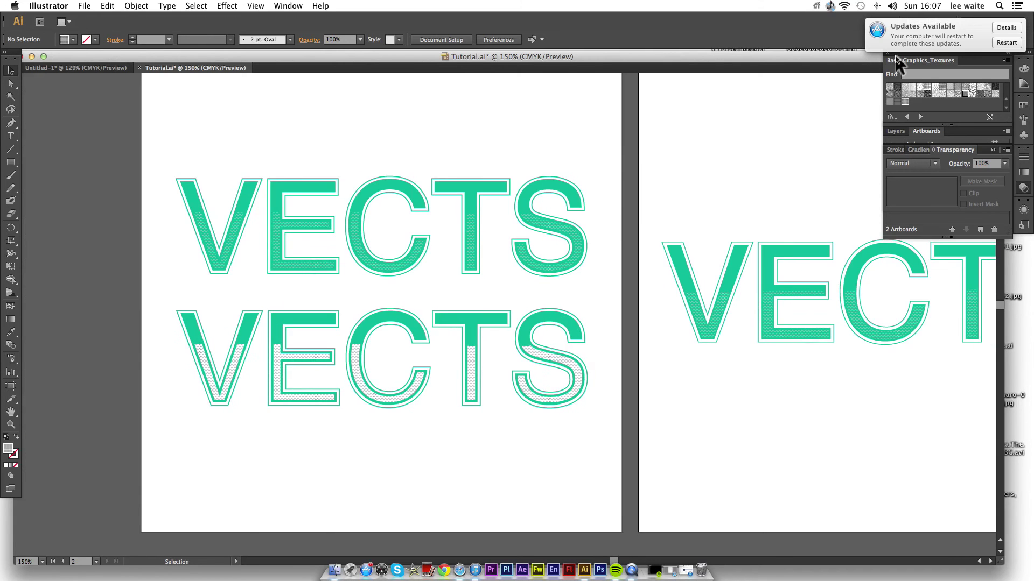
{"action": "left_click_drag", "start_coordinate": [894, 50], "coordinate": [926, 50]}
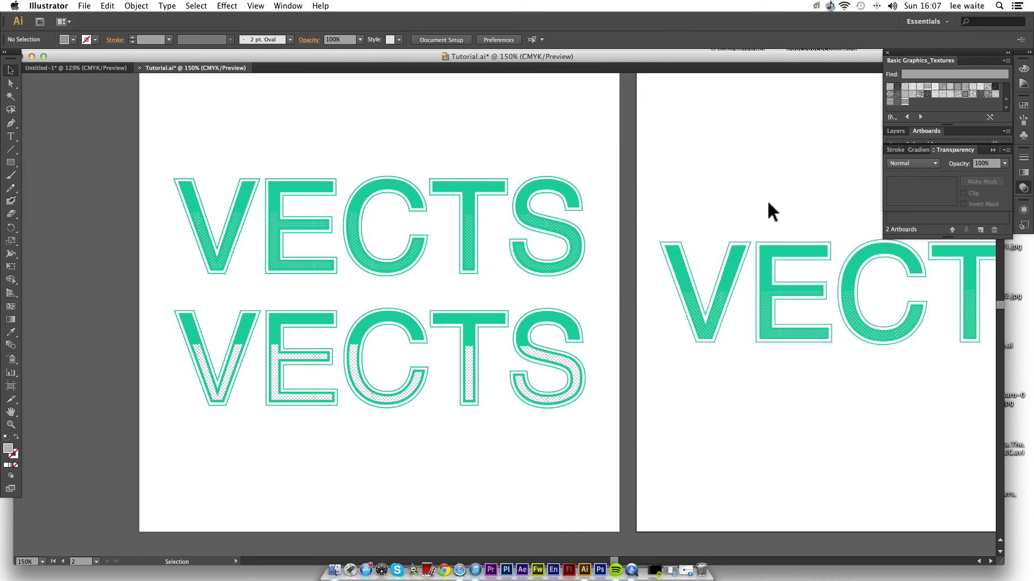
{"action": "scroll", "coordinate": [768, 210], "scroll_direction": "right", "scroll_amount": 3}
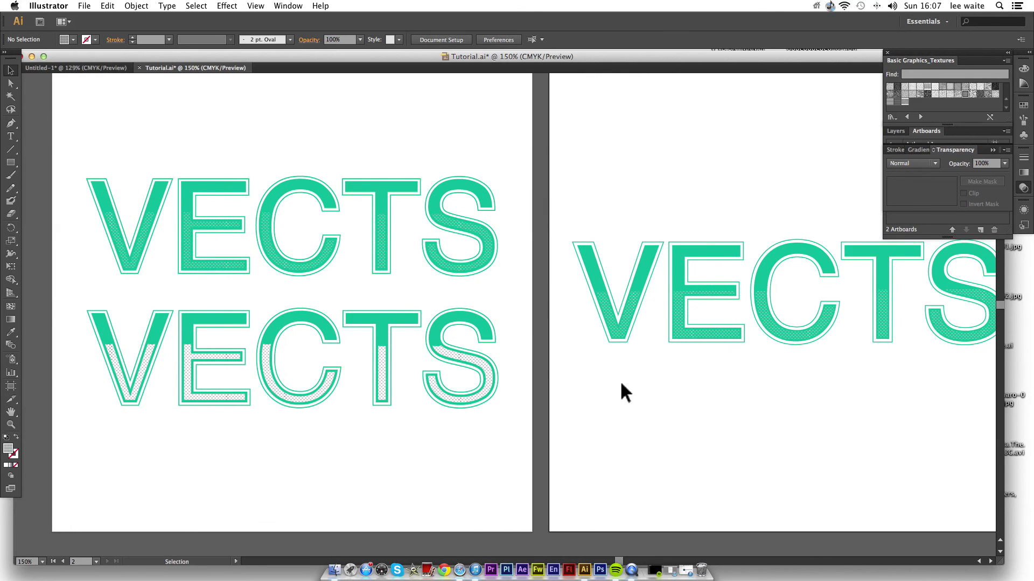
{"action": "scroll", "coordinate": [622, 383], "scroll_direction": "right", "scroll_amount": 3}
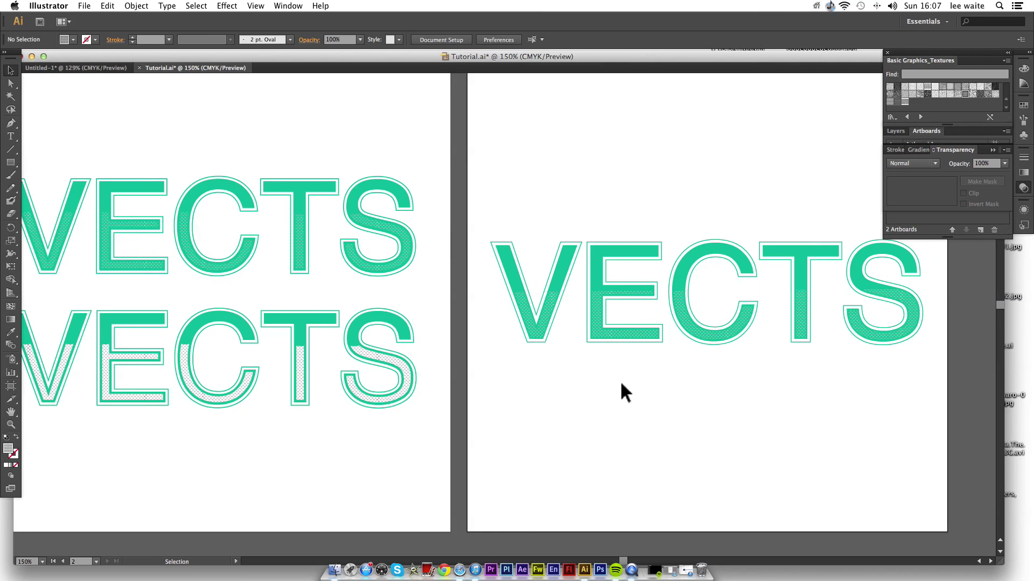